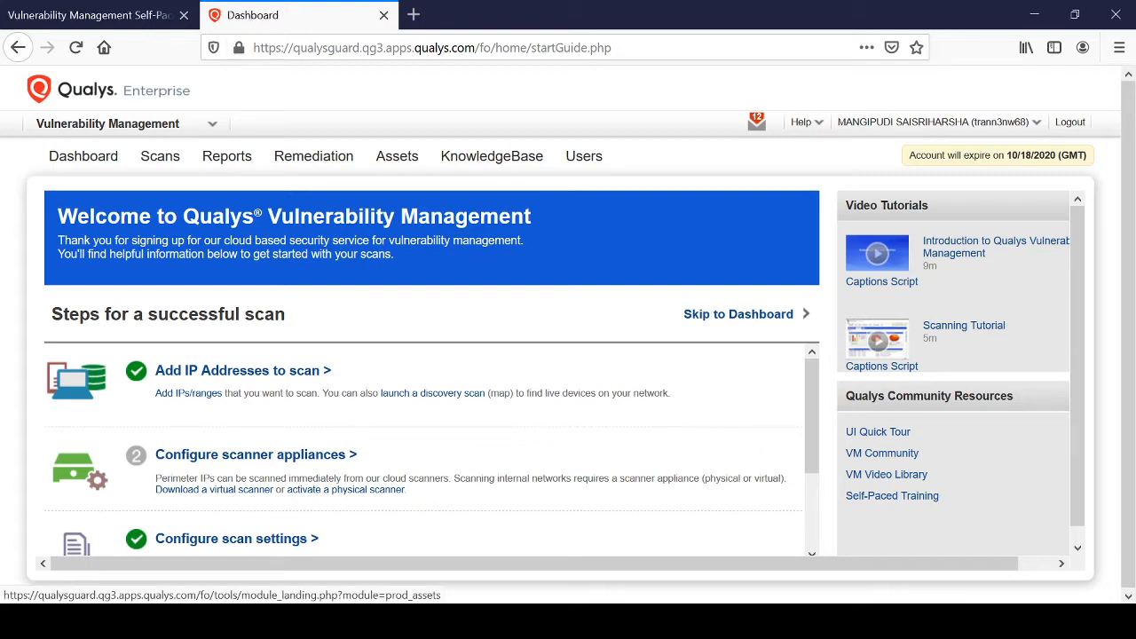
Open the Assets section, switch to the AssetView module and dismiss its welcome tips
left_click(397, 156)
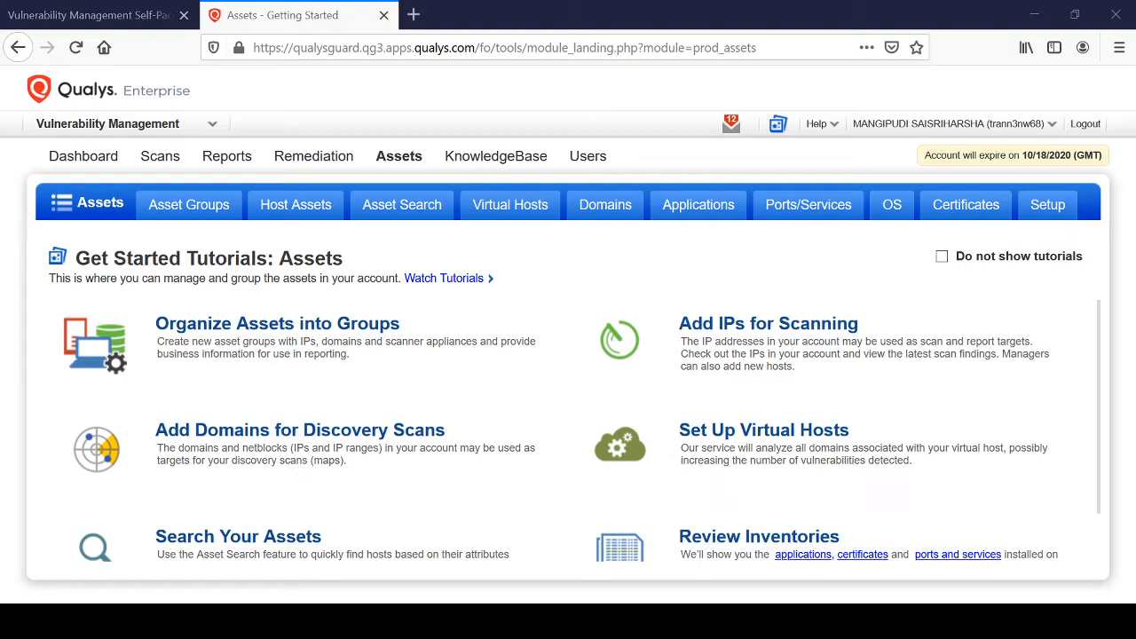
left_click(212, 124)
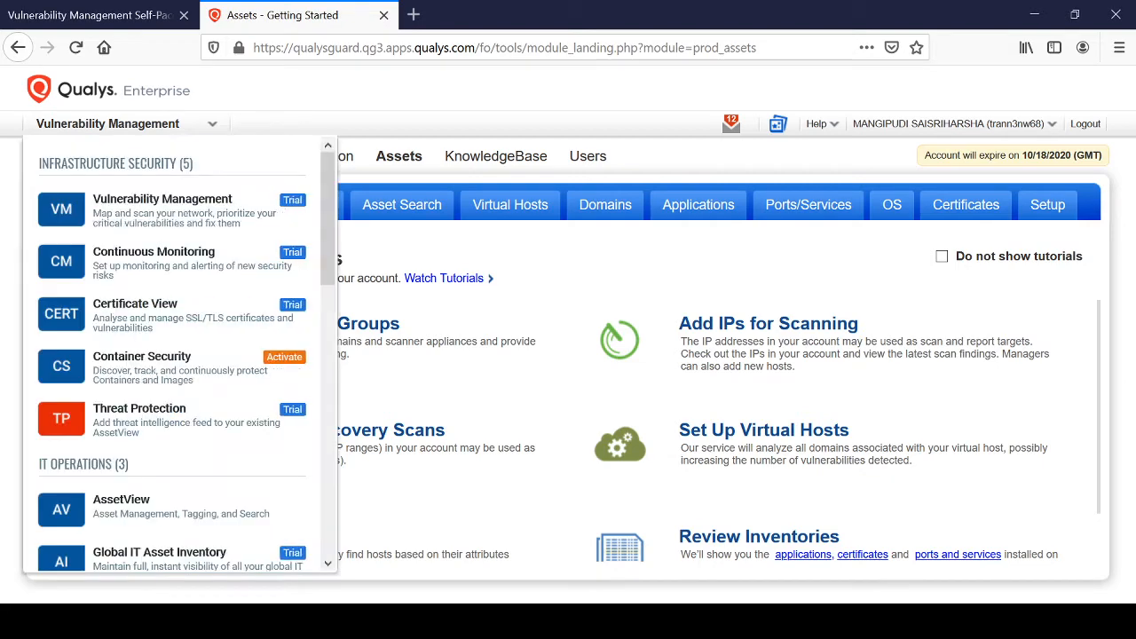
left_click(122, 504)
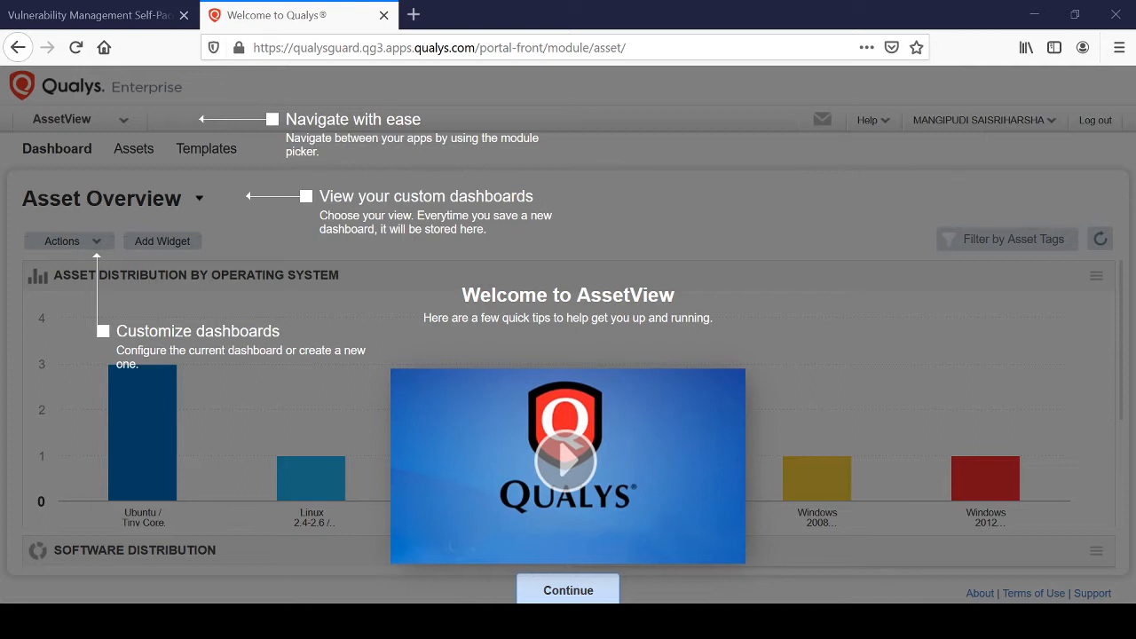
left_click(568, 590)
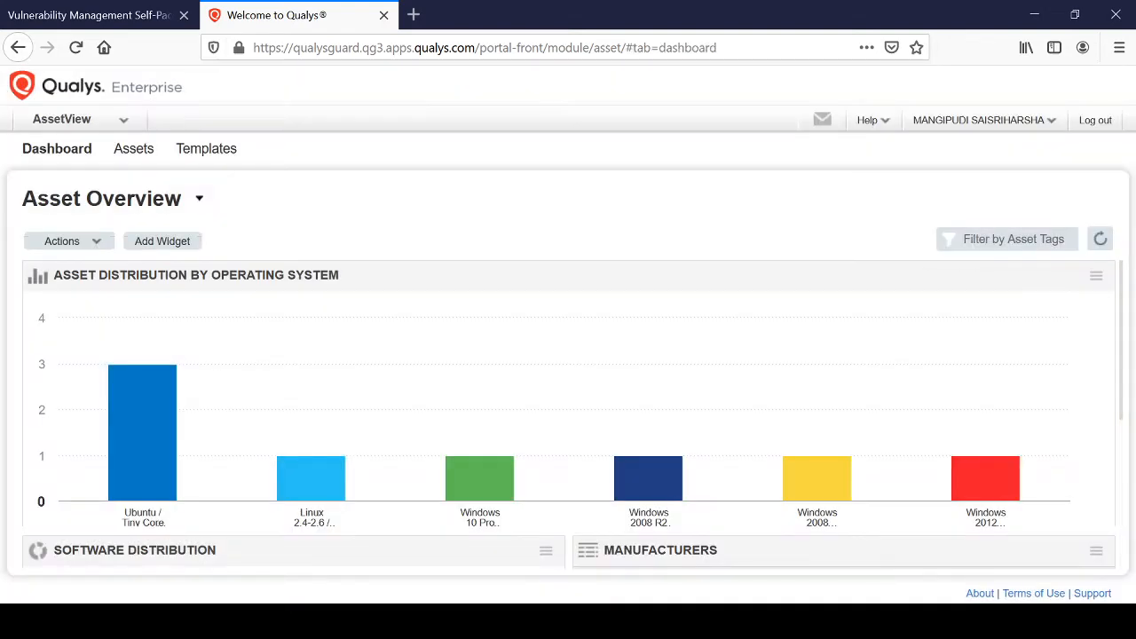
Look through AssetView's asset list, tags and dashboard templates, ending back on the asset list
left_click(133, 149)
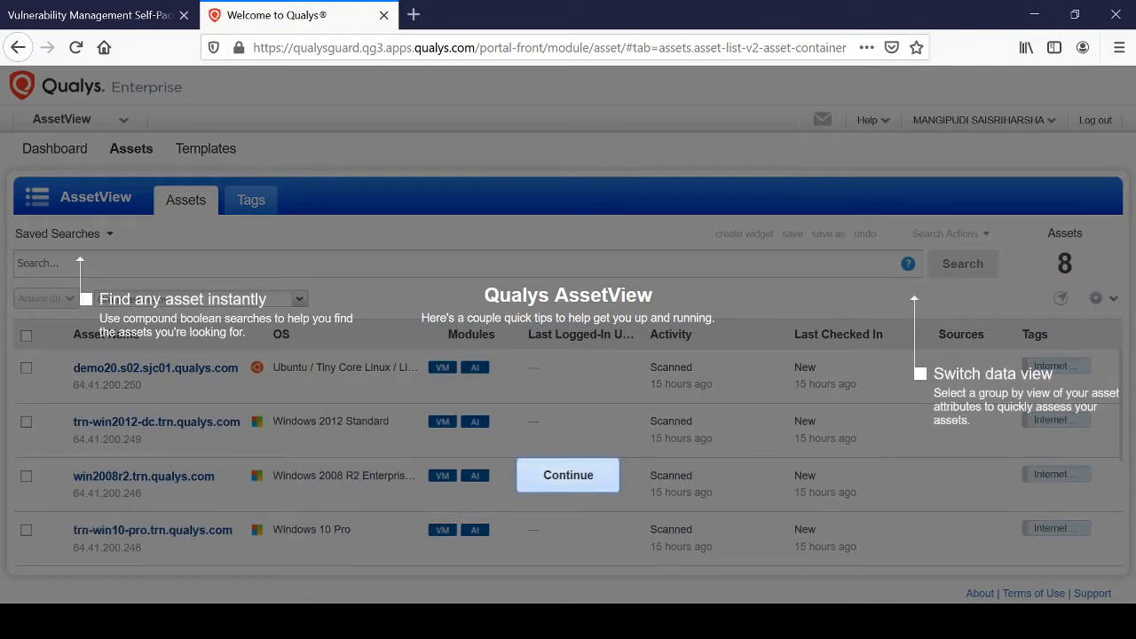
left_click(568, 475)
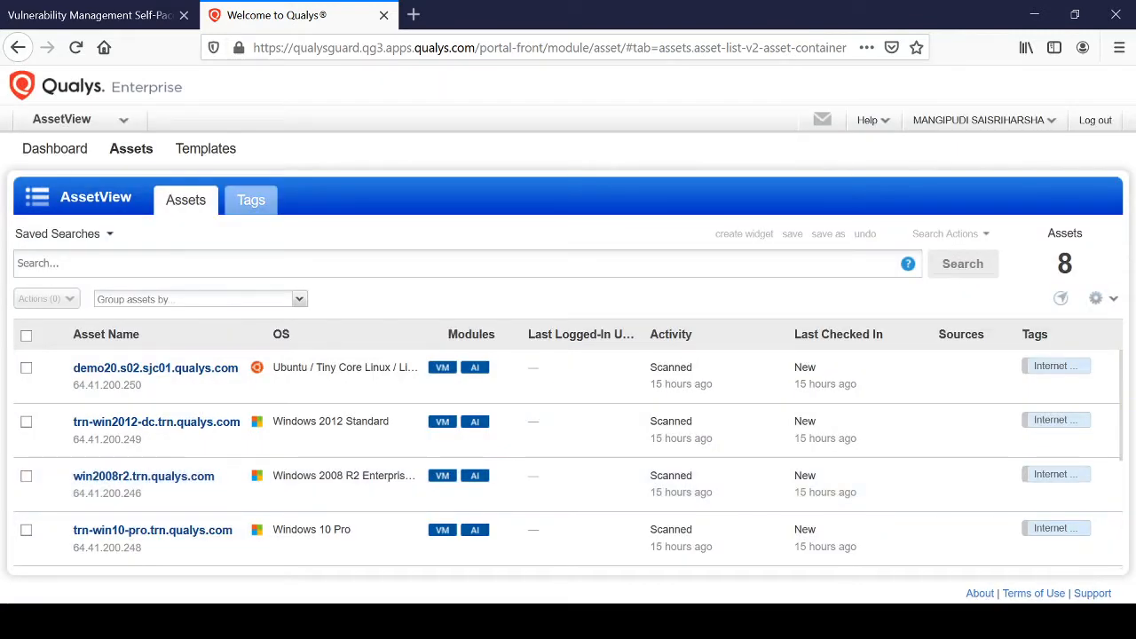
left_click(252, 200)
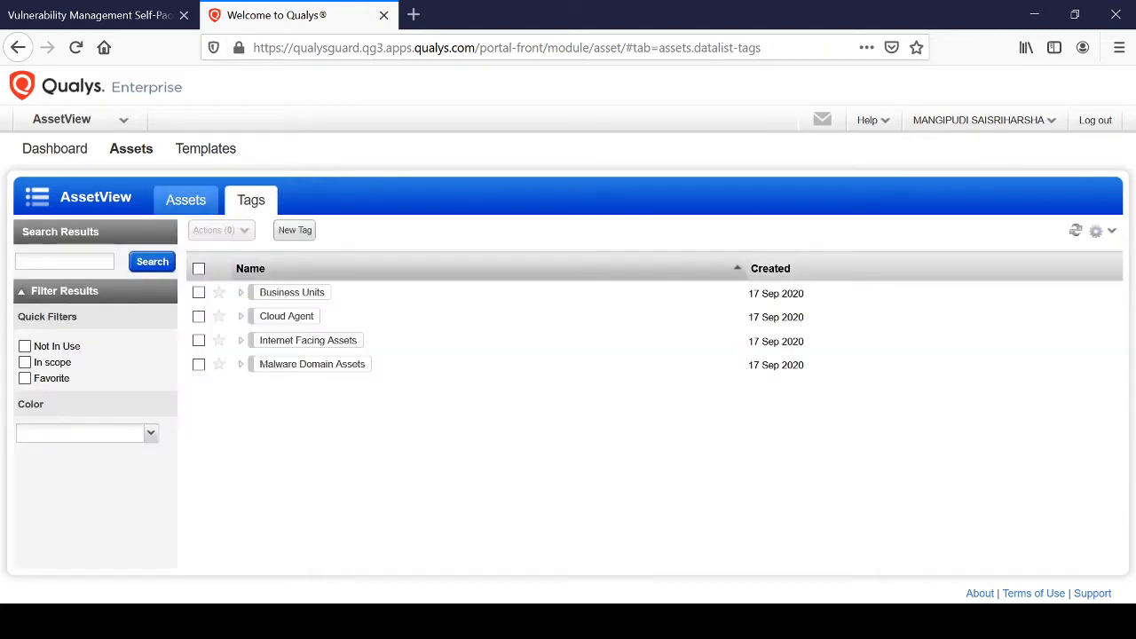
left_click(185, 201)
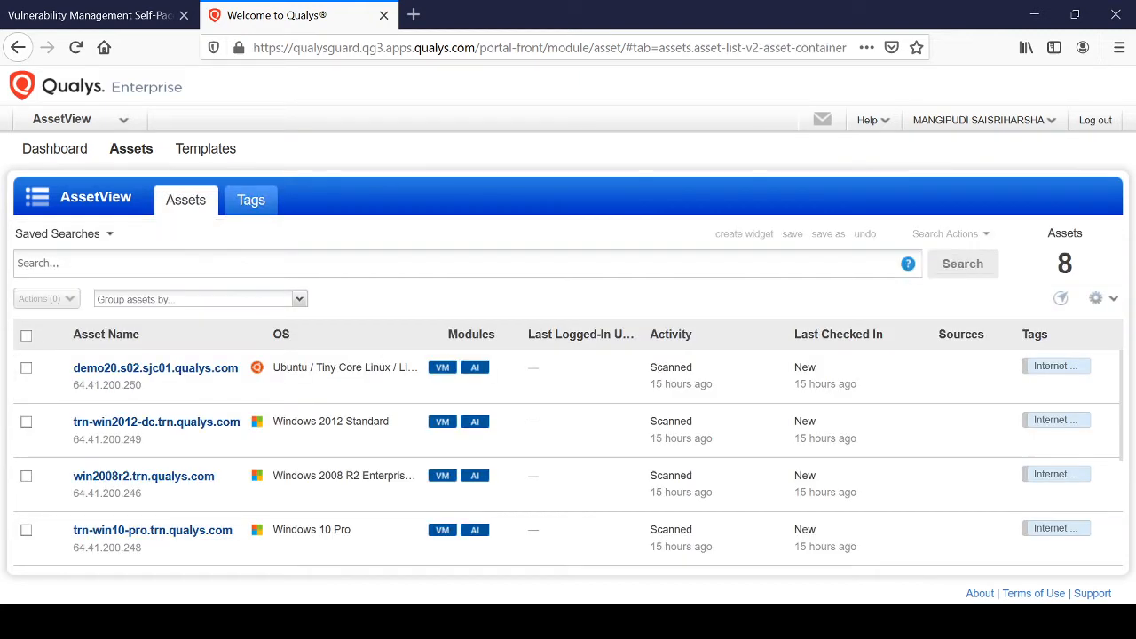
left_click(205, 149)
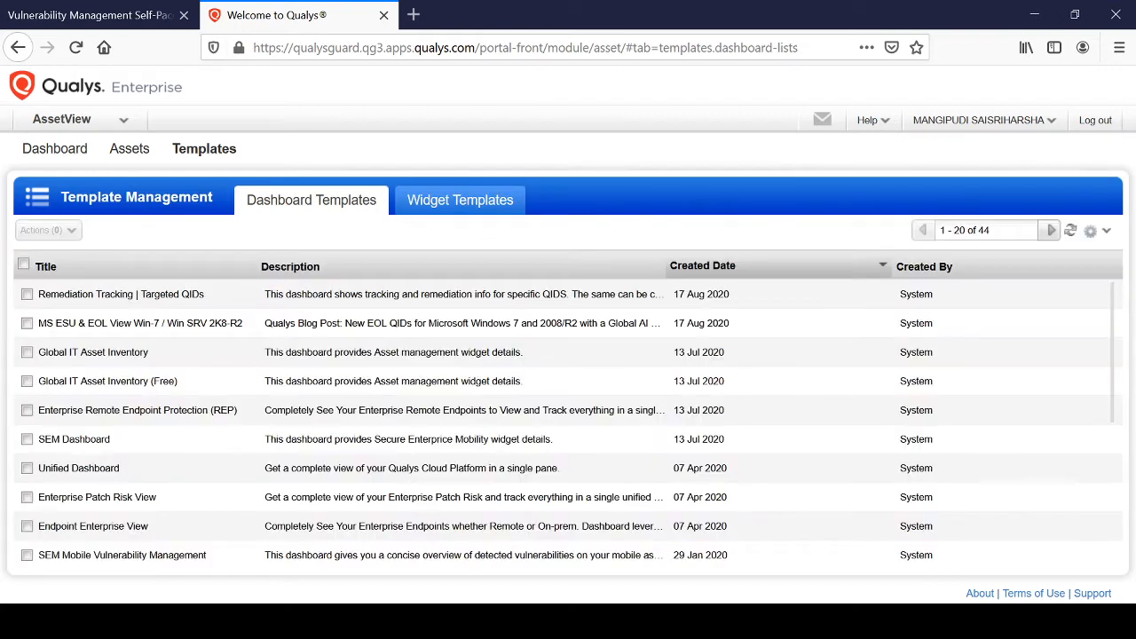
left_click(129, 149)
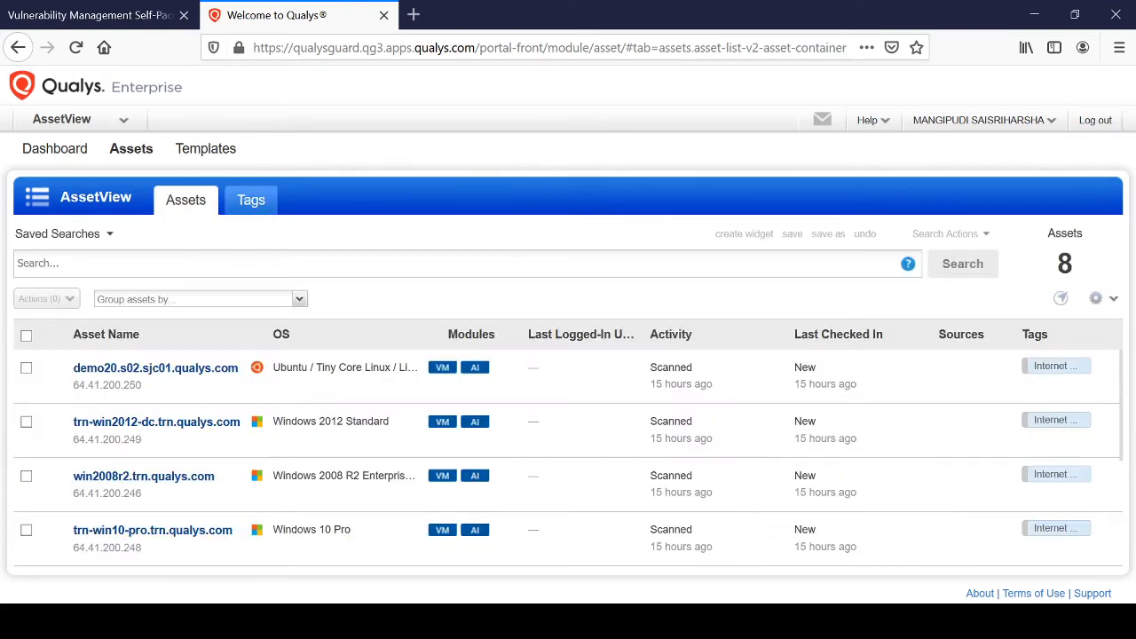
Switch from AssetView back to the Vulnerability Management module
left_click(91, 15)
left_click(276, 15)
left_click(18, 47)
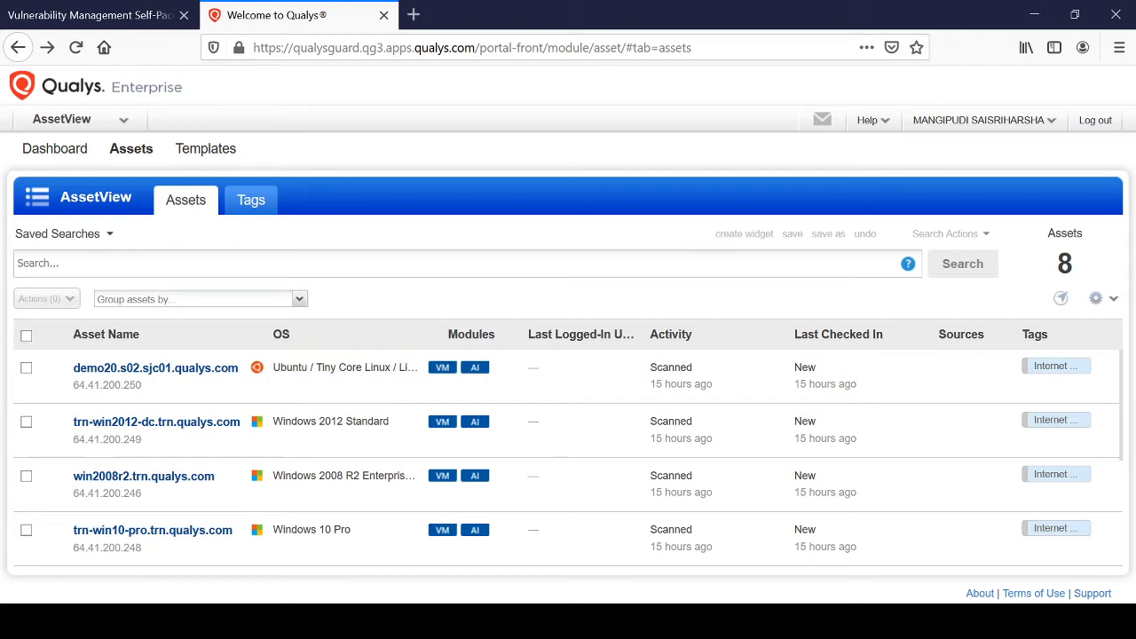
left_click(62, 119)
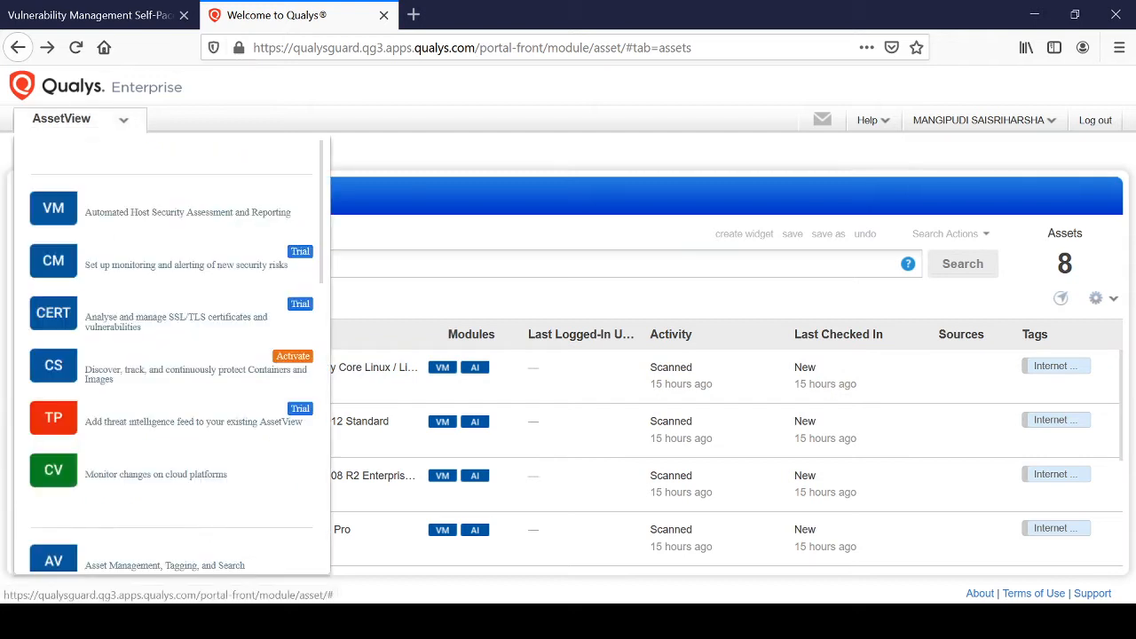
left_click(155, 207)
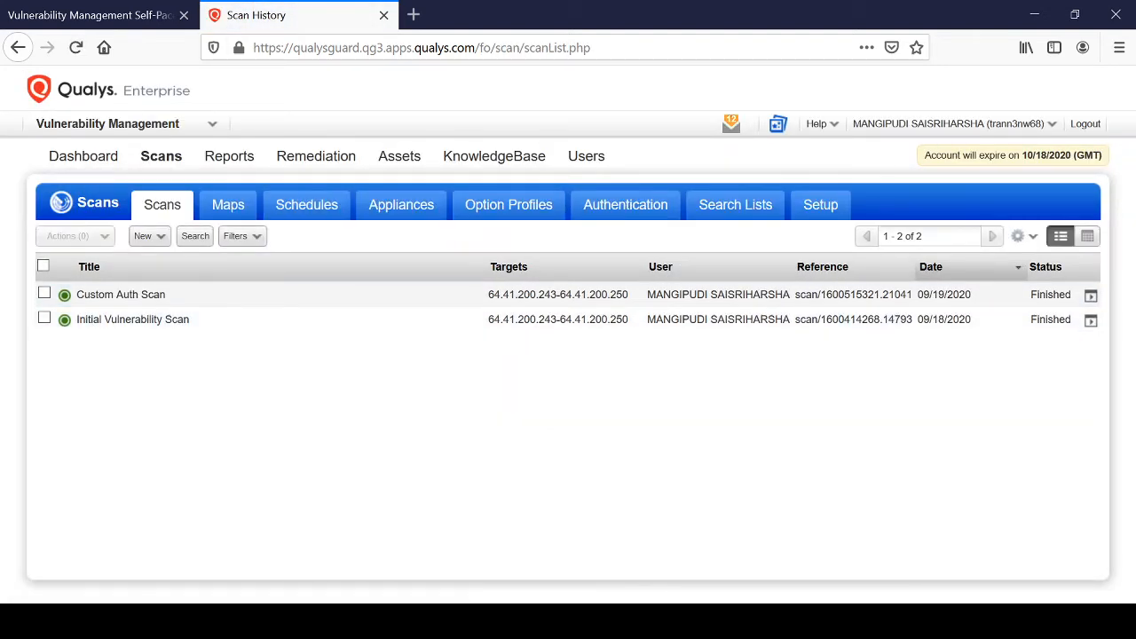
left_click(211, 124)
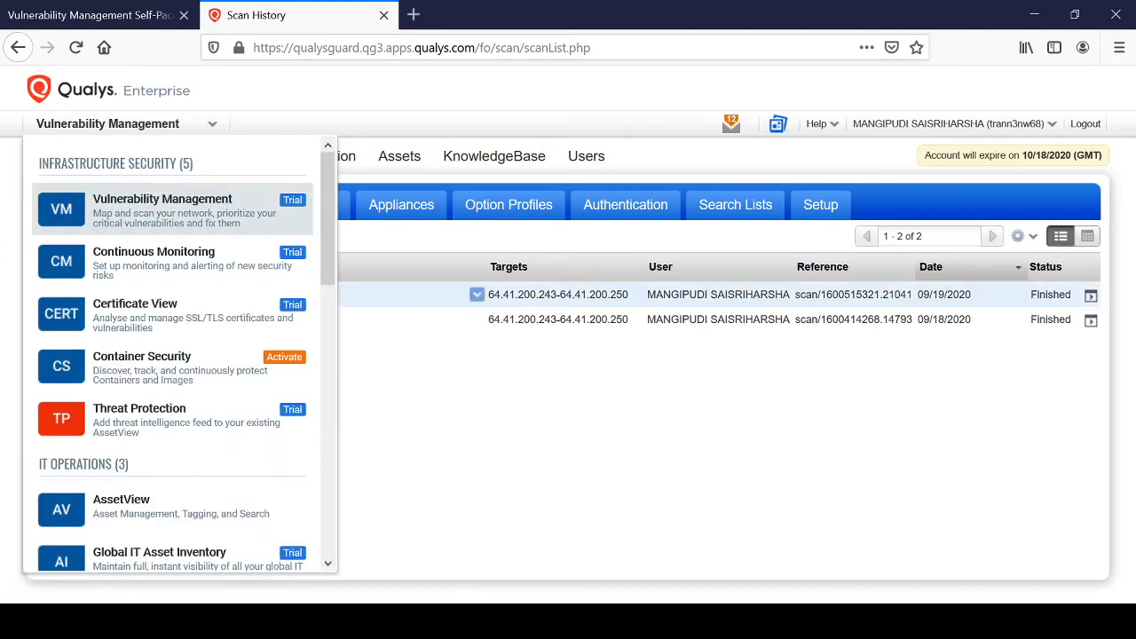
left_click(417, 399)
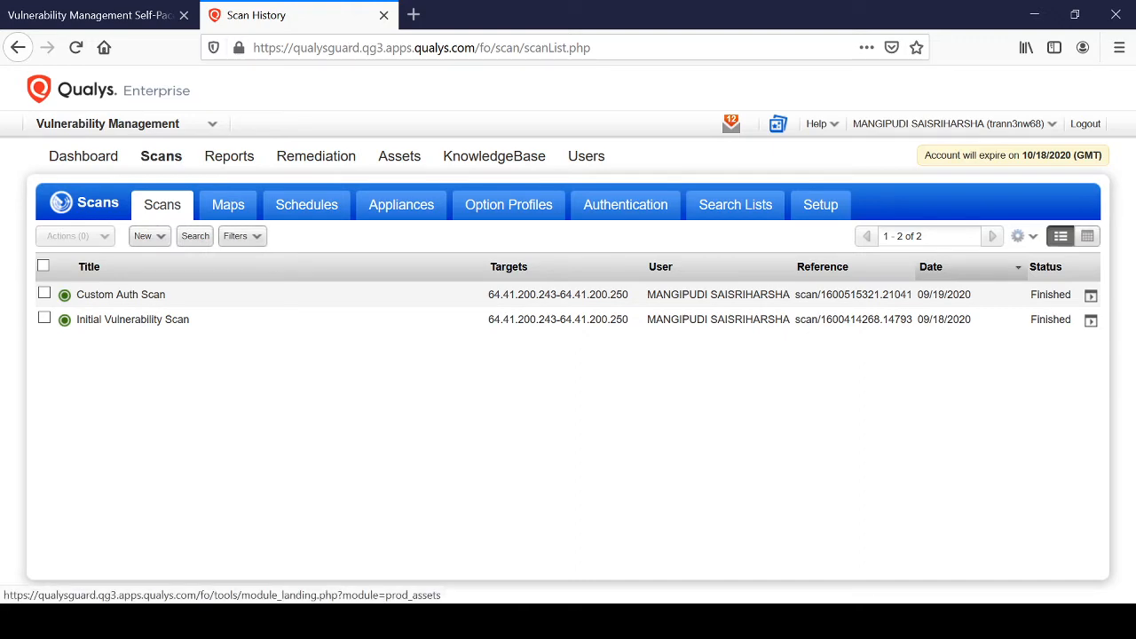
Open the Applications inventory in the Assets section and refresh its list
left_click(400, 156)
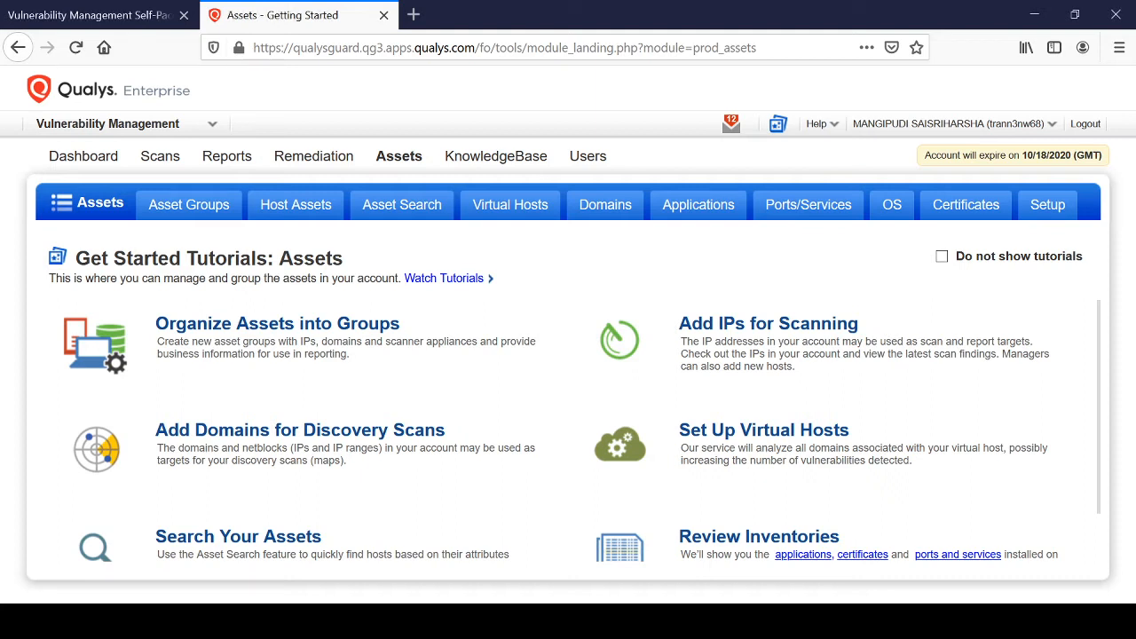
left_click(699, 204)
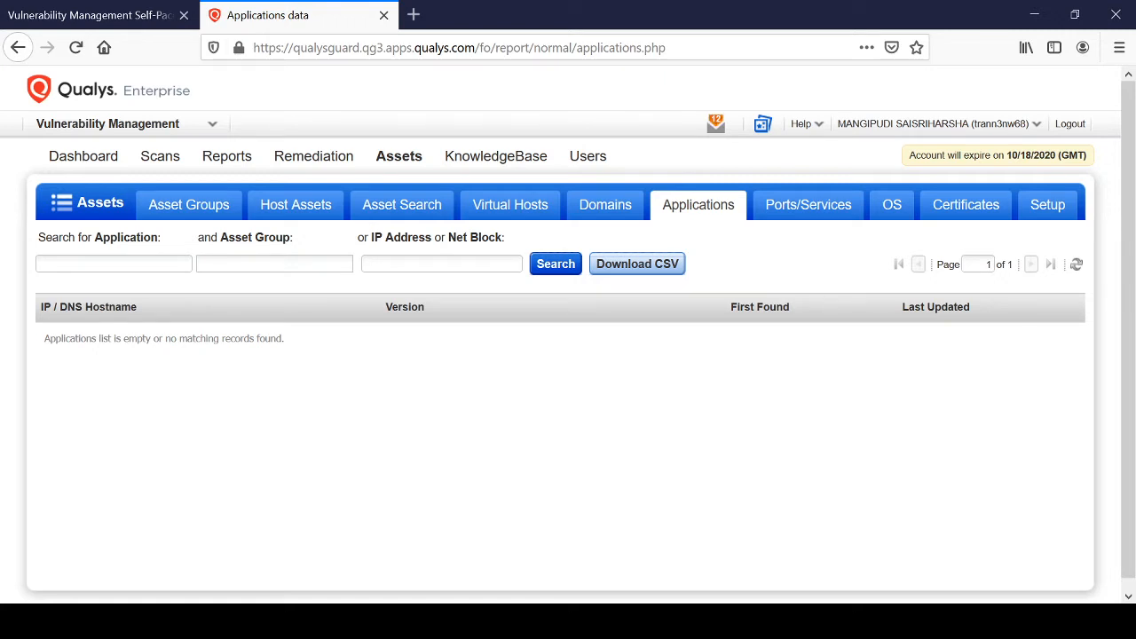
left_click(1077, 265)
Search the Applications inventory for the application "sql"
left_click(442, 264)
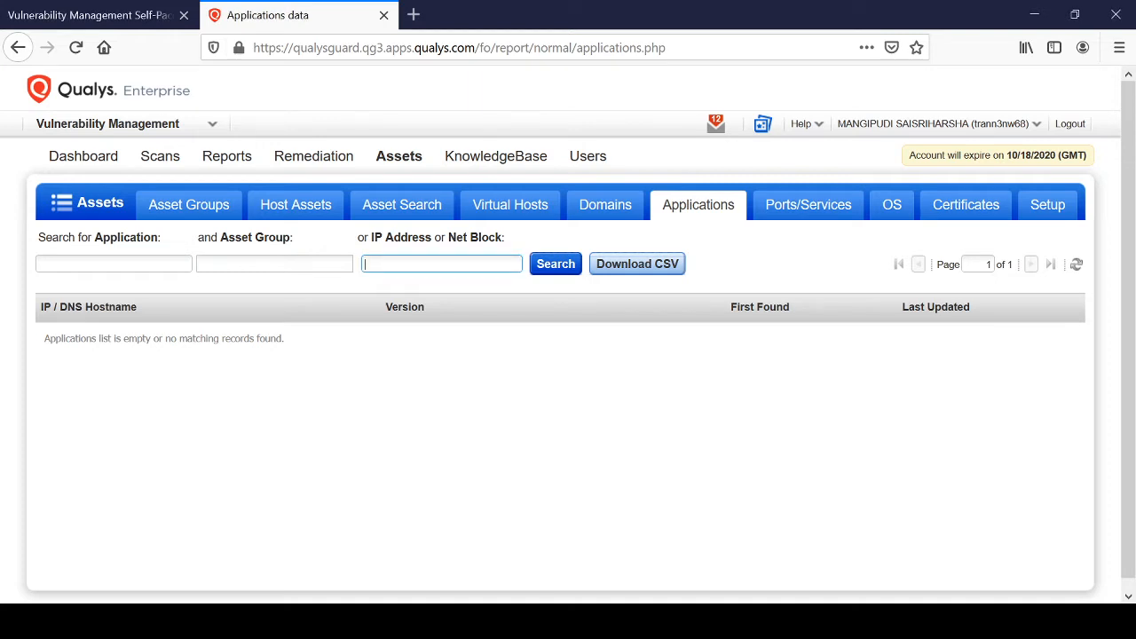
left_click(113, 264)
type("s")
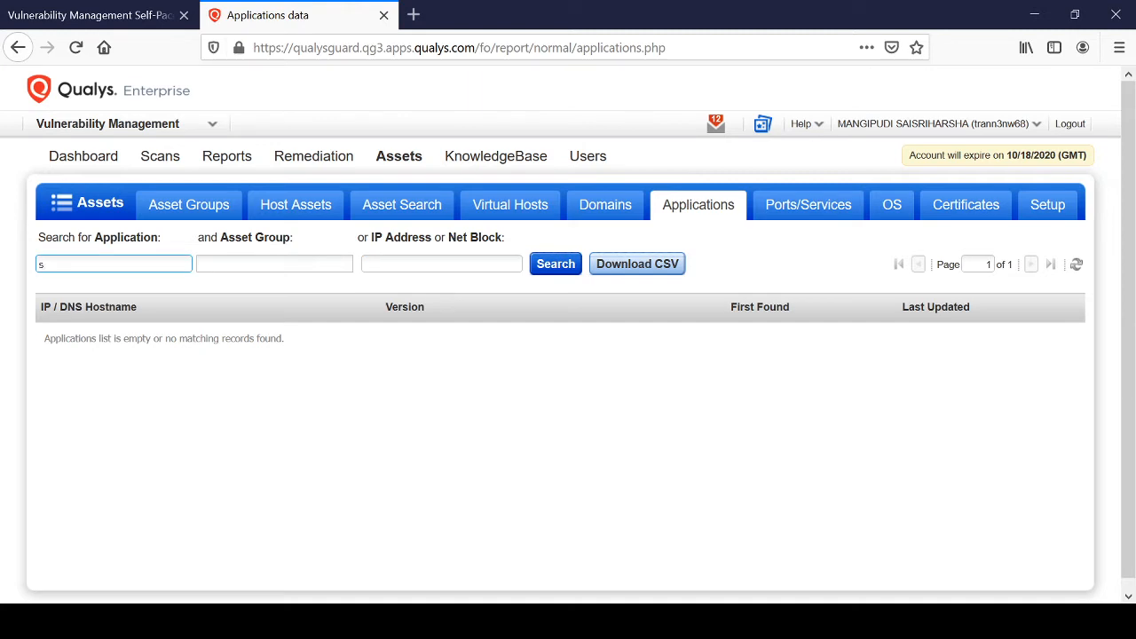
type("ql")
key("Return")
left_click(442, 264)
Open the operating systems inventory and view the info of host 64.41.200.243
left_click(892, 204)
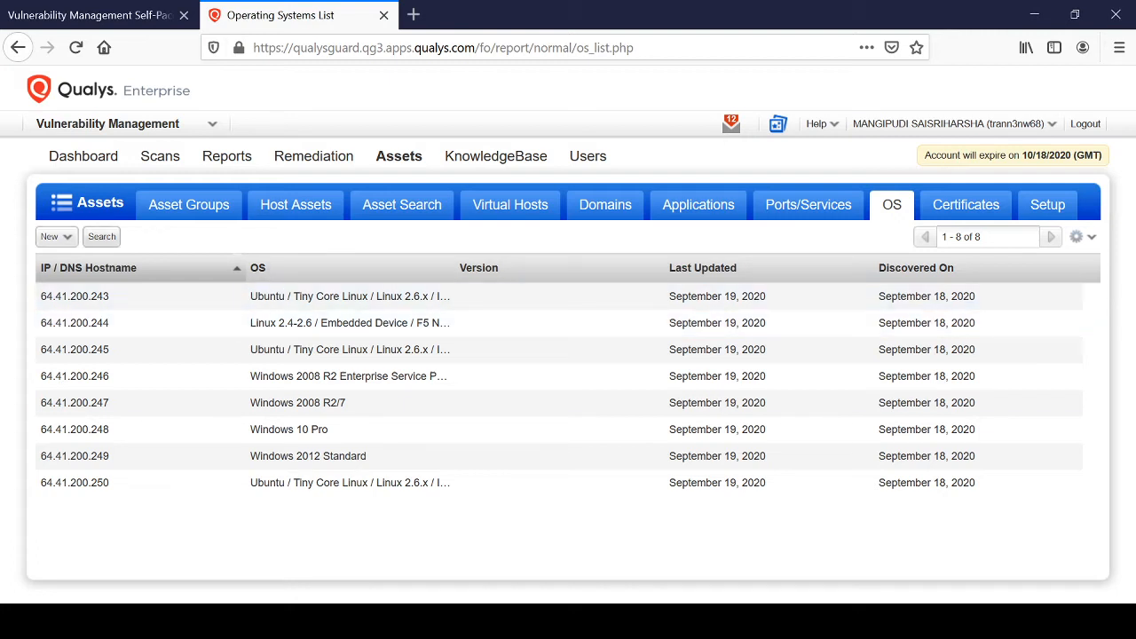
left_click(55, 236)
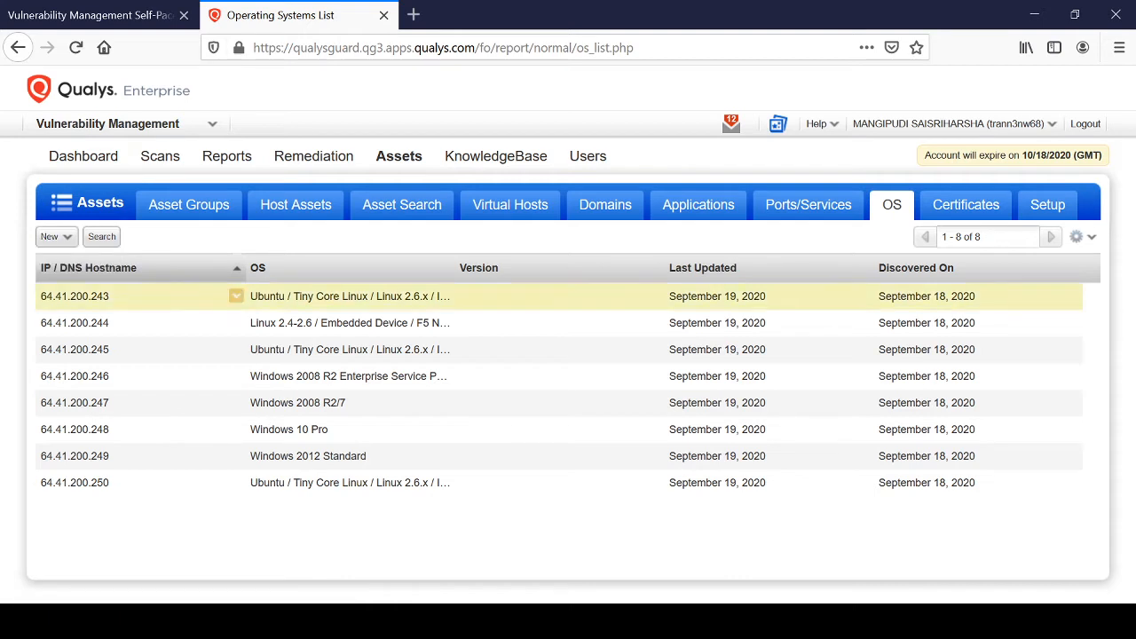
left_click(235, 296)
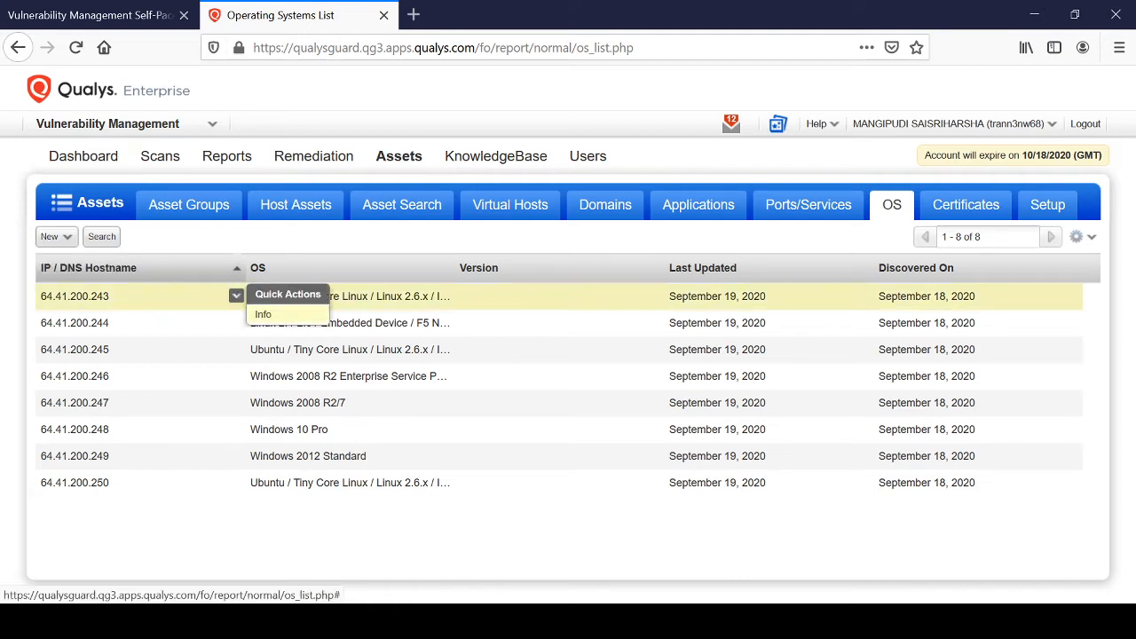
left_click(264, 314)
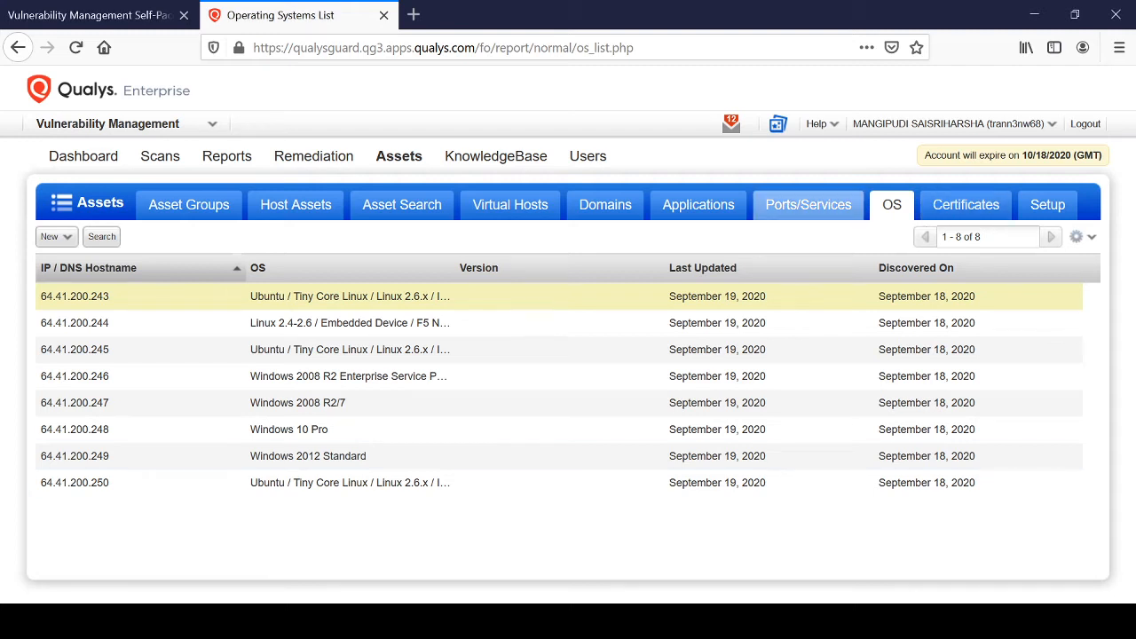
Examine the Ports/Services inventory for the protocols, ports and default services found on each host
left_click(807, 204)
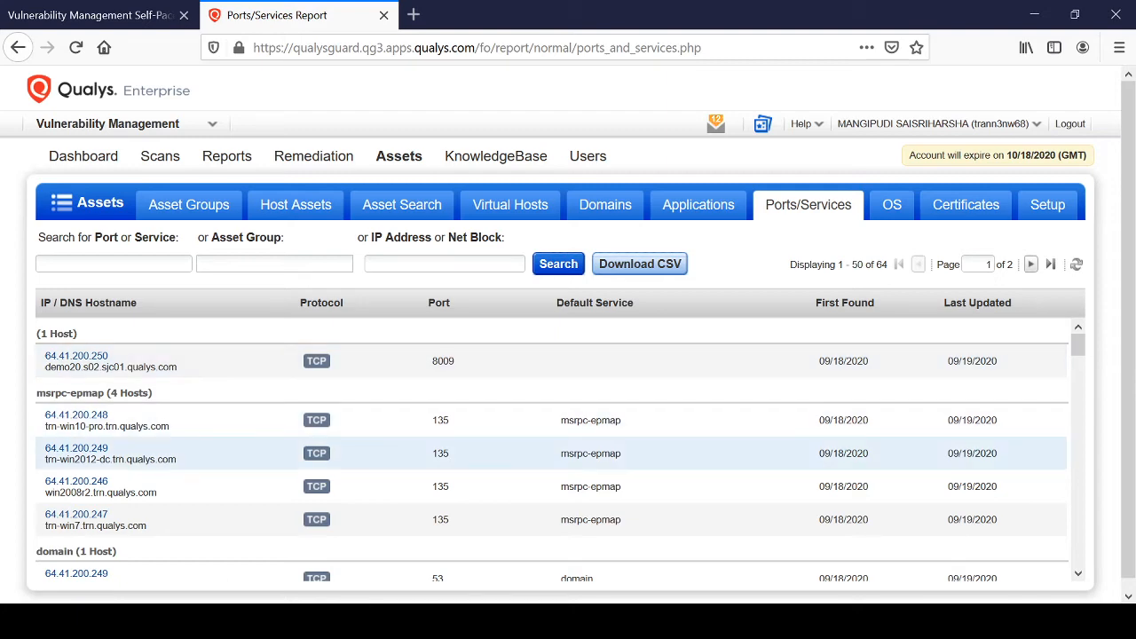
scroll(550, 448, "down", 2)
scroll(550, 448, "up", 2)
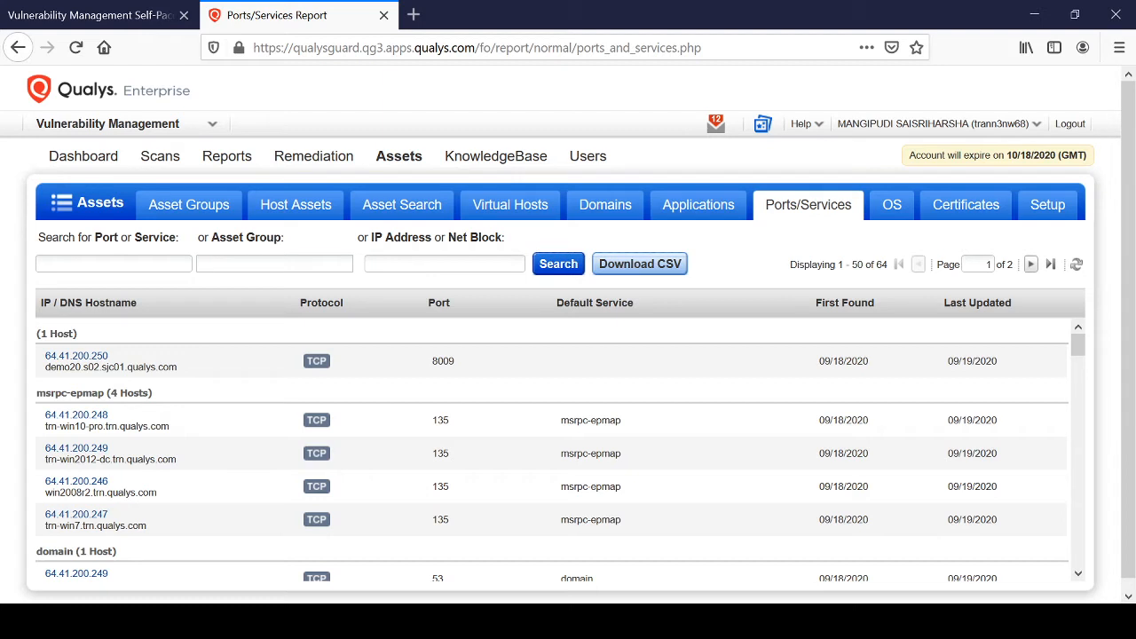
scroll(551, 448, "down", 5)
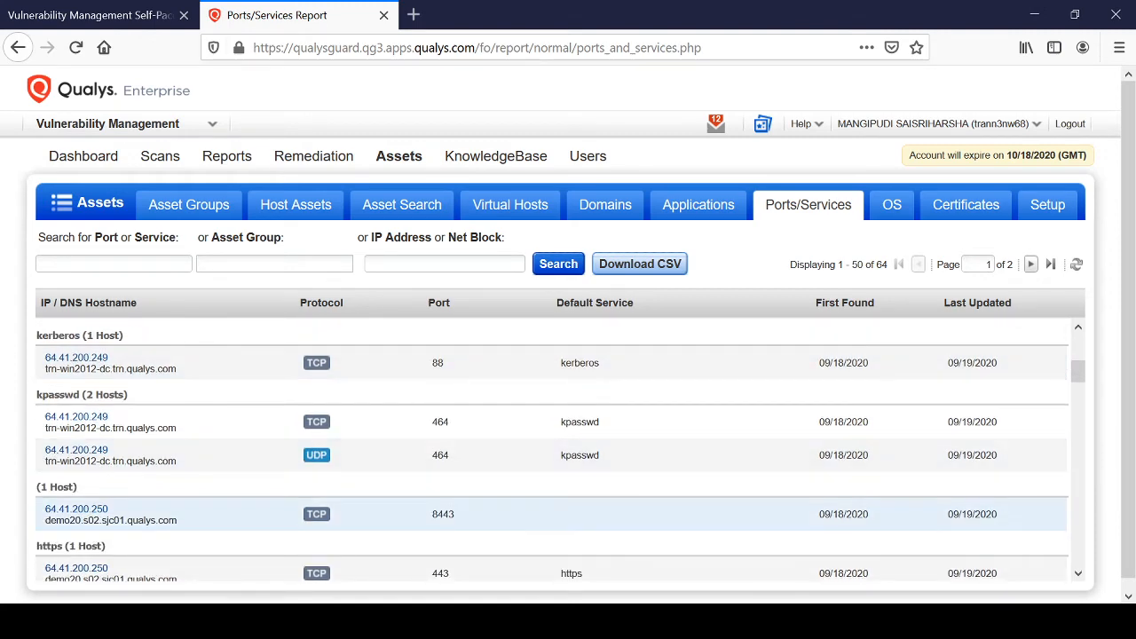
scroll(551, 515, "down", 2)
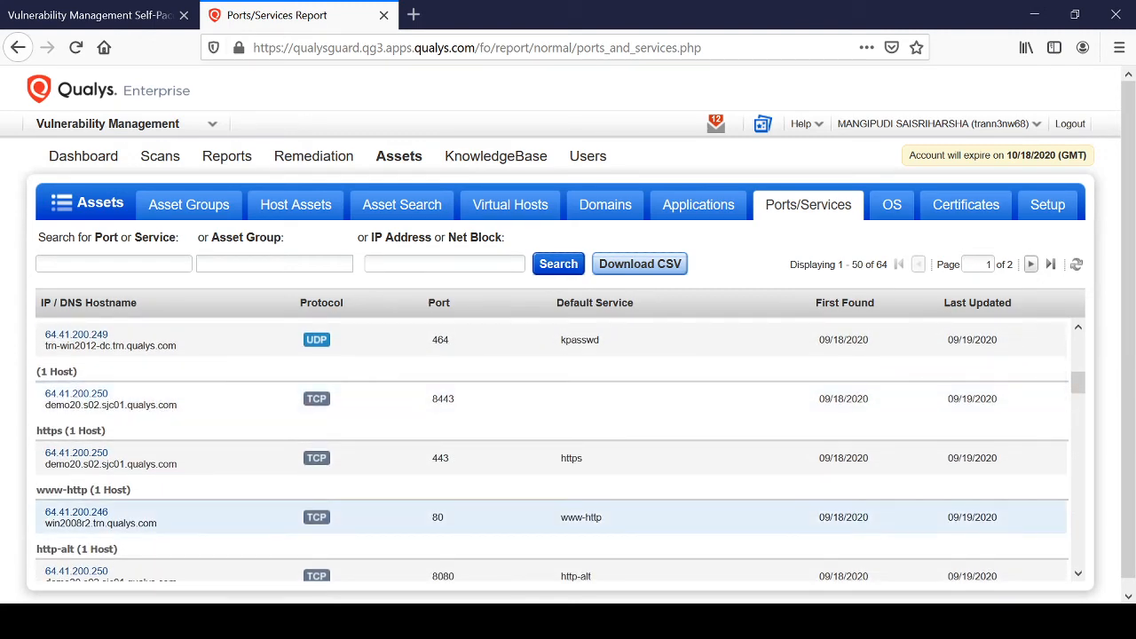
scroll(551, 448, "down", 3)
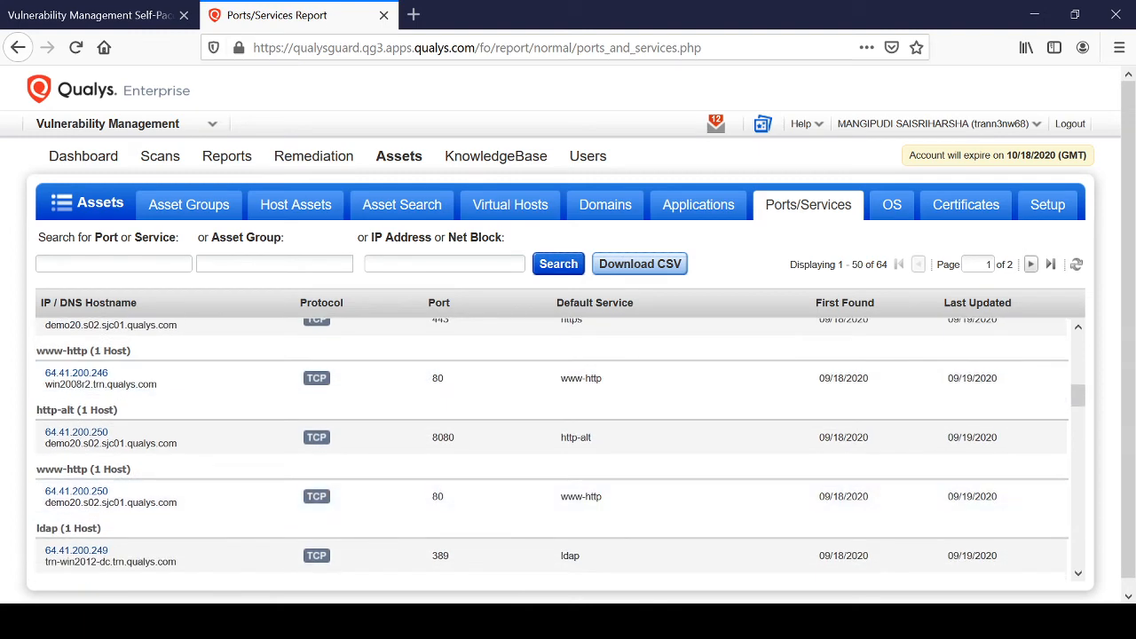
scroll(550, 398, "down", 3)
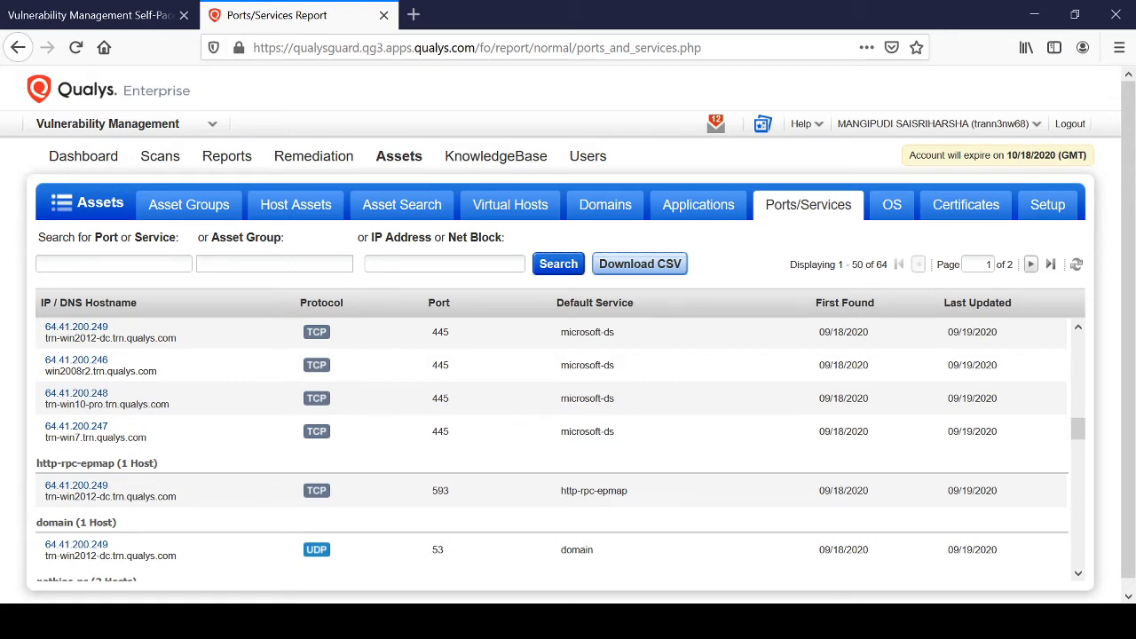
scroll(550, 448, "down", 5)
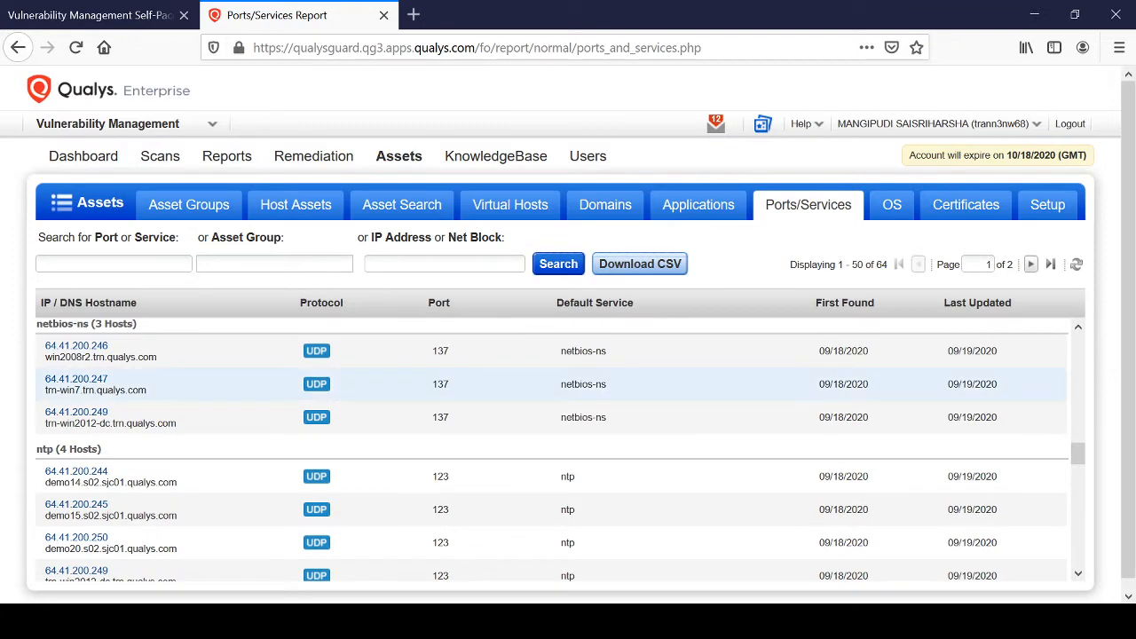
scroll(551, 448, "down", 2)
scroll(550, 449, "down", 3)
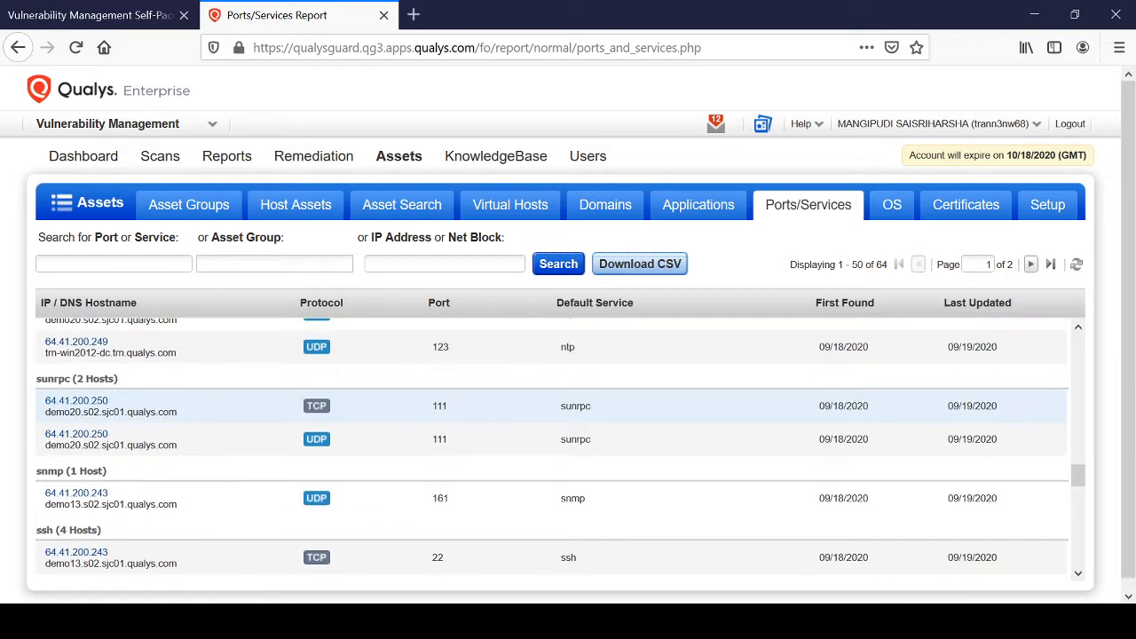
scroll(550, 448, "up", 3)
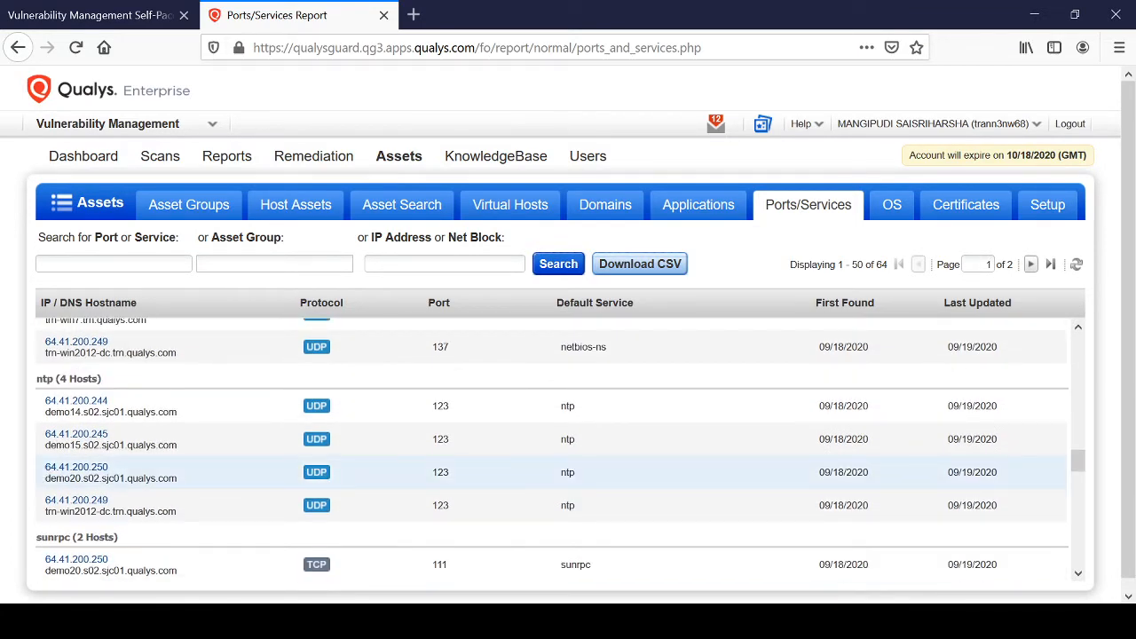
scroll(551, 448, "down", 6)
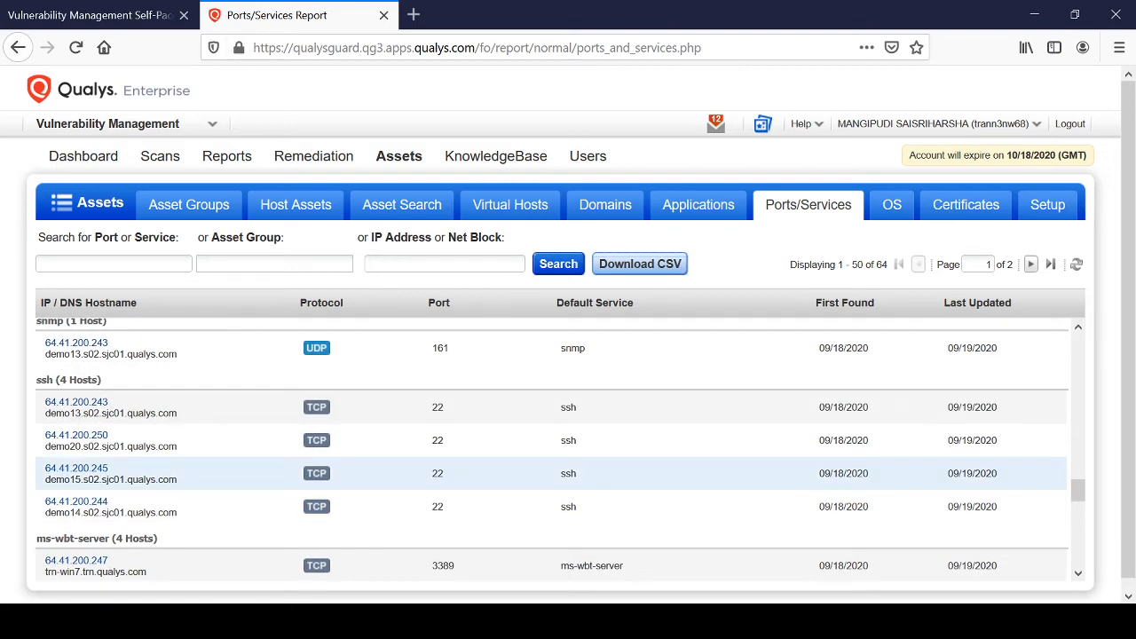
scroll(550, 493, "up", 8)
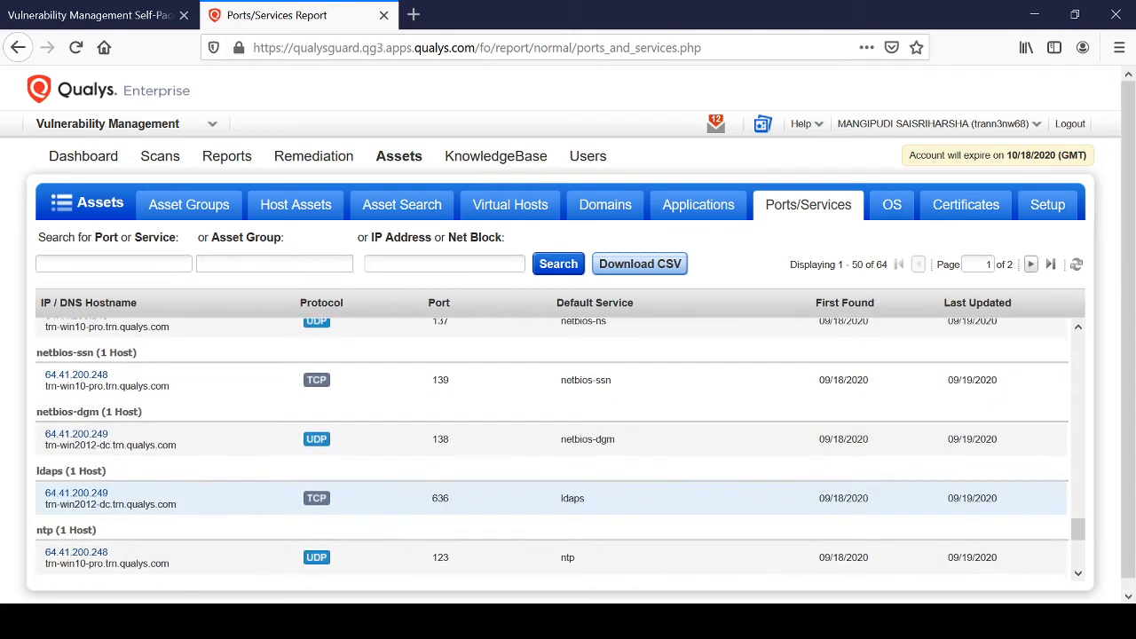
scroll(550, 498, "up", 8)
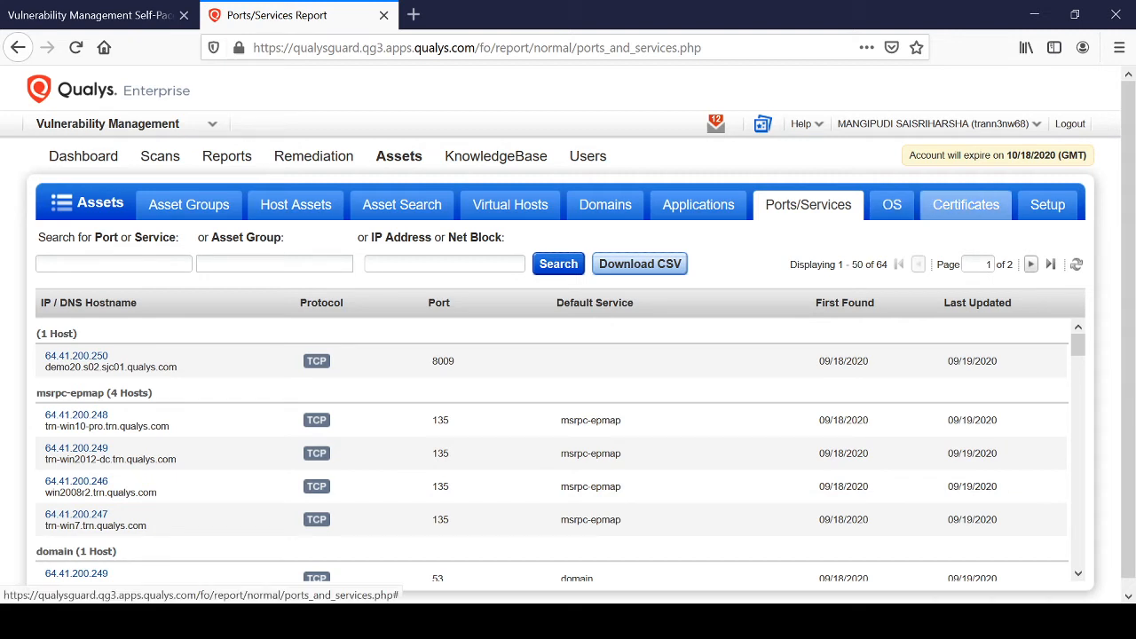
Open the Certificates inventory and examine the All and Expired breakdowns and the certificates found on the hosts
left_click(965, 204)
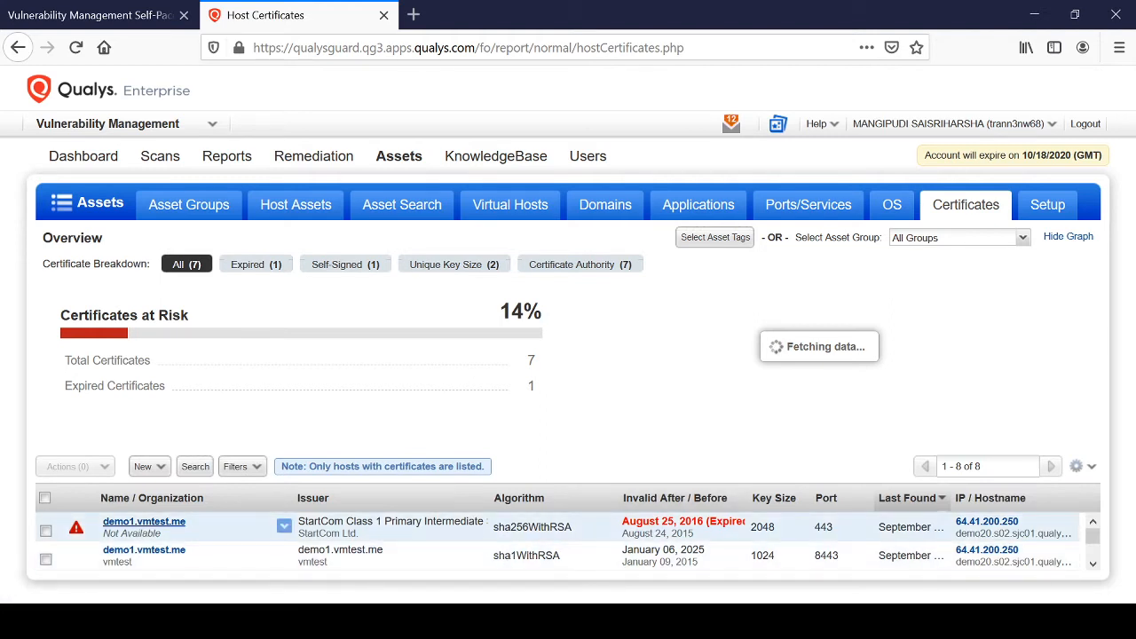
left_click(256, 263)
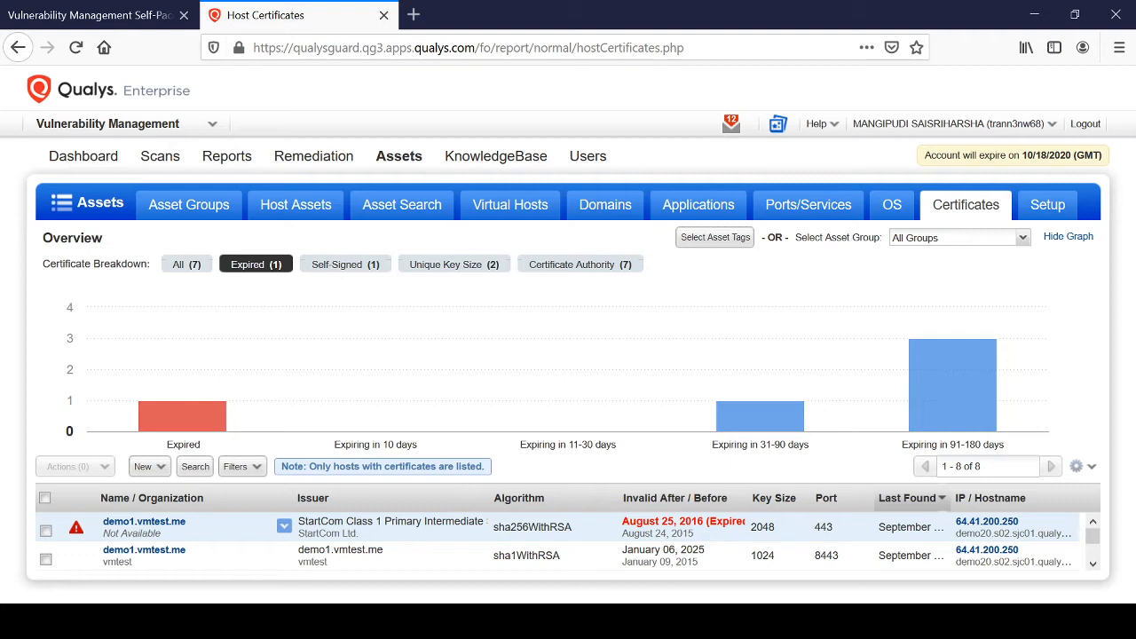
mouse_move(182, 416)
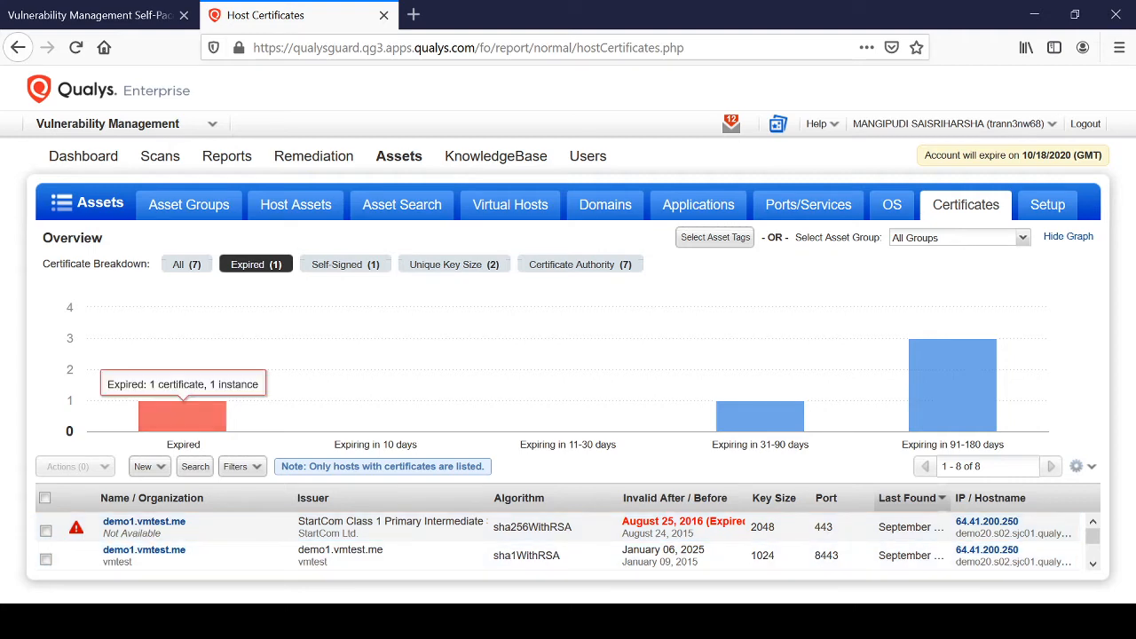
left_click(186, 264)
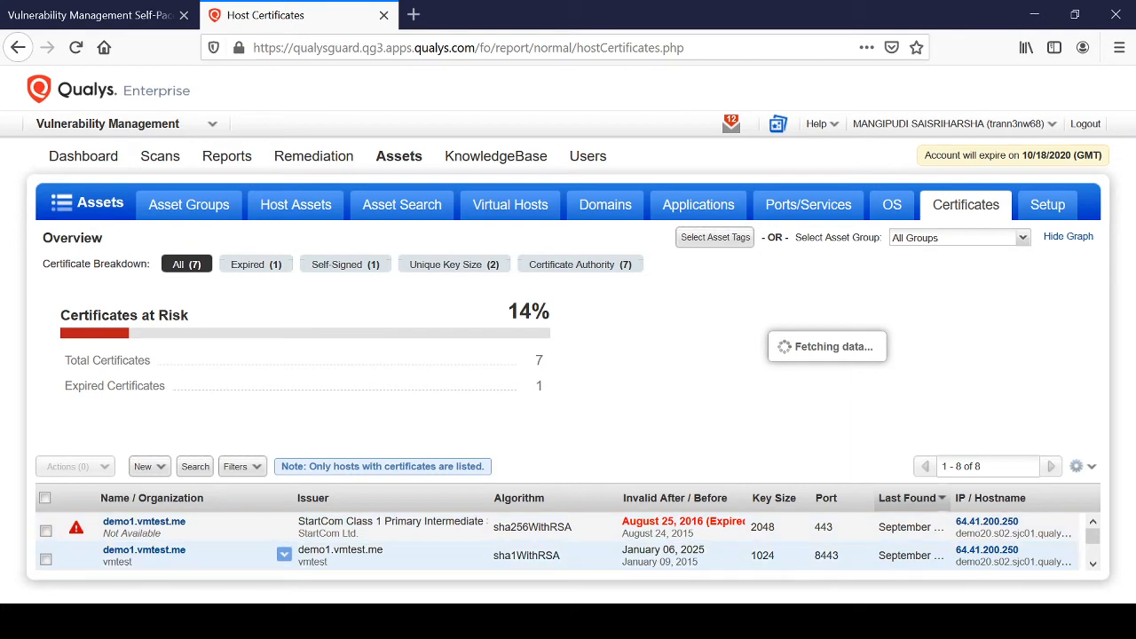
scroll(558, 541, "down", 2)
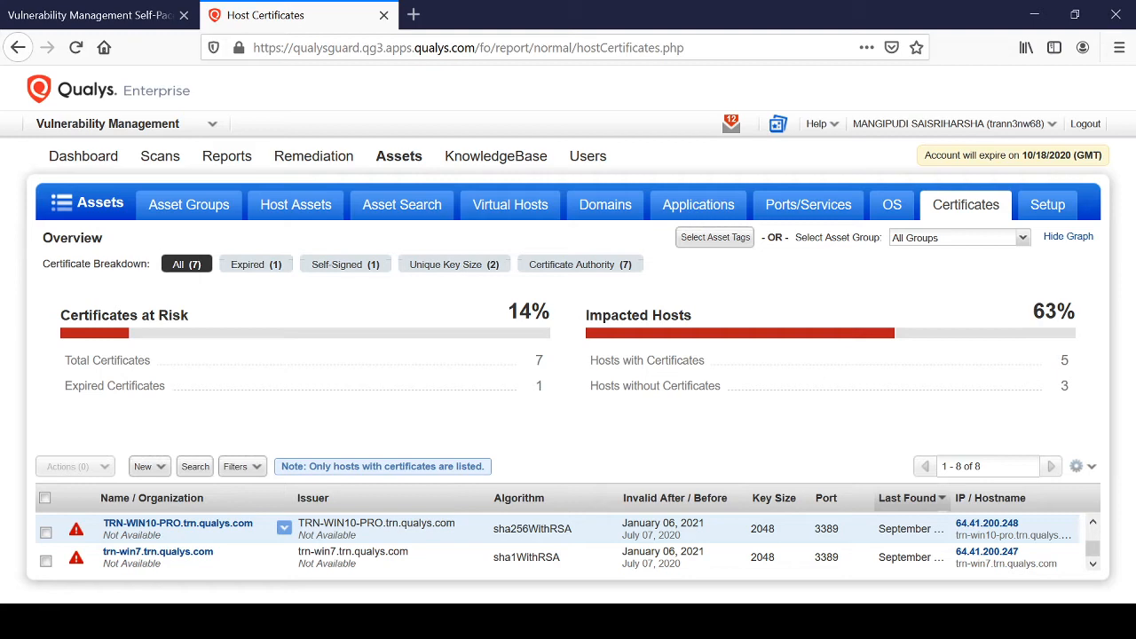
scroll(284, 543, "down", 5)
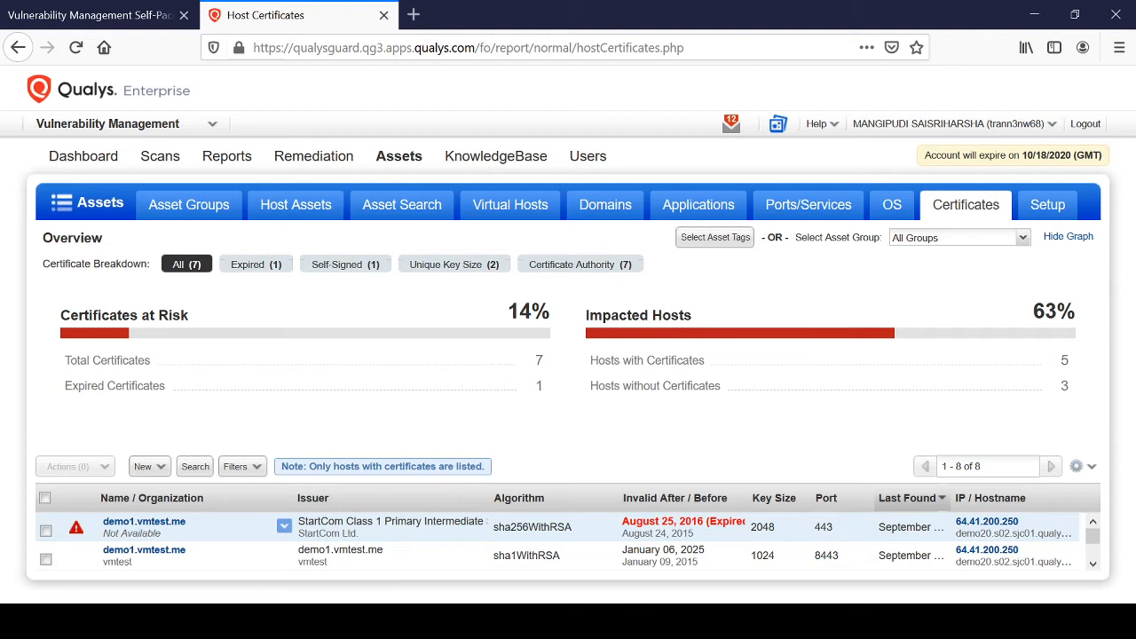
View the certificate info of the demo1.vmtest.me certificate on port 443, including its path, hosts, raw certificate and vulnerabilities
left_click(284, 526)
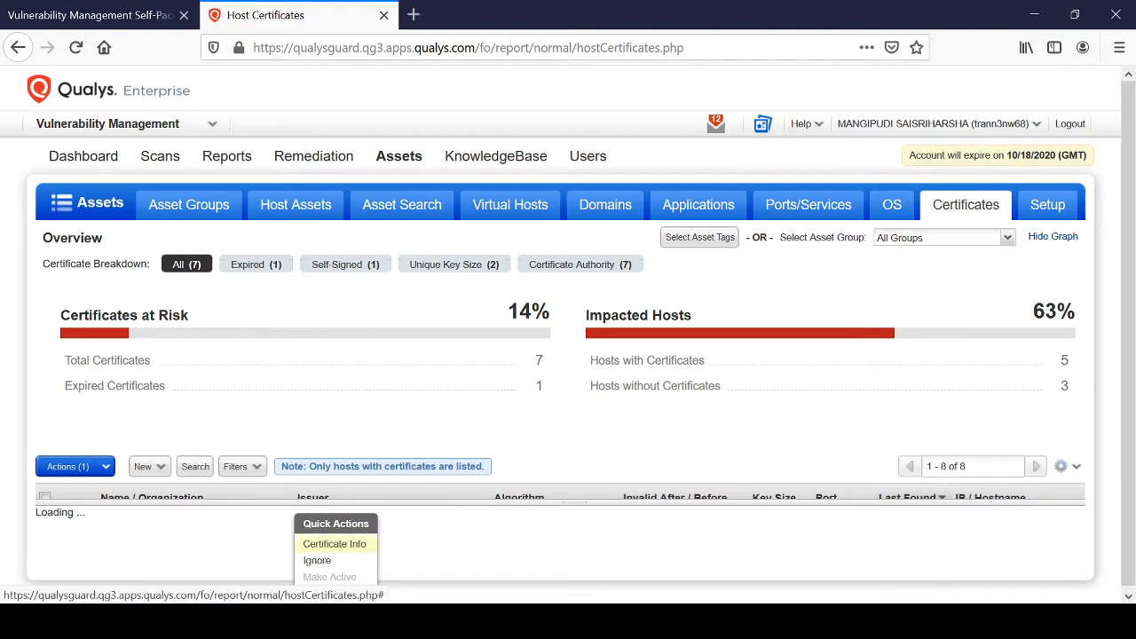
left_click(334, 544)
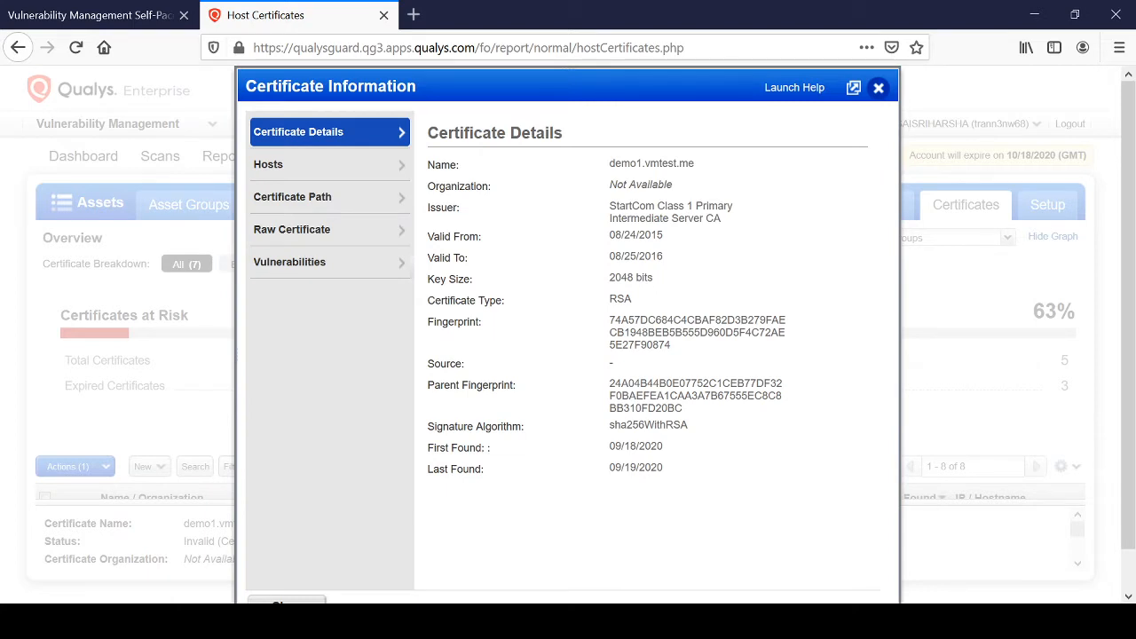
left_click(293, 196)
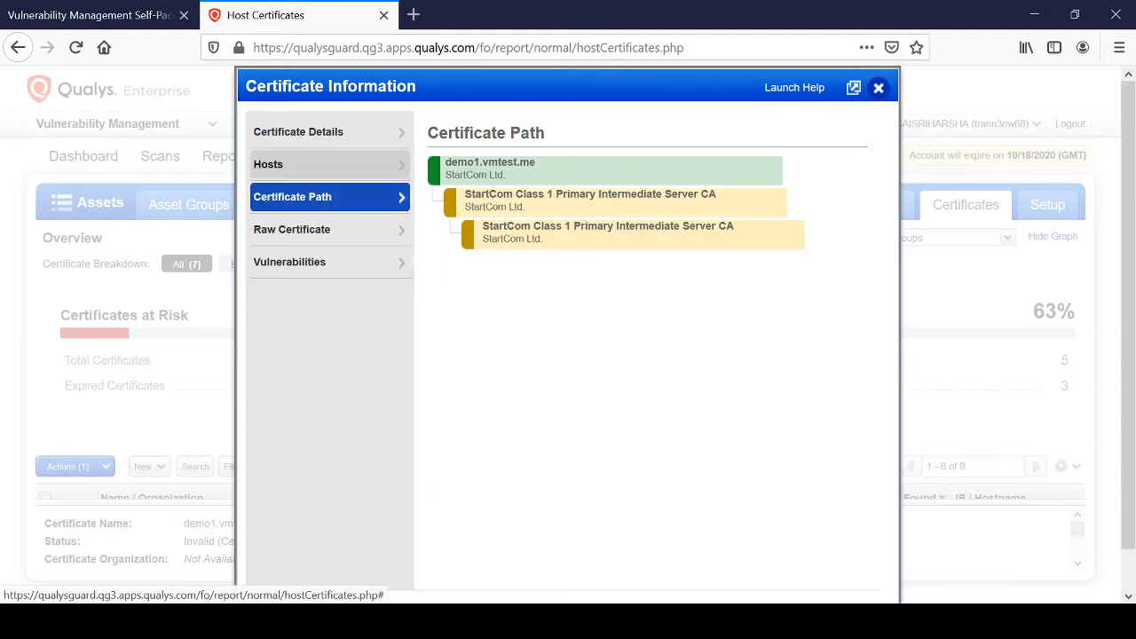
left_click(268, 164)
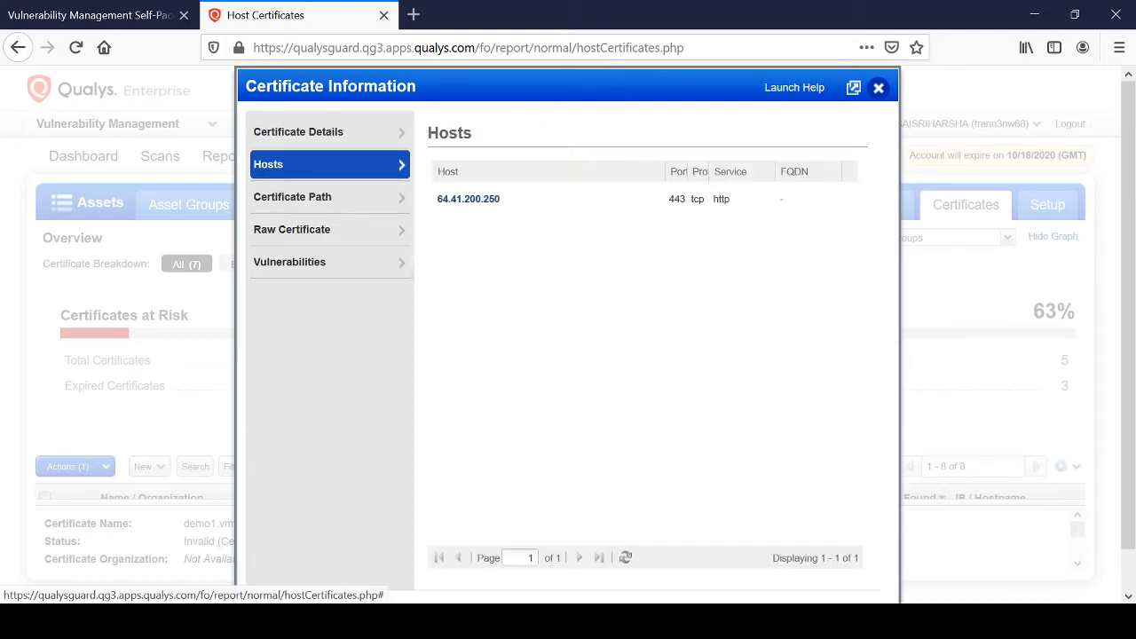
left_click(291, 229)
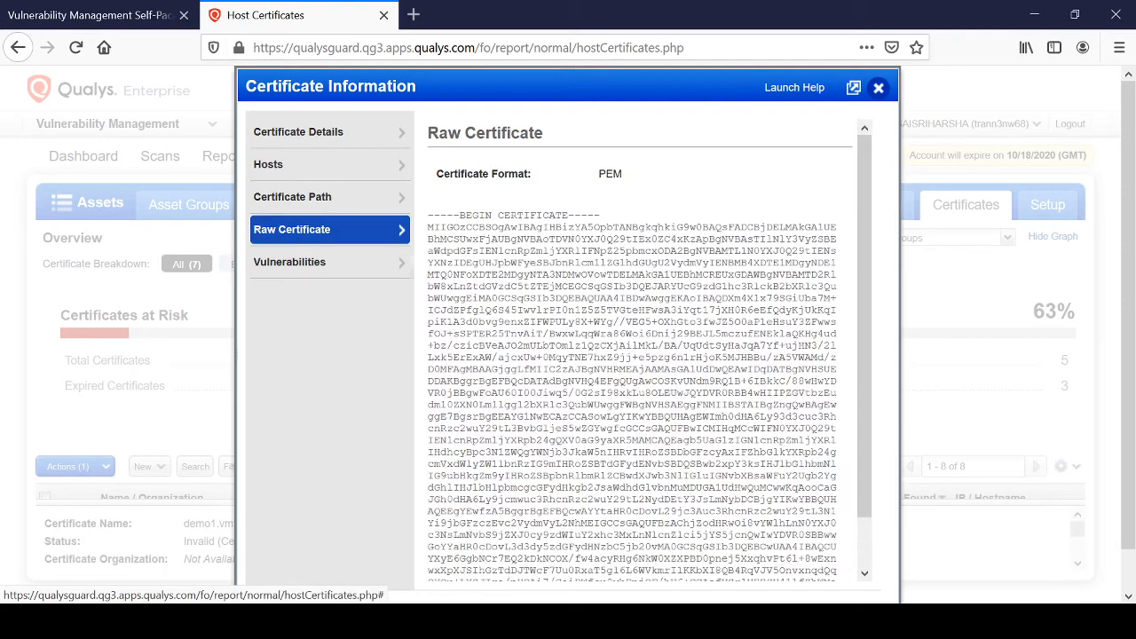
left_click(289, 262)
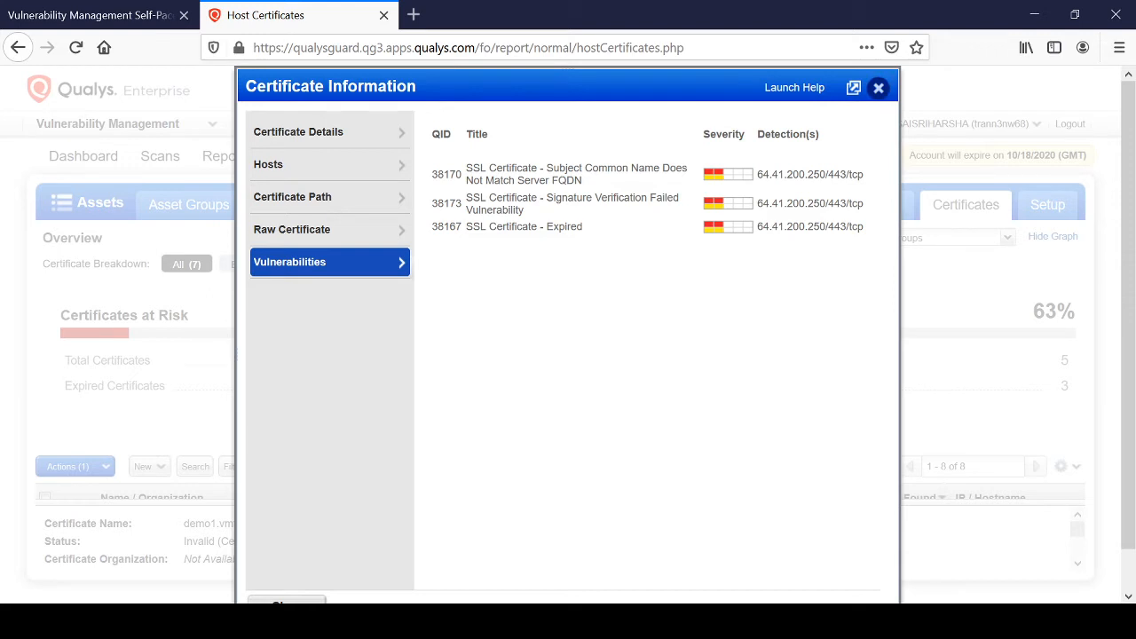
left_click(878, 87)
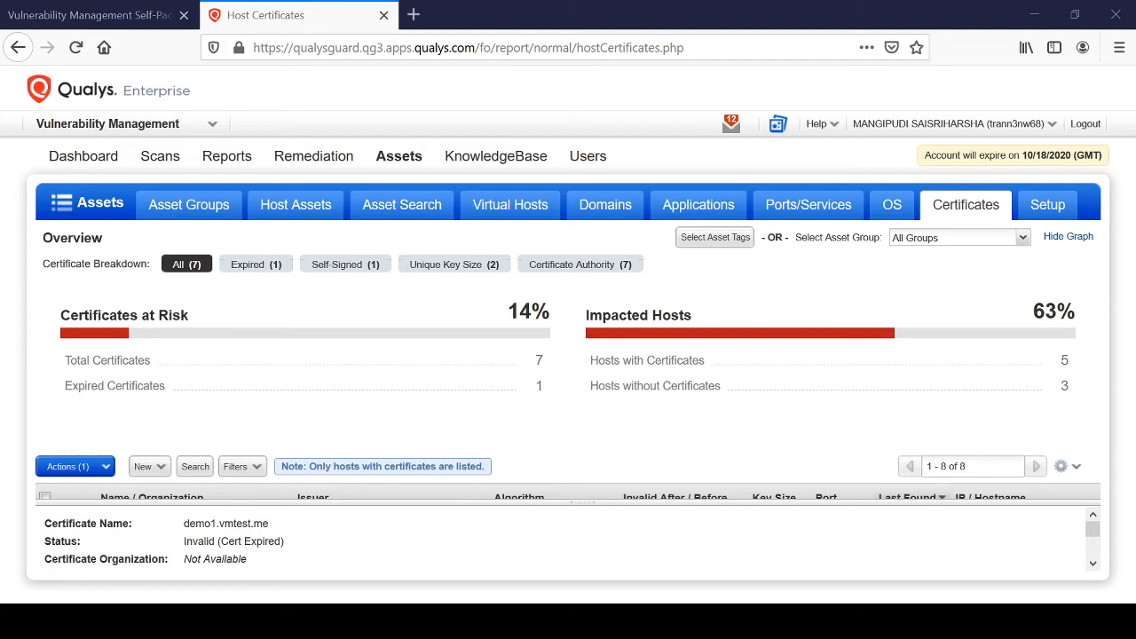
Start a new asset group titled "AG: BANGALORE"
left_click(188, 204)
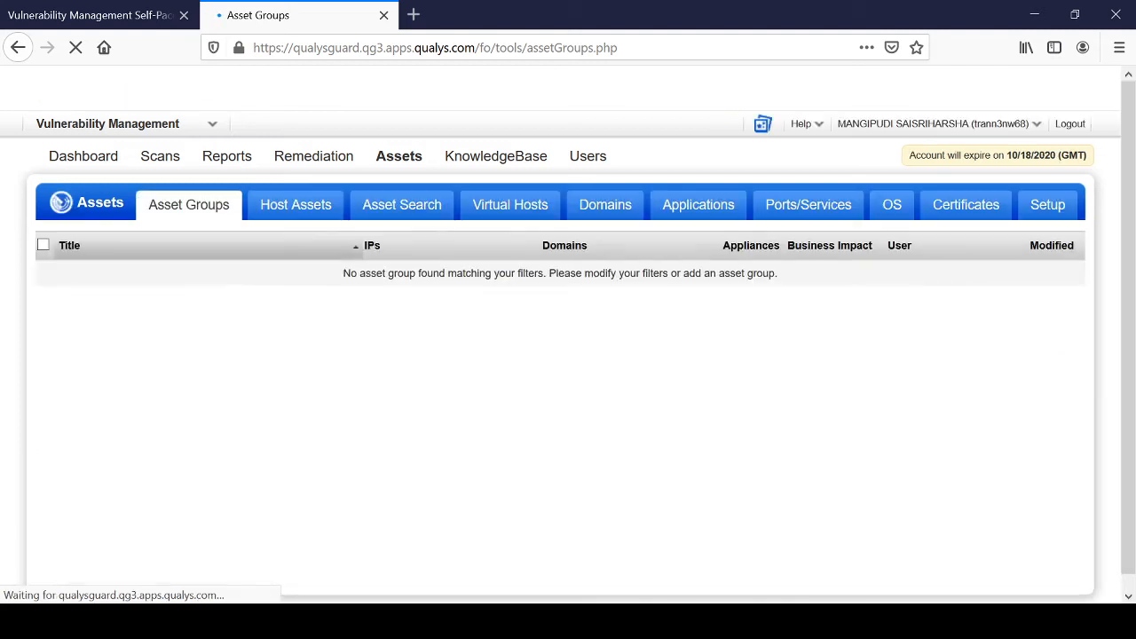
left_click(149, 235)
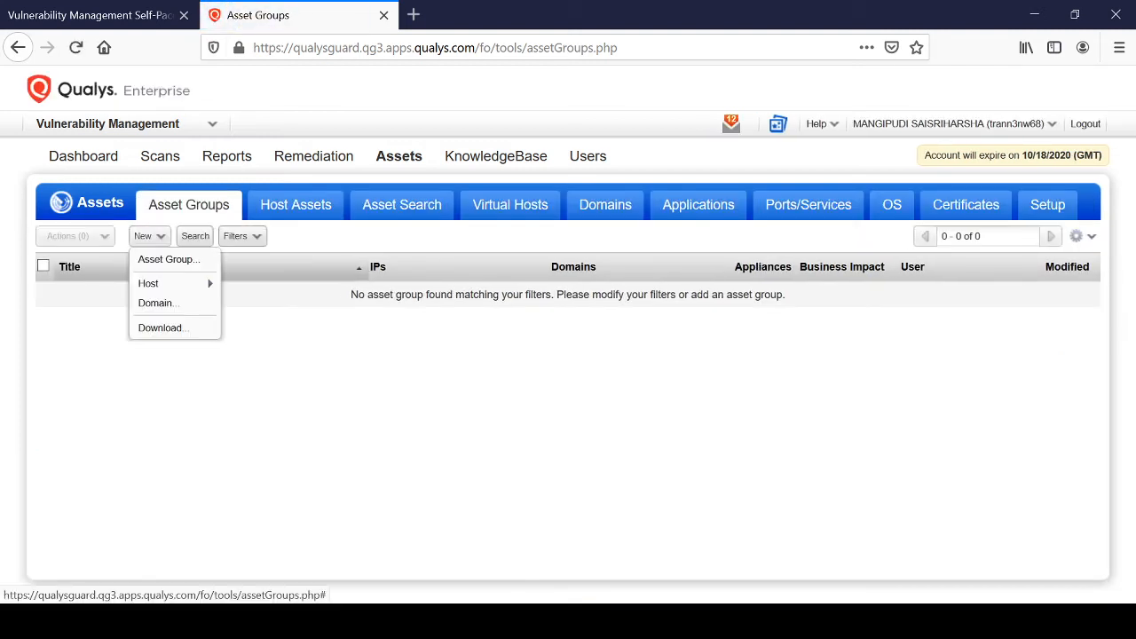
left_click(169, 256)
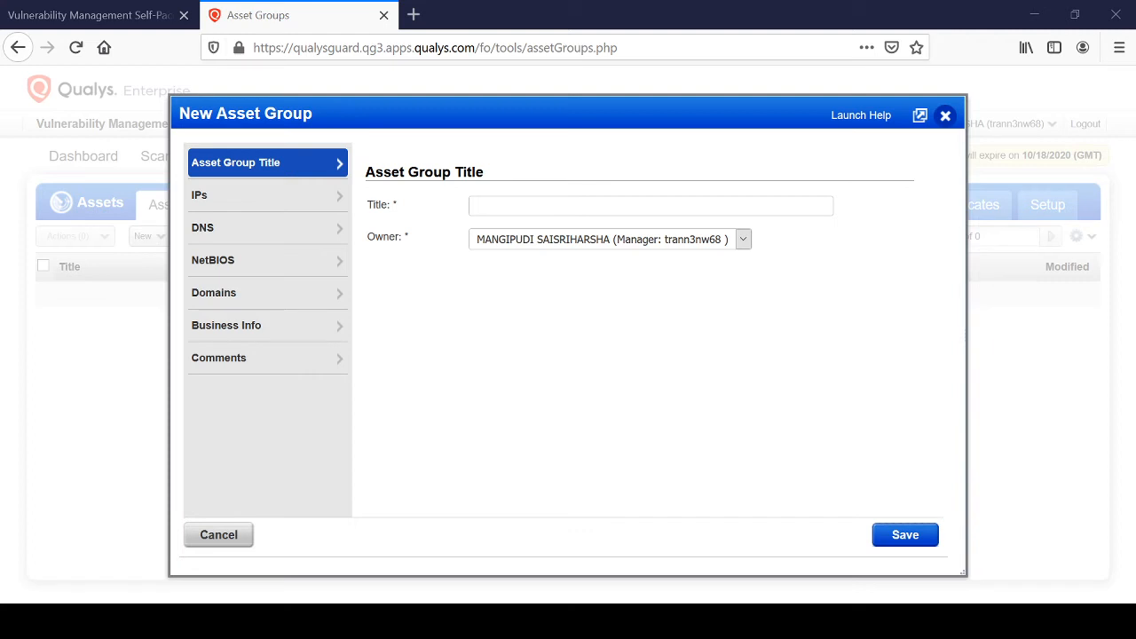
left_click(650, 206)
type("AG")
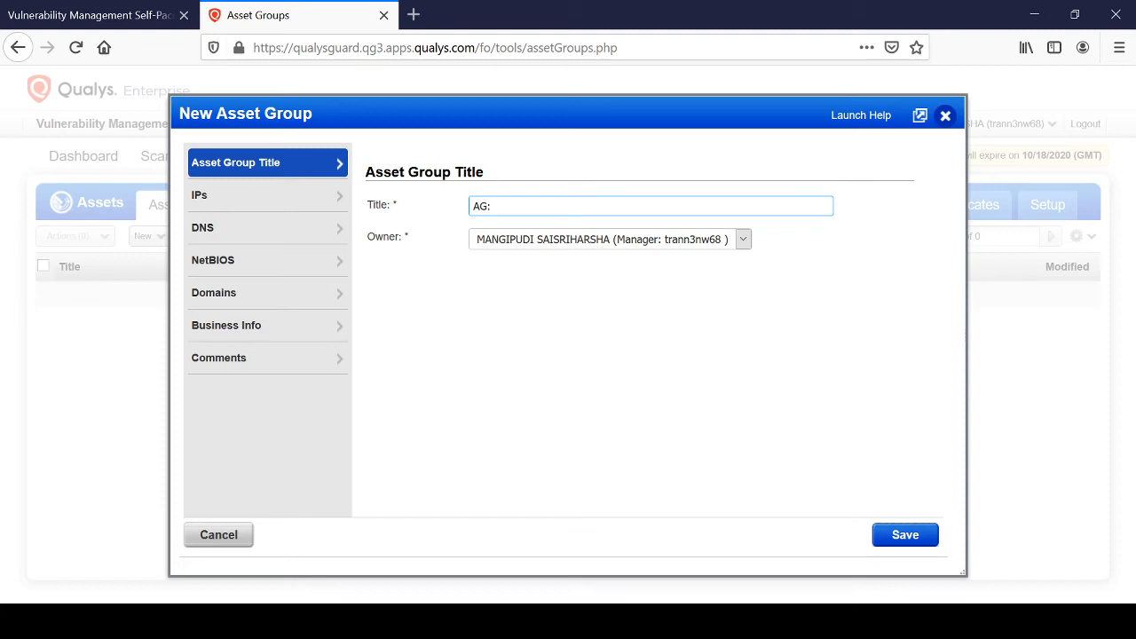
type(":G")
key("BackSpace")
type("BANGALORE")
Assign the IP range 64.41.200.243-64.41.200.250 to the new asset group
left_click(267, 196)
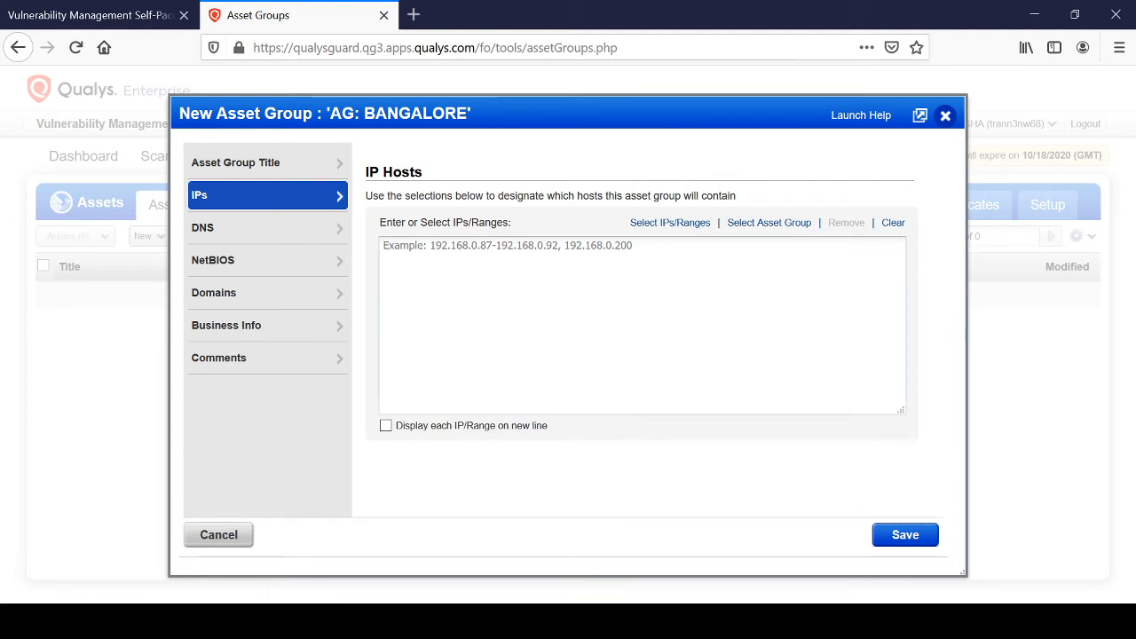
left_click(385, 246)
type("64.41.200.243-64.41.200.250")
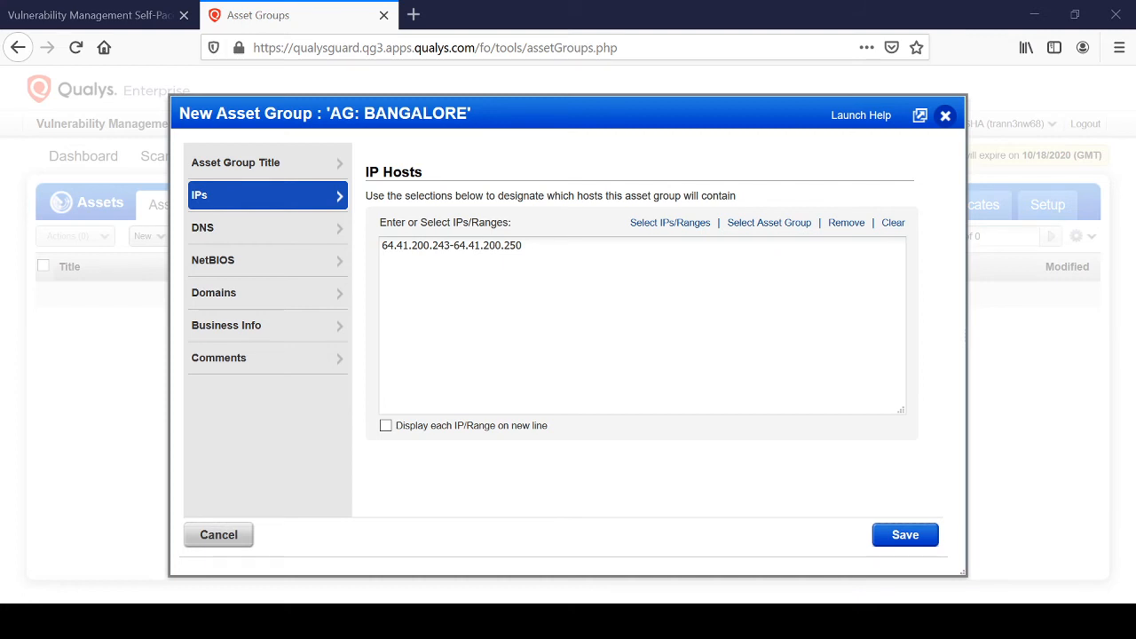
Review the group's DNS, NetBIOS and domain settings, then set its business impact to Medium and save it
left_click(213, 228)
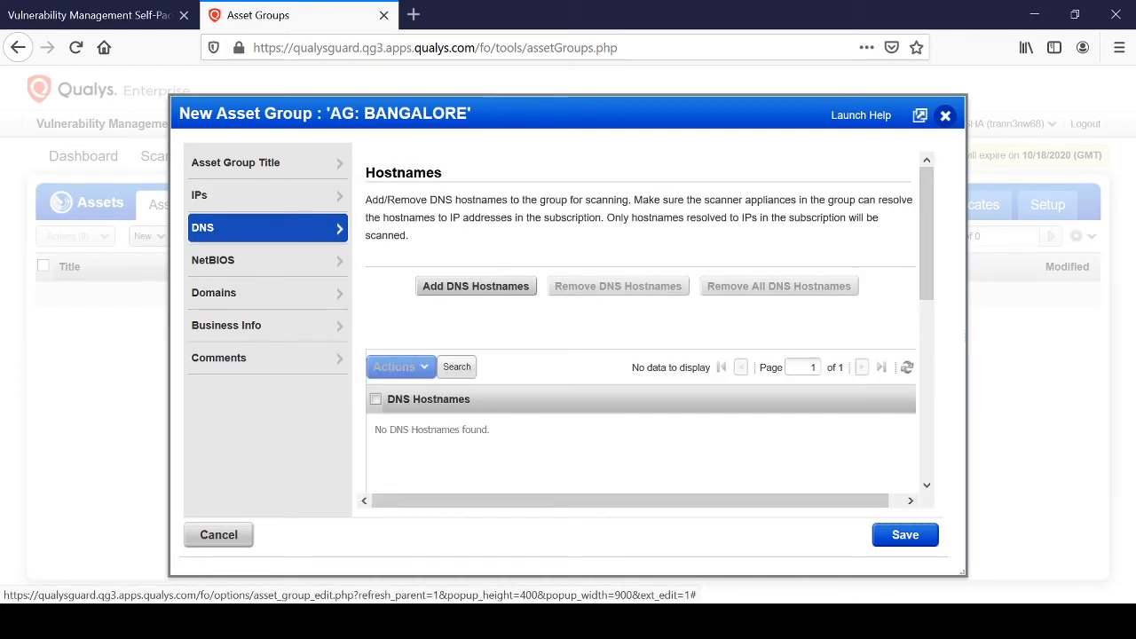
left_click(213, 261)
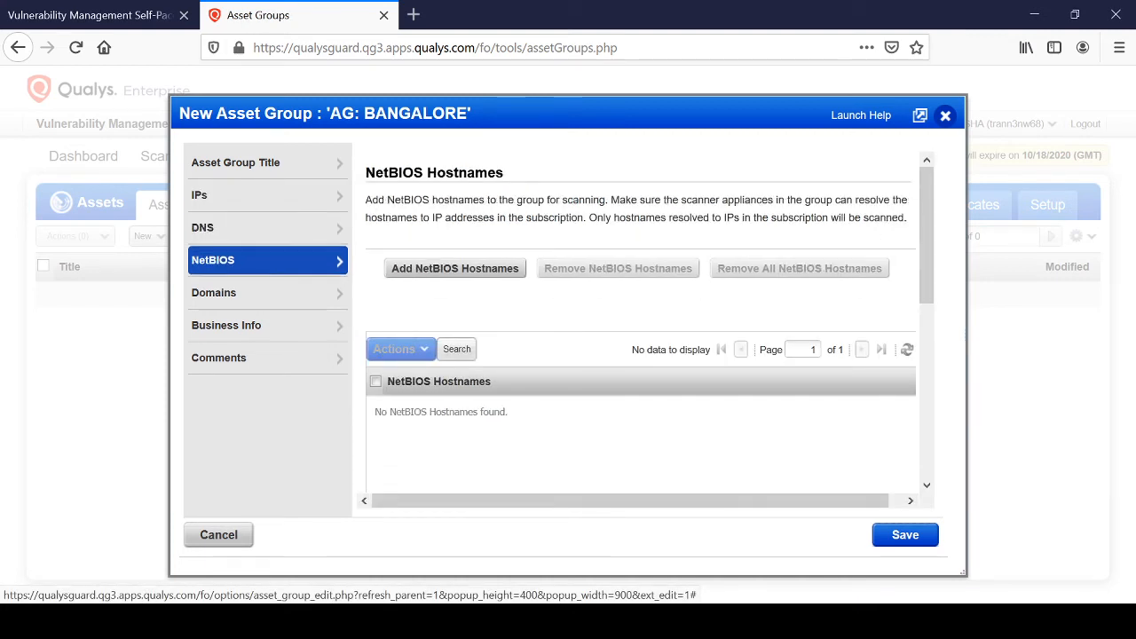
left_click(213, 293)
left_click(225, 325)
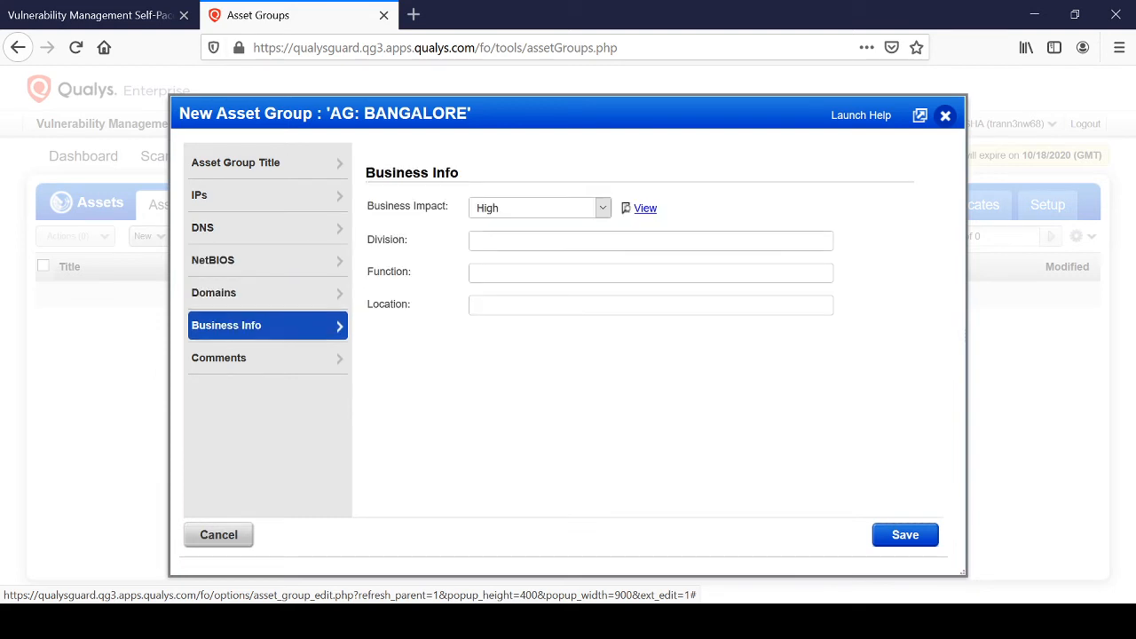
key("Down")
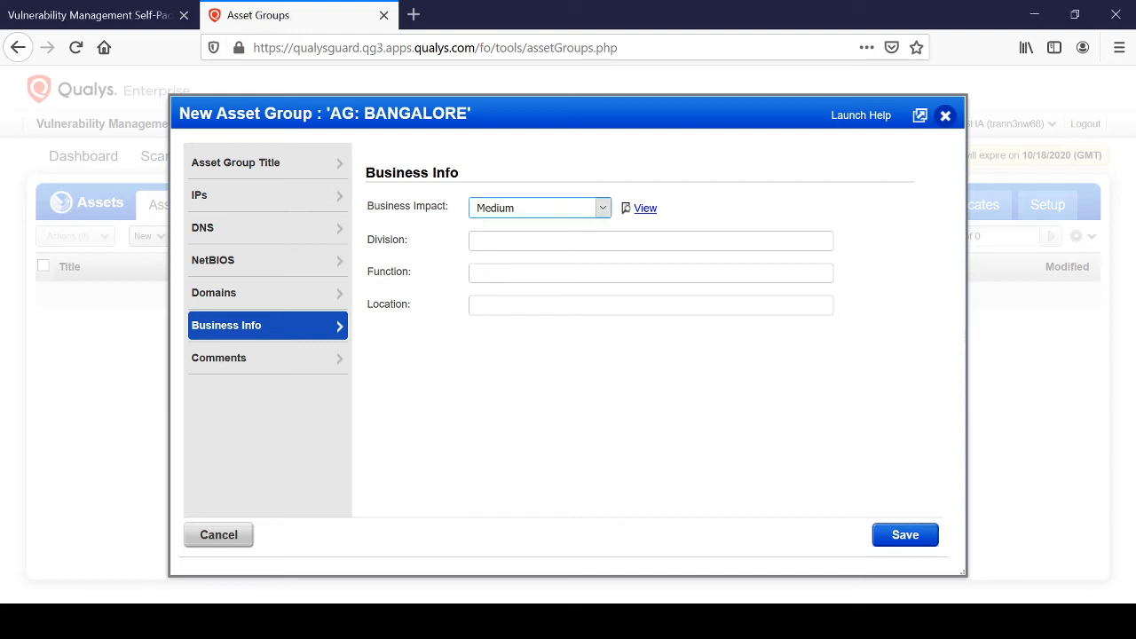
left_click(906, 535)
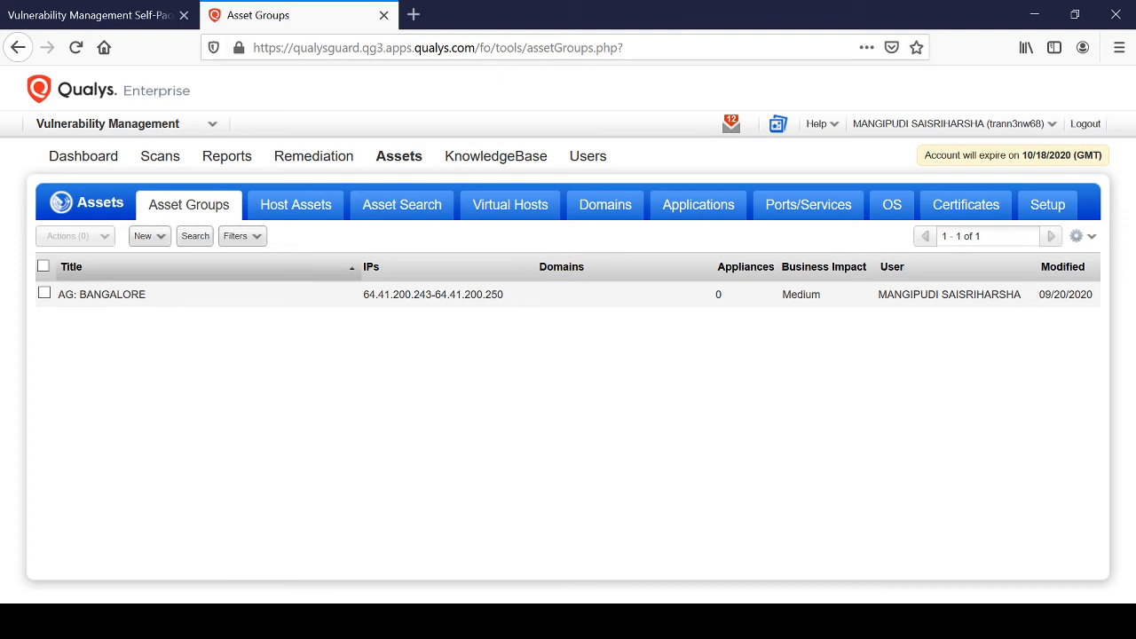
Switch to the AssetView module and open its list of assets
left_click(212, 124)
scroll(177, 368, "down", 2)
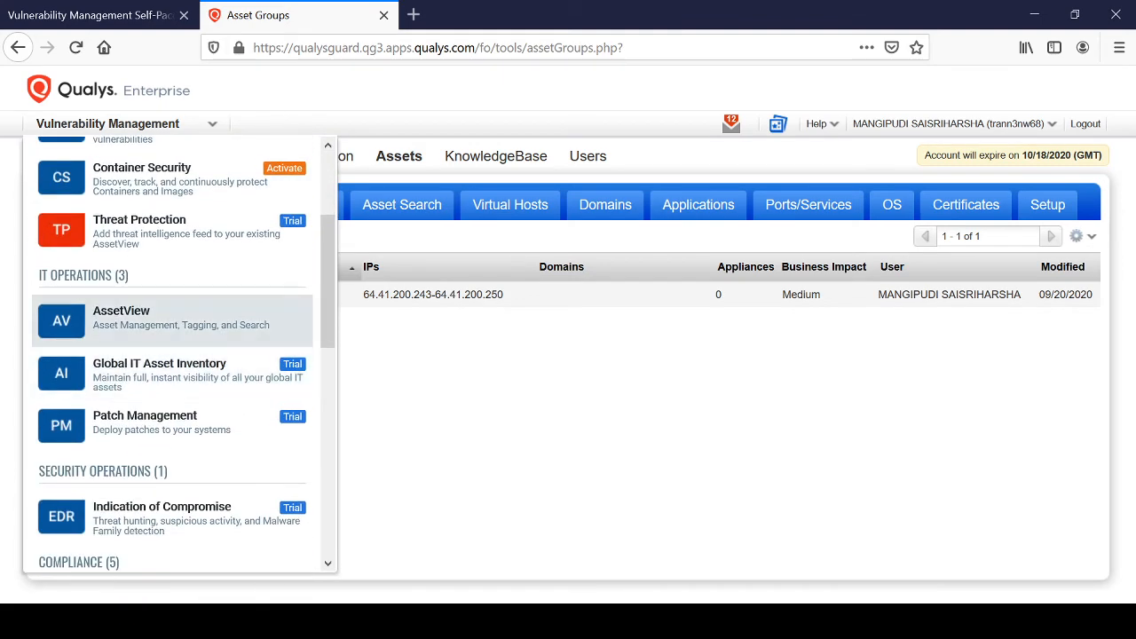
left_click(178, 318)
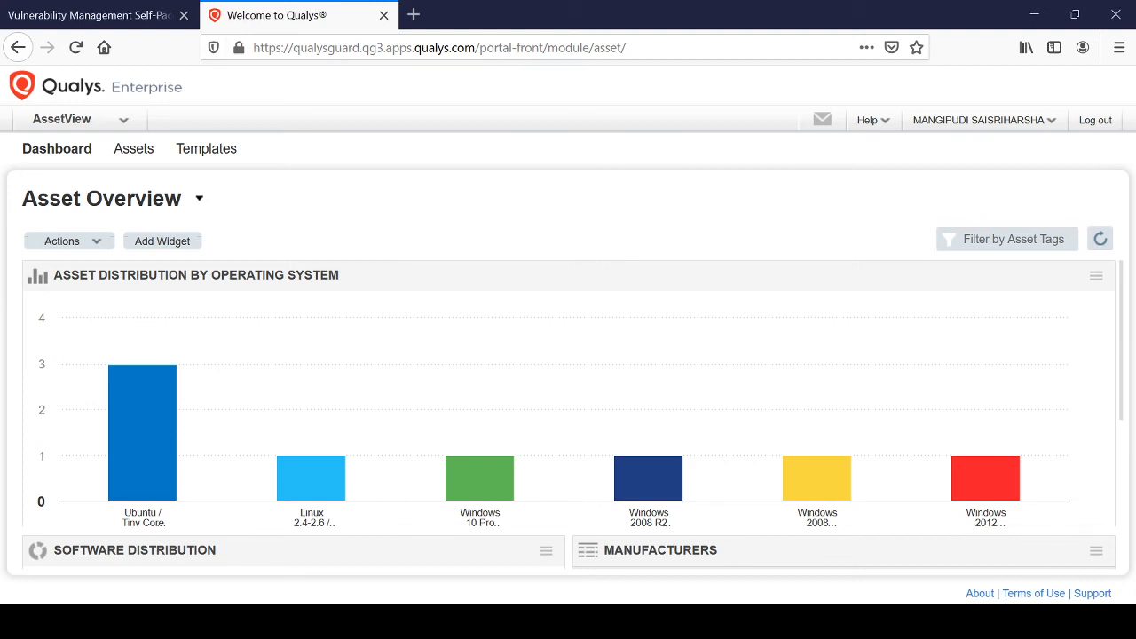
left_click(133, 149)
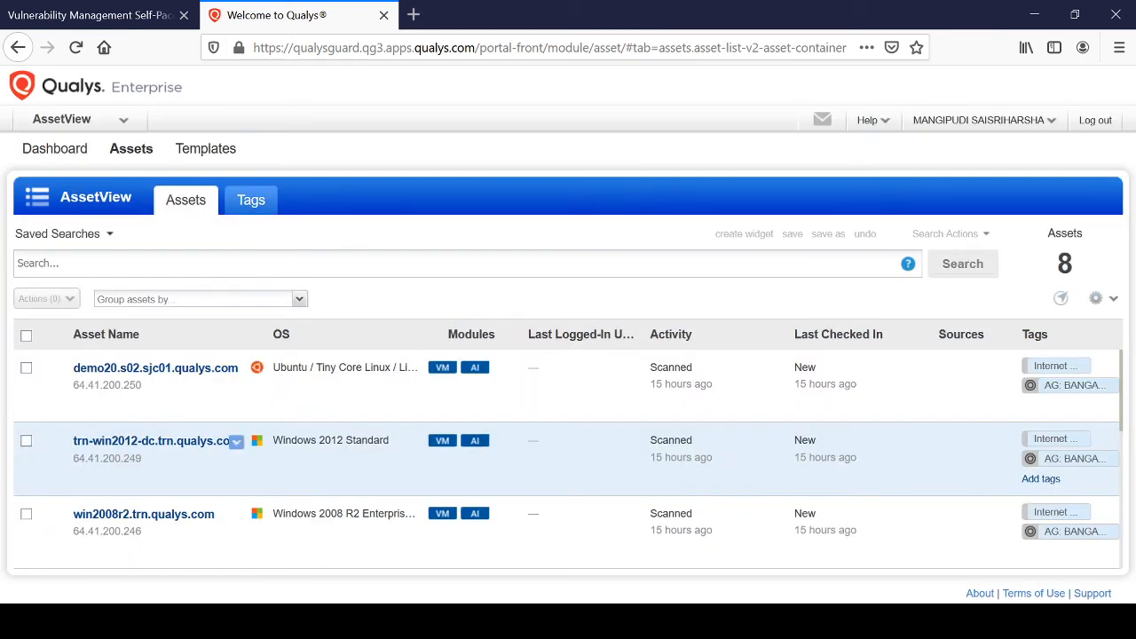
View the asset details of trn-win2012-dc.trn.qualys.com, check its assigned tags, and close the details
left_click(235, 441)
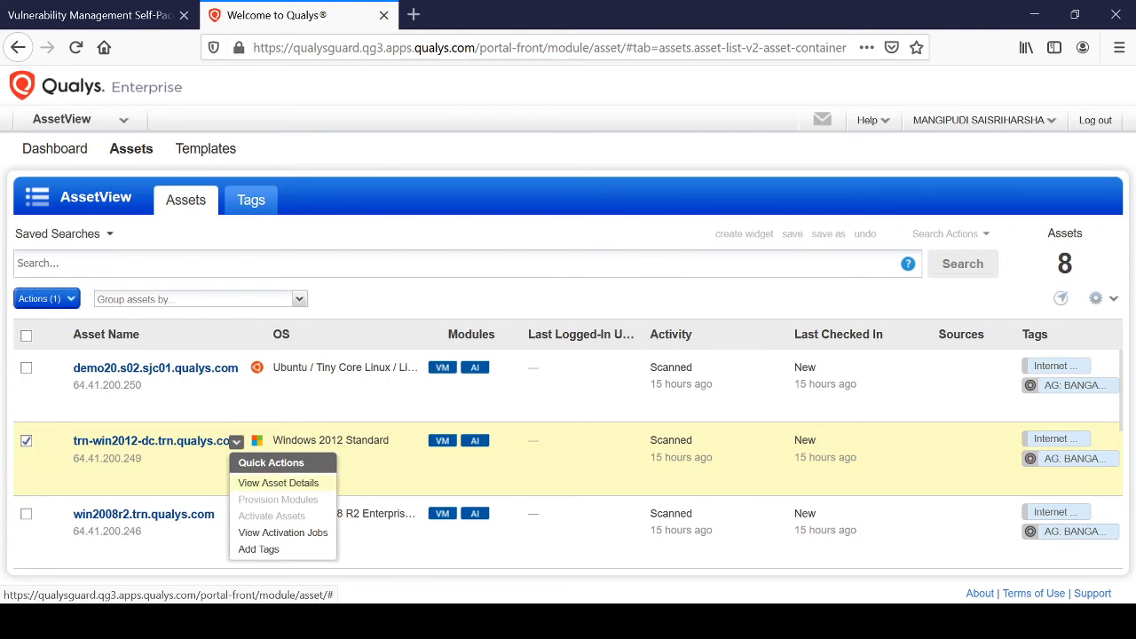
left_click(278, 483)
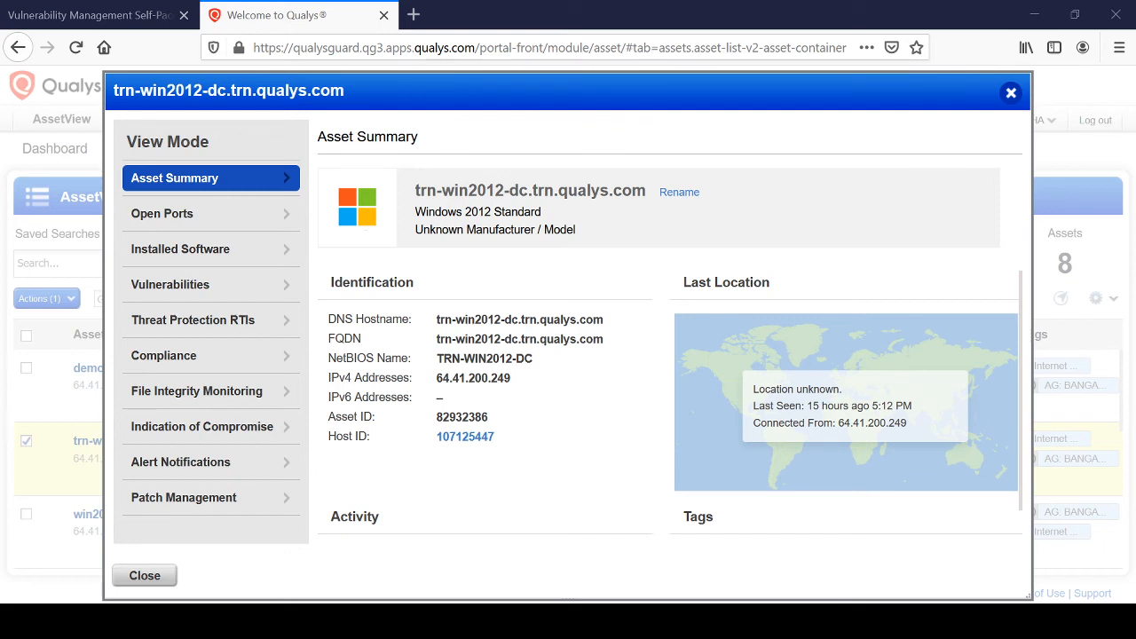
scroll(668, 408, "down", 1)
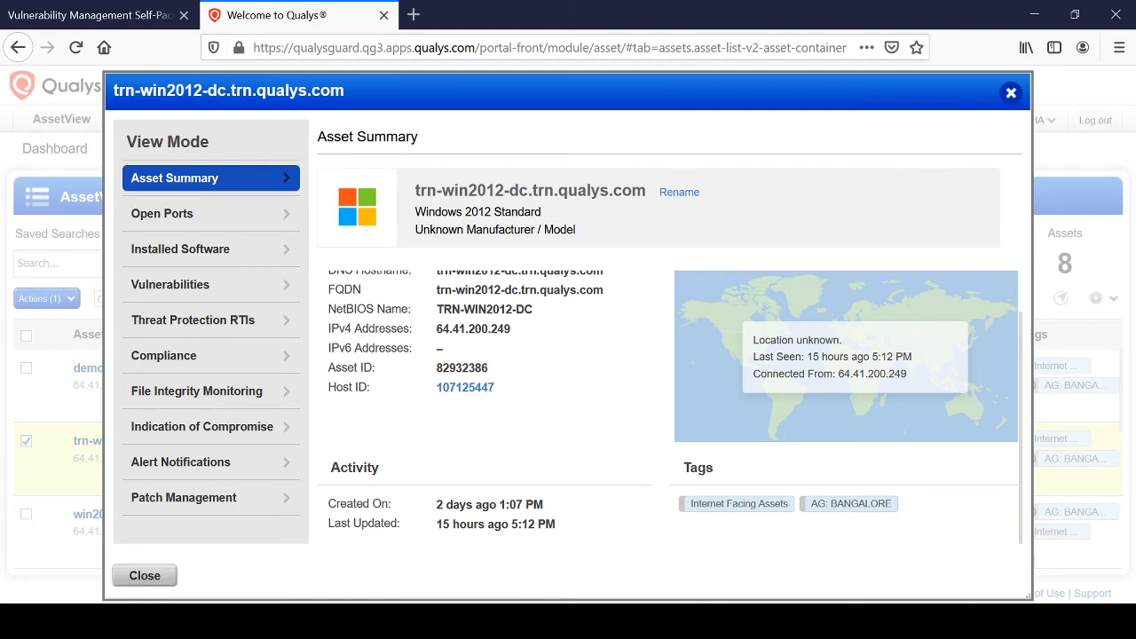
left_click(144, 575)
Open the AssetView tag list and expand the Asset Groups, Business Units, Cloud Agent and Internet Facing Assets tags
left_click(251, 201)
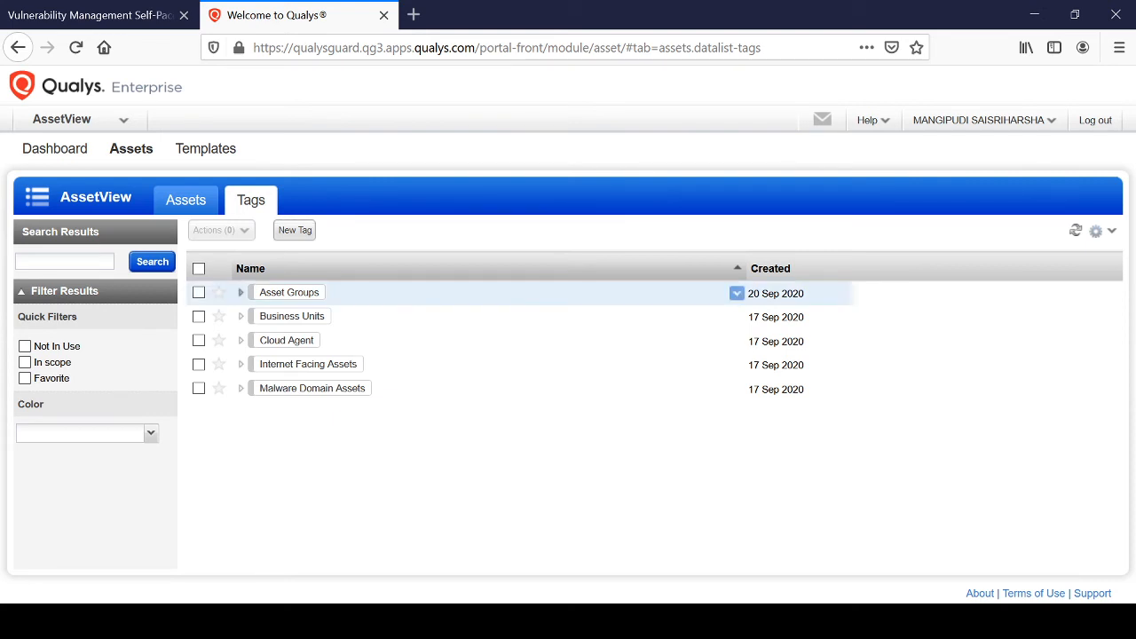
left_click(241, 292)
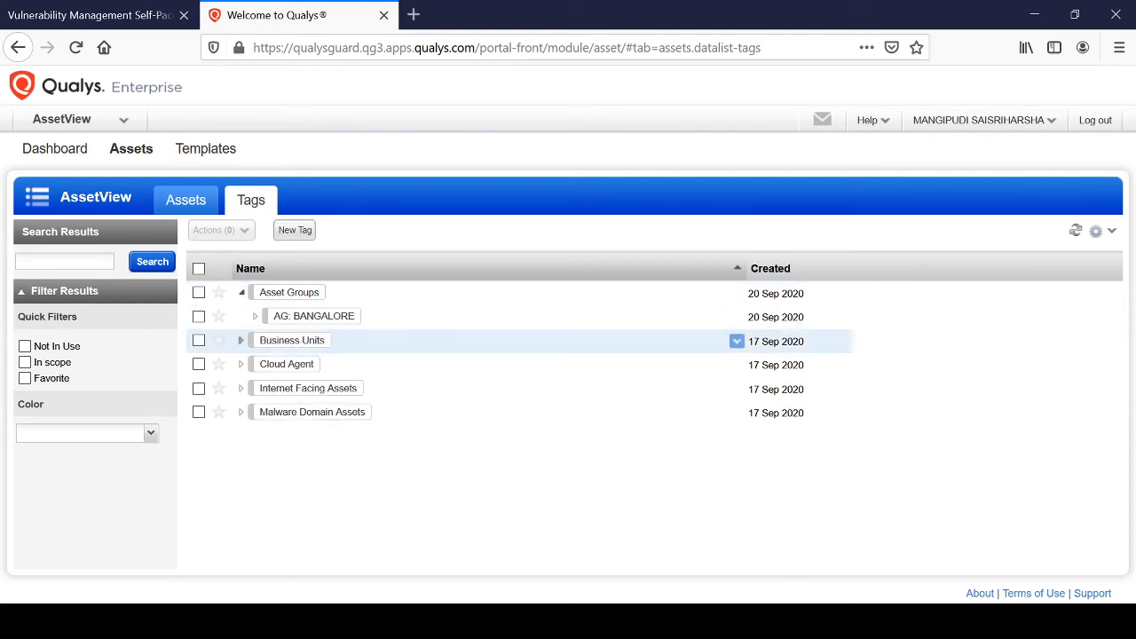
left_click(240, 340)
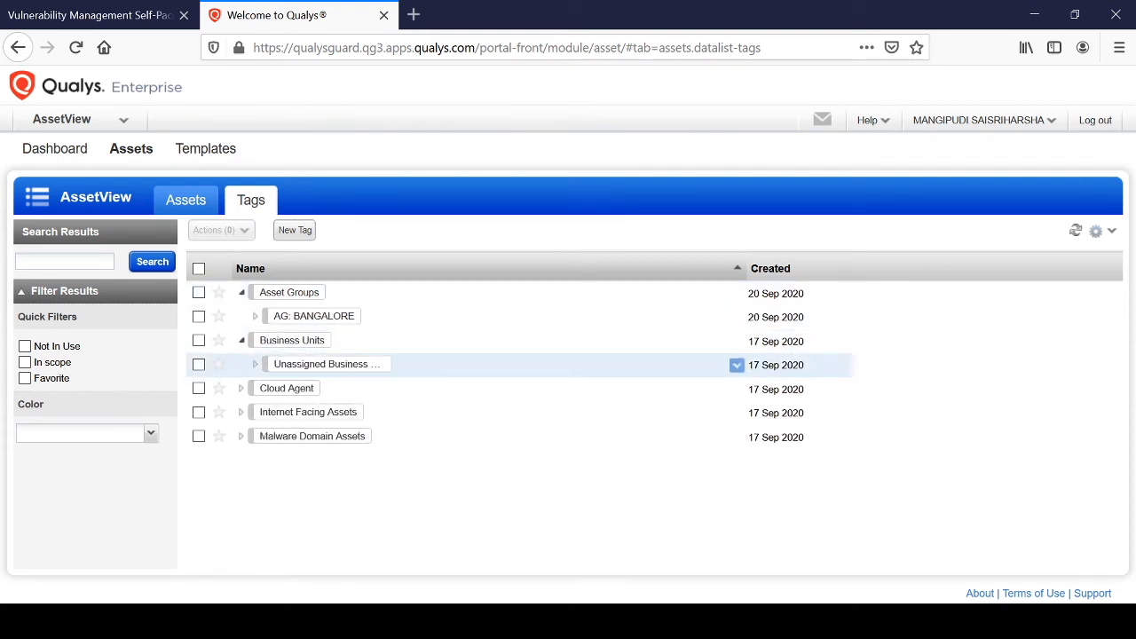
left_click(240, 388)
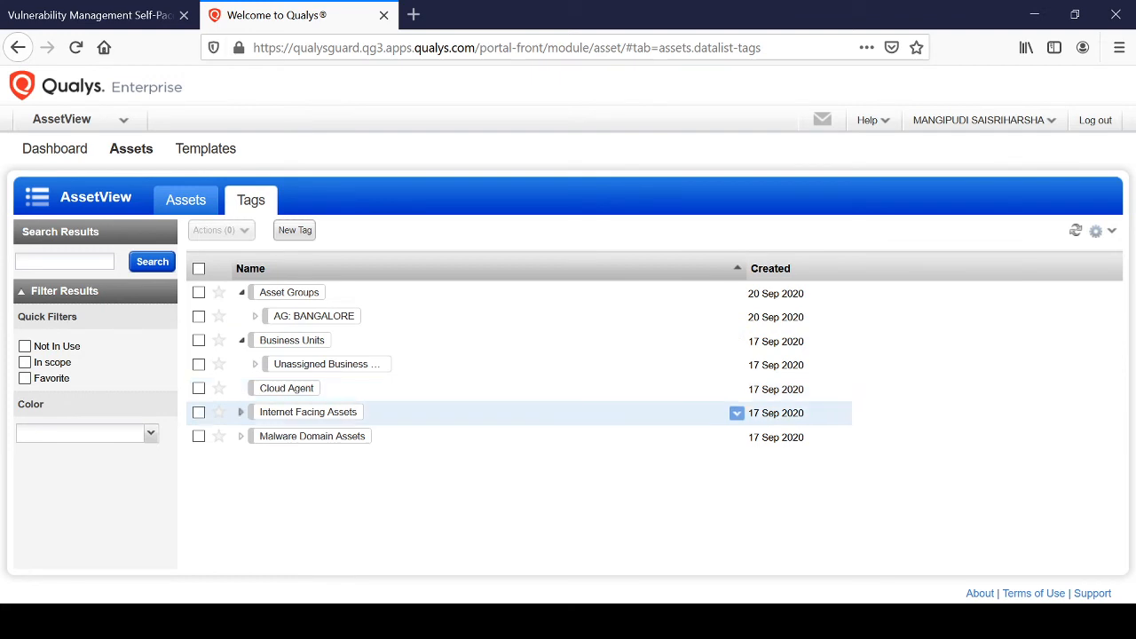
left_click(241, 412)
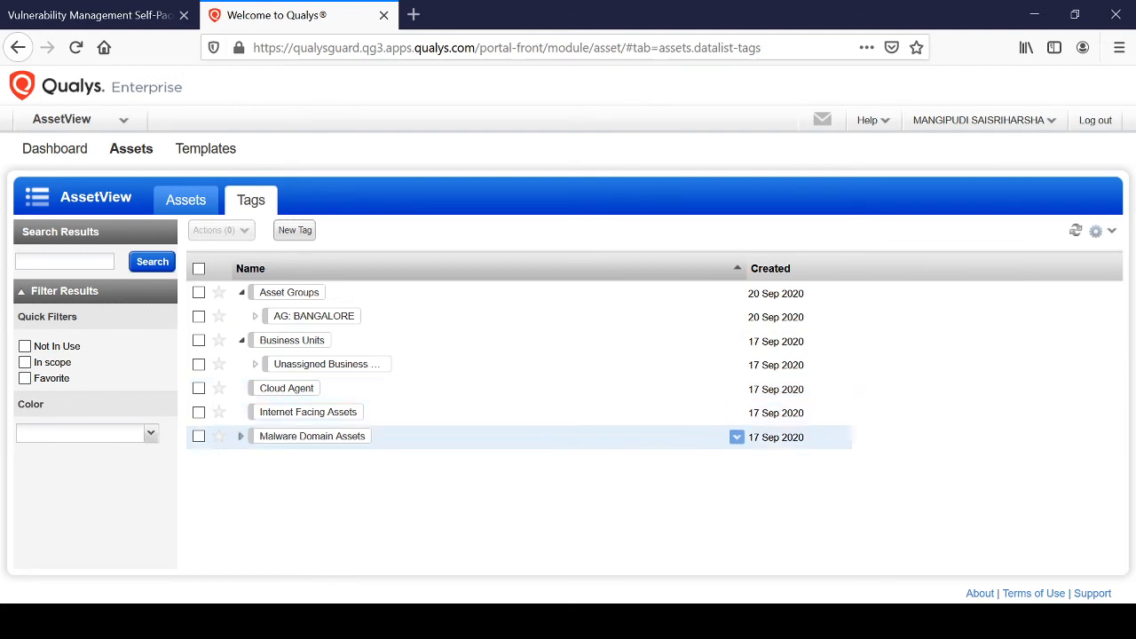
Start a new root tag named "Operating system" and set its color to red
left_click(241, 436)
left_click(295, 230)
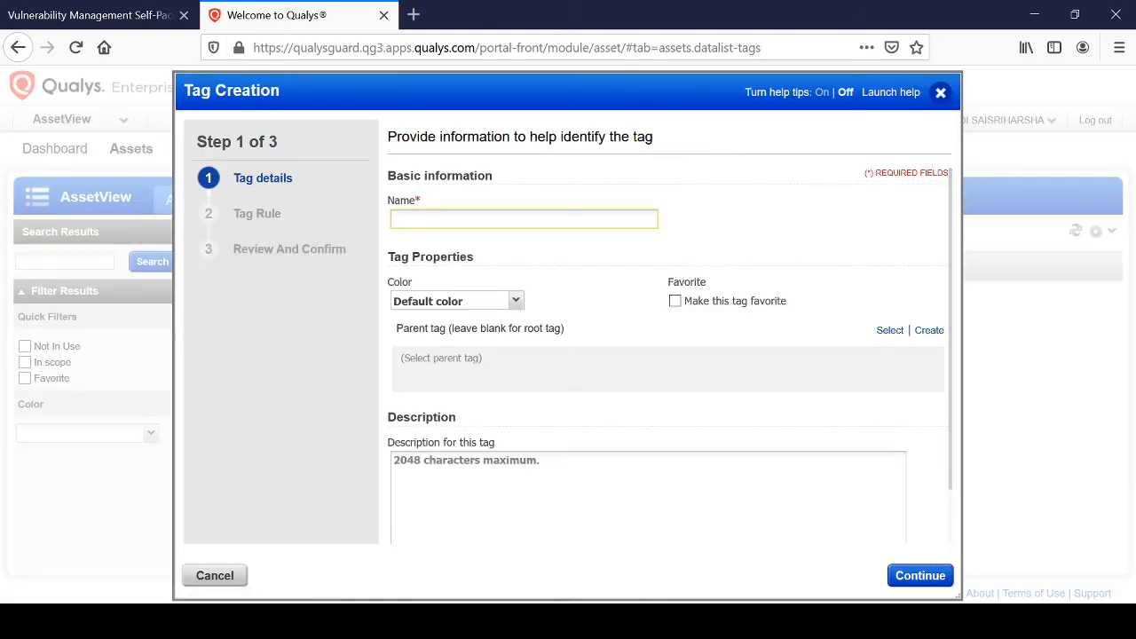
key("alt+Tab")
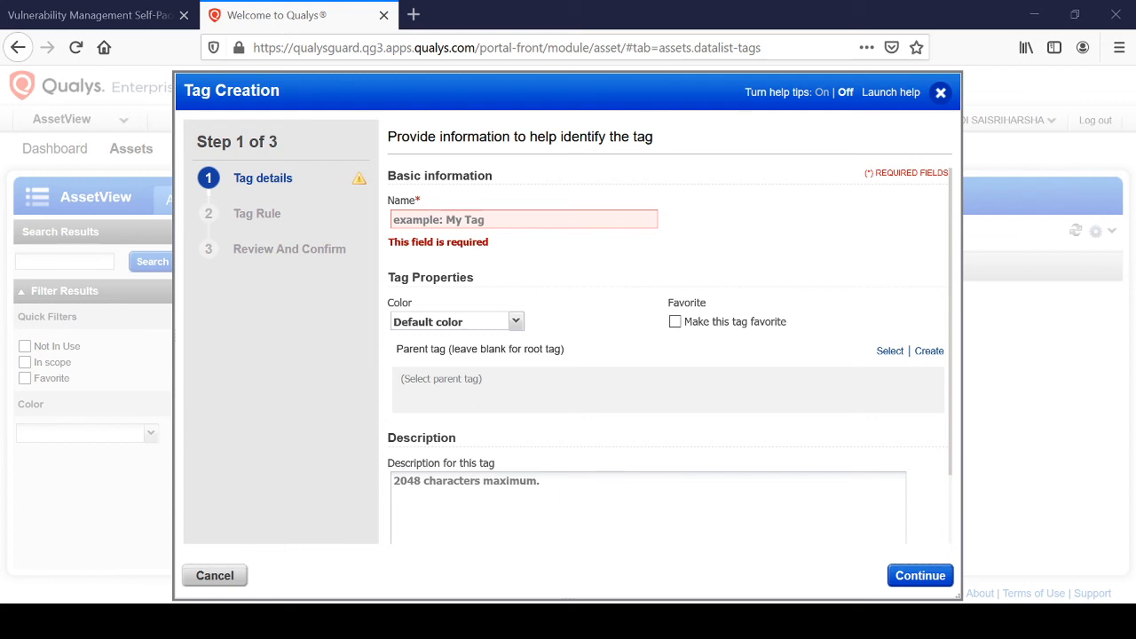
left_click(524, 219)
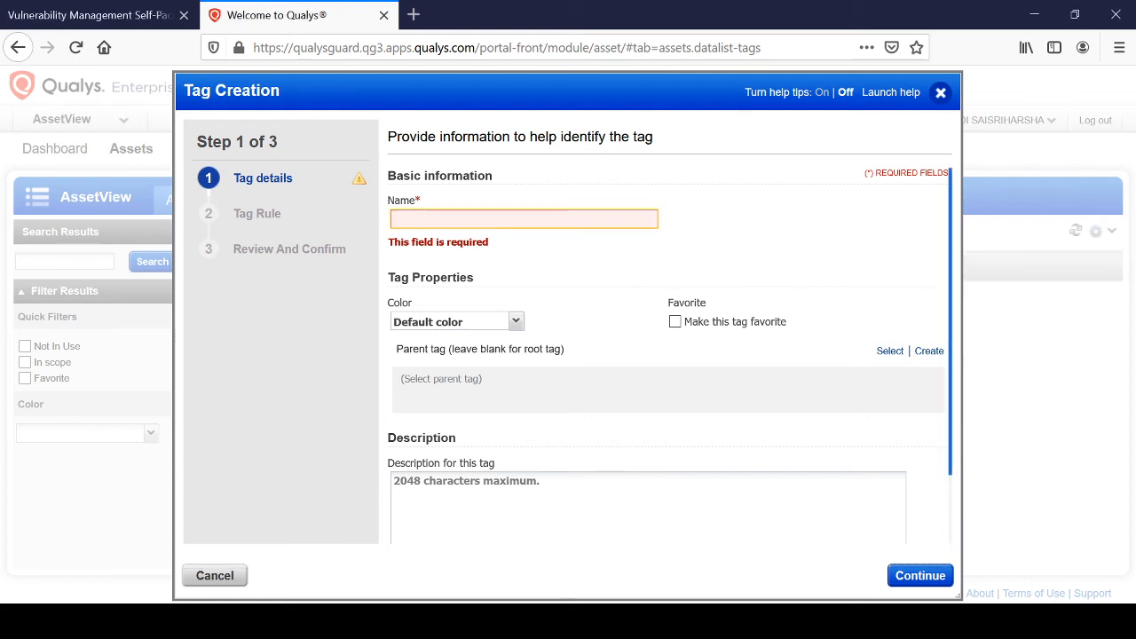
type("Operati")
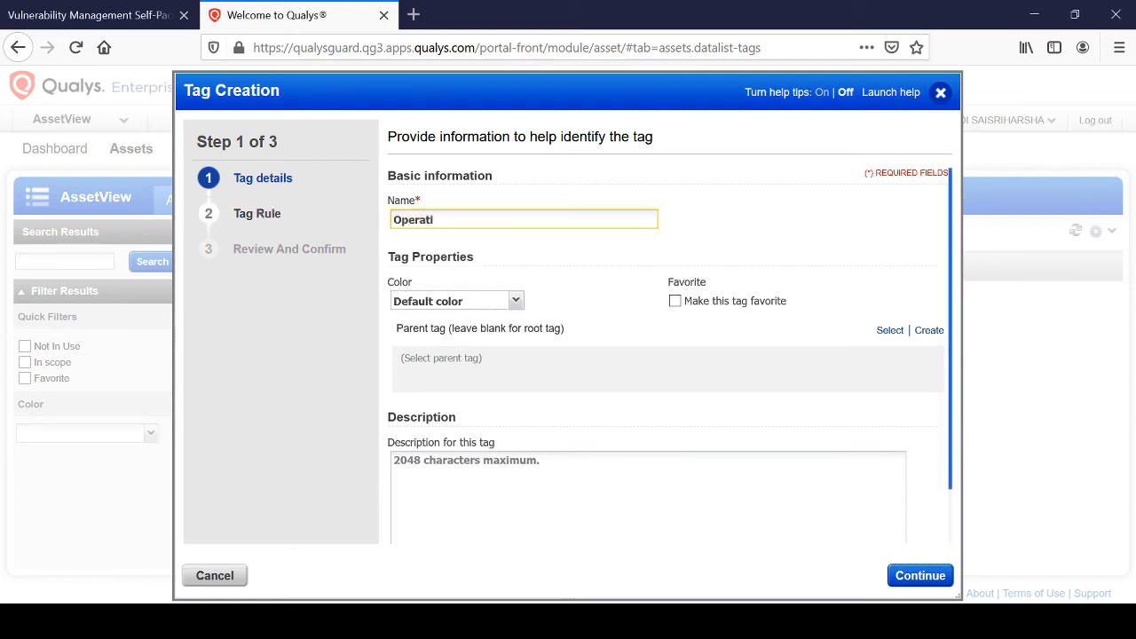
type("ng system")
left_click(920, 576)
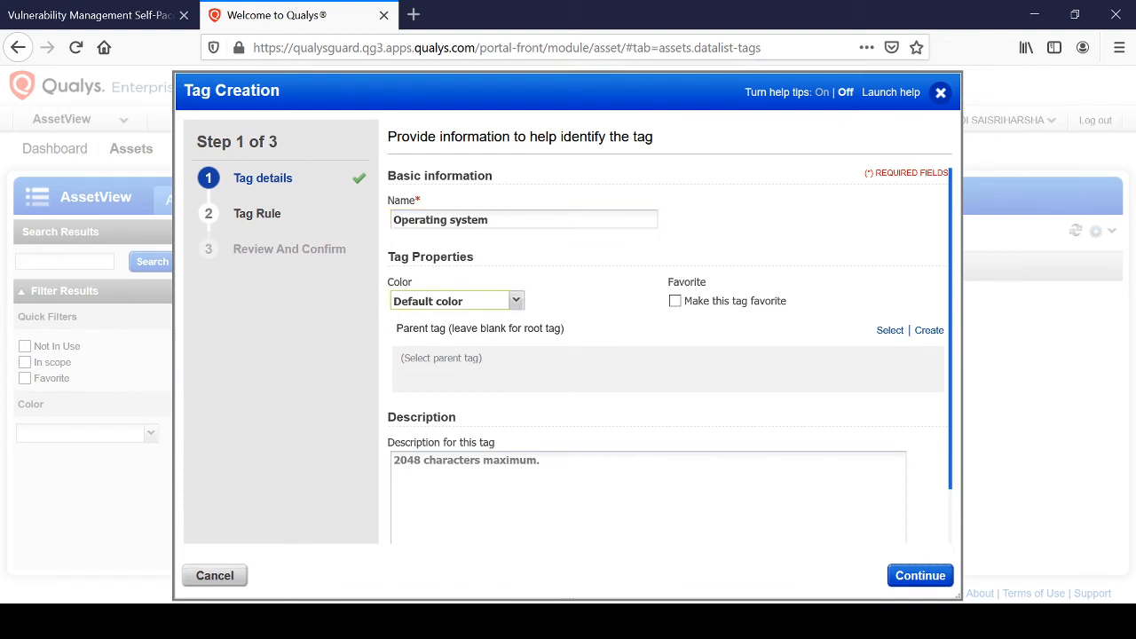
left_click(516, 301)
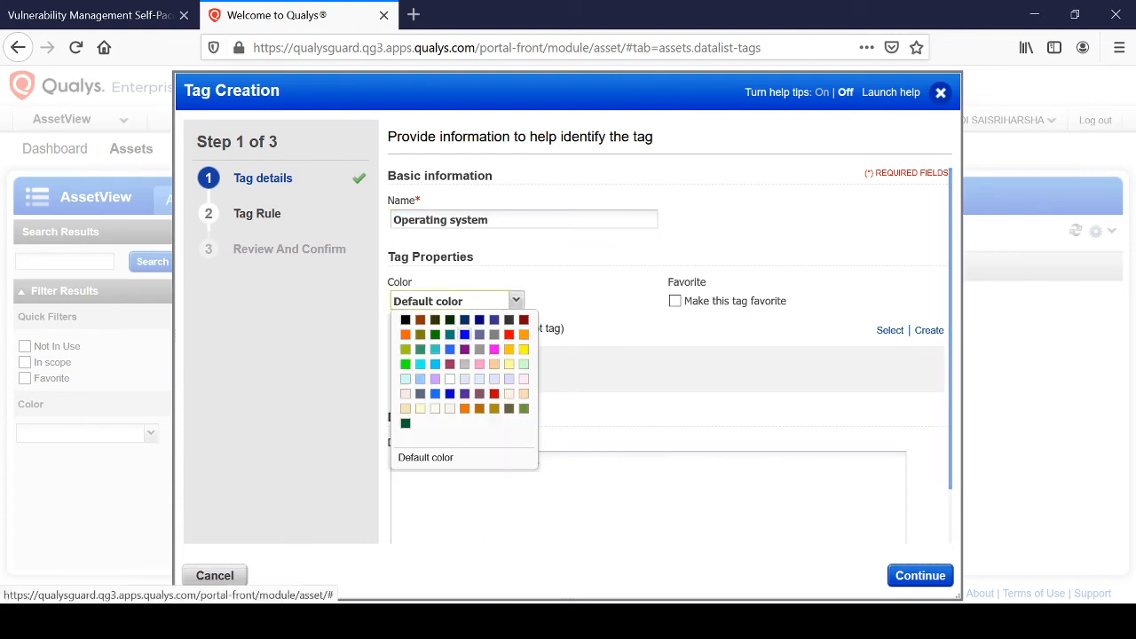
left_click(508, 334)
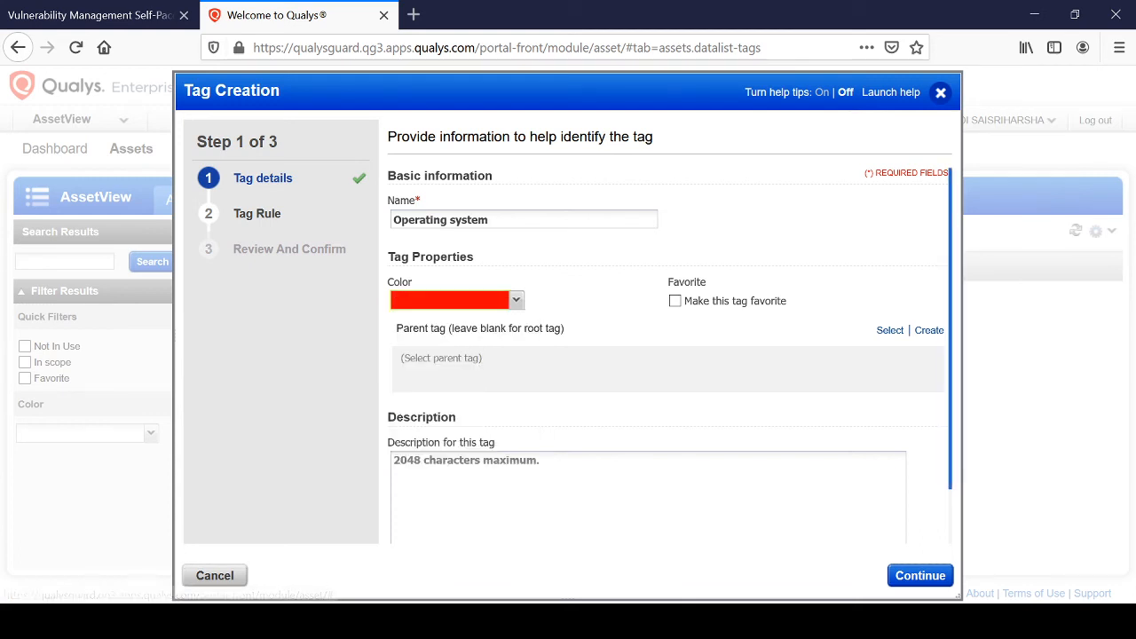
Enter the description "Parent tag for OS", keep No Dynamic Rule as the rule engine, and finish creating the tag
scroll(666, 355, "down", 1)
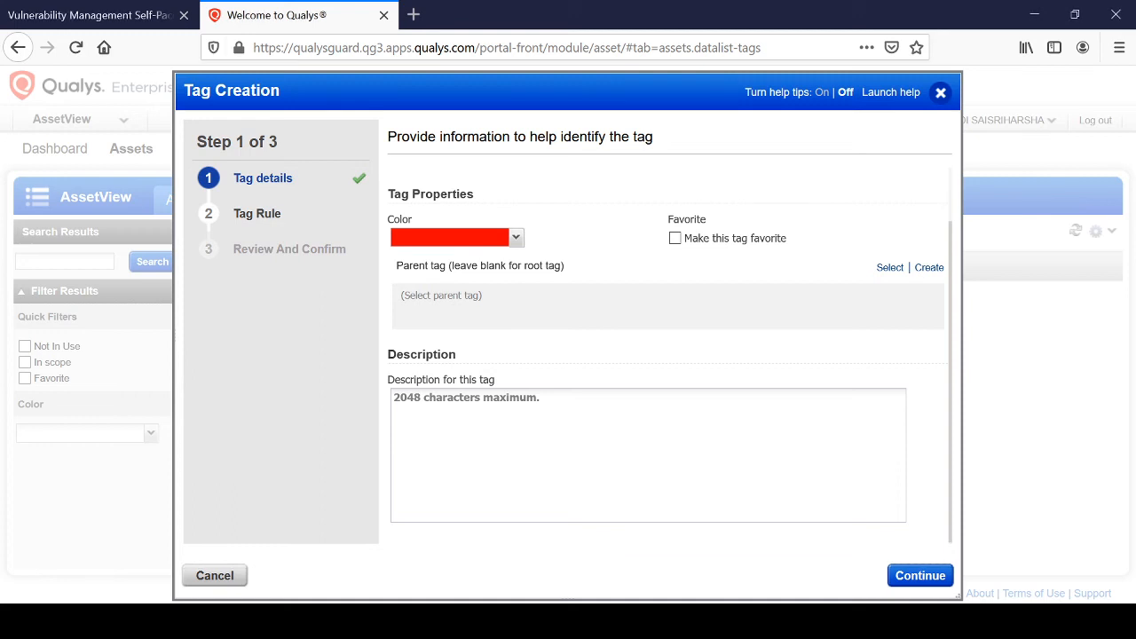
left_click(568, 435)
type("Par")
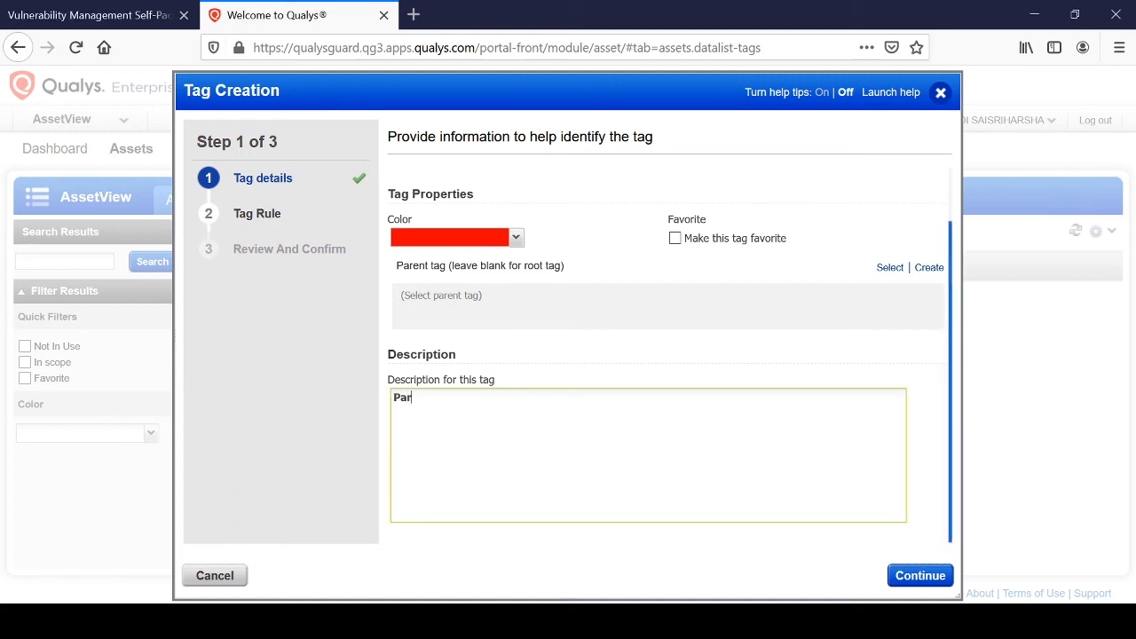
type("ent tag for OSE\\")
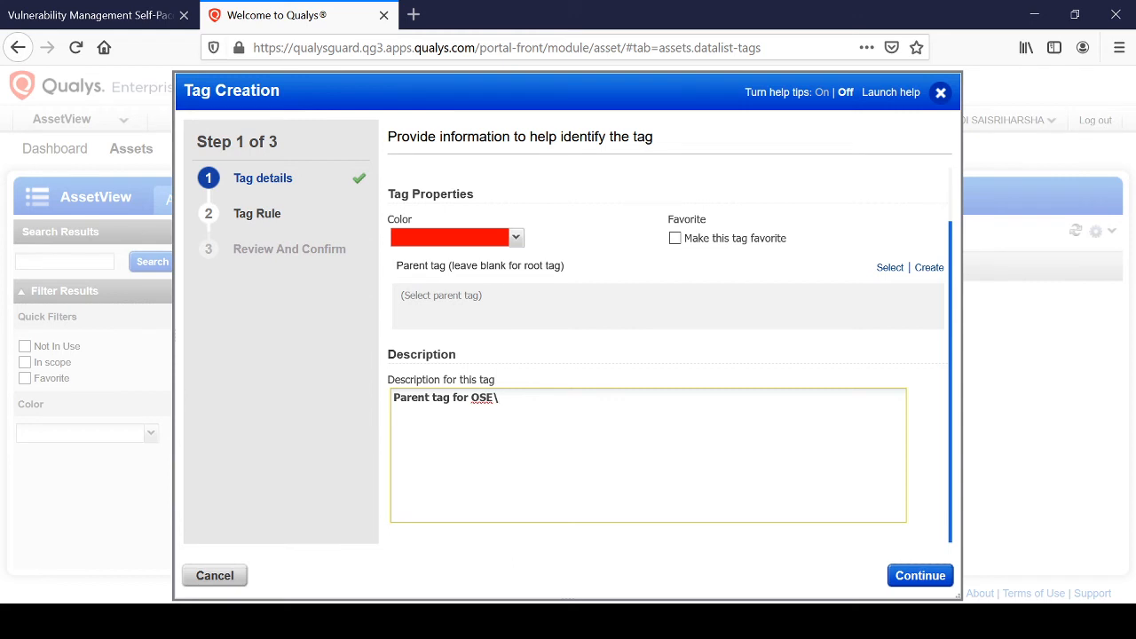
key("BackSpace")
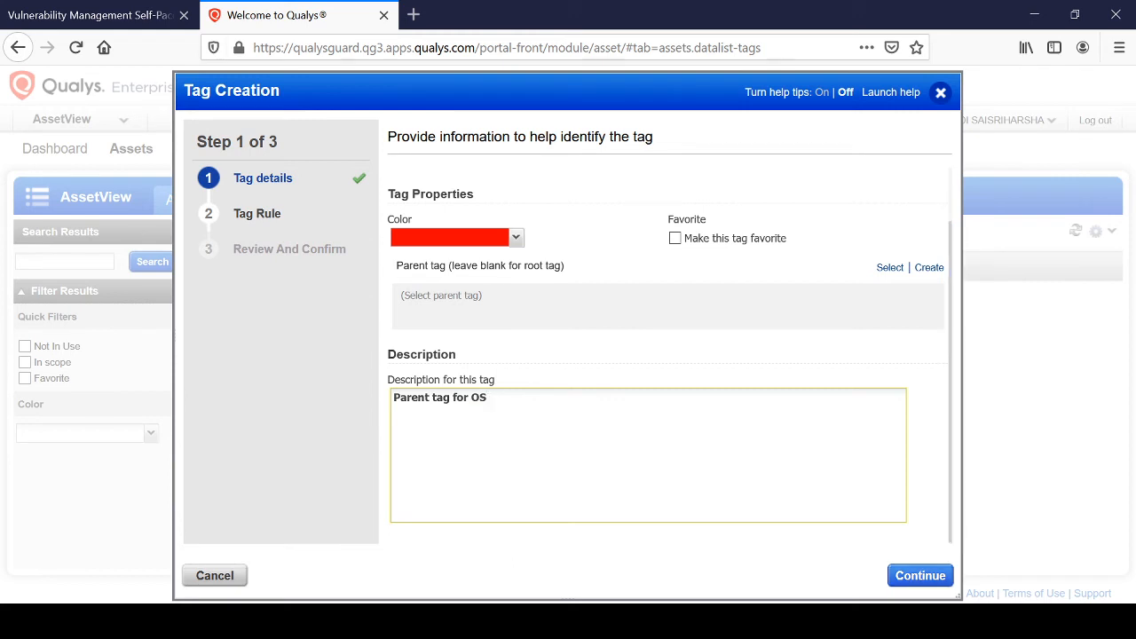
left_click(920, 576)
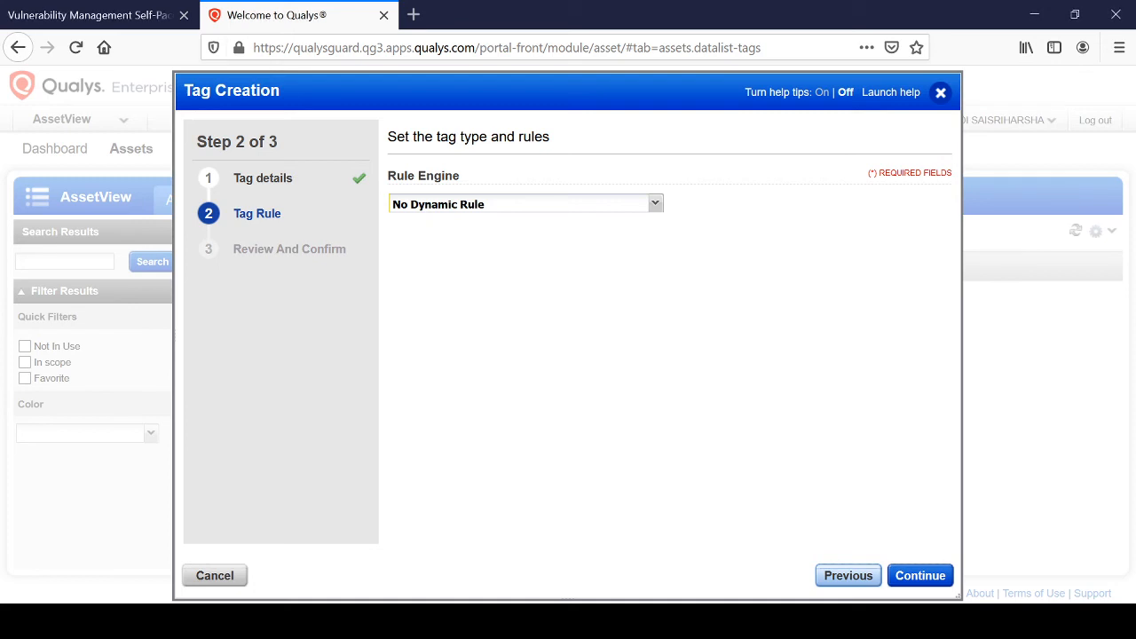
left_click(921, 575)
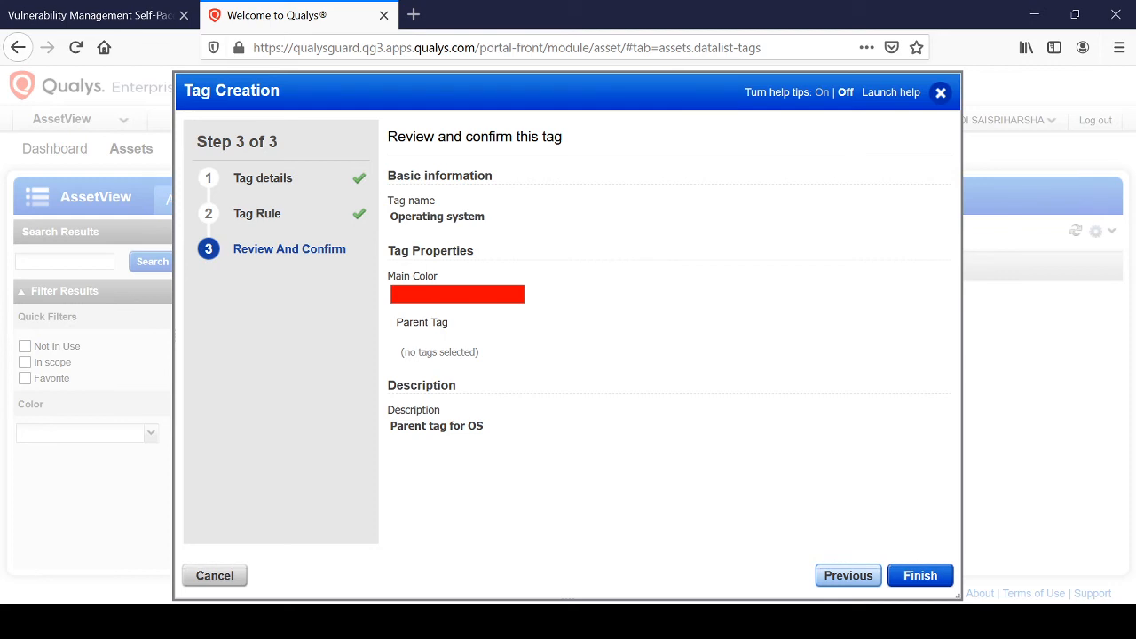
left_click(920, 575)
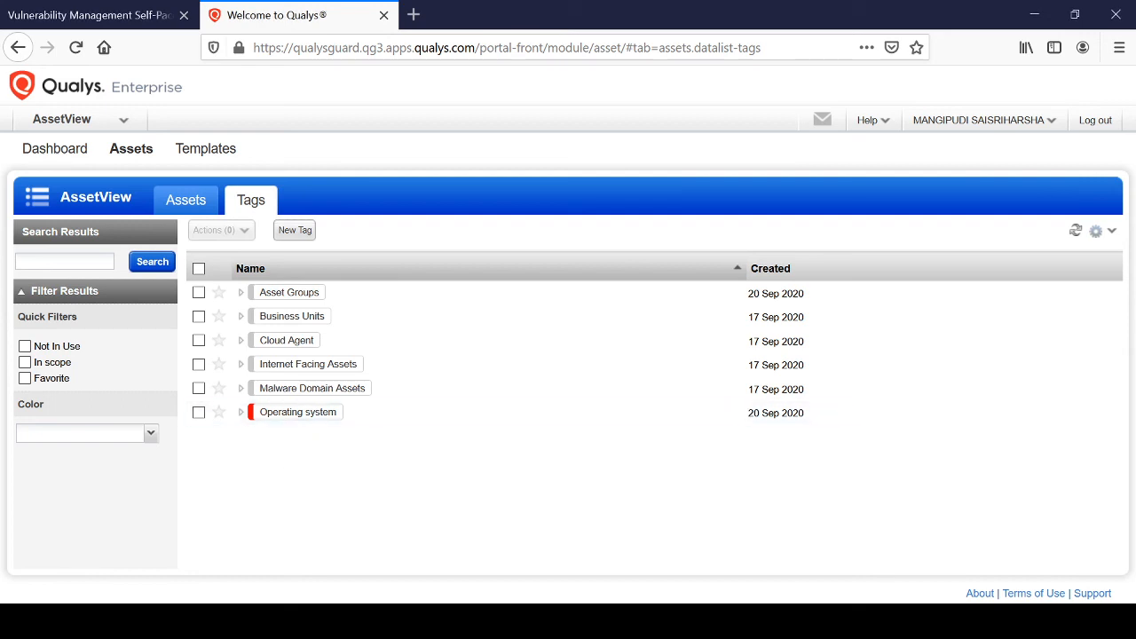
Start a child tag named "Windows hosts" under the Operating system tag
left_click(737, 413)
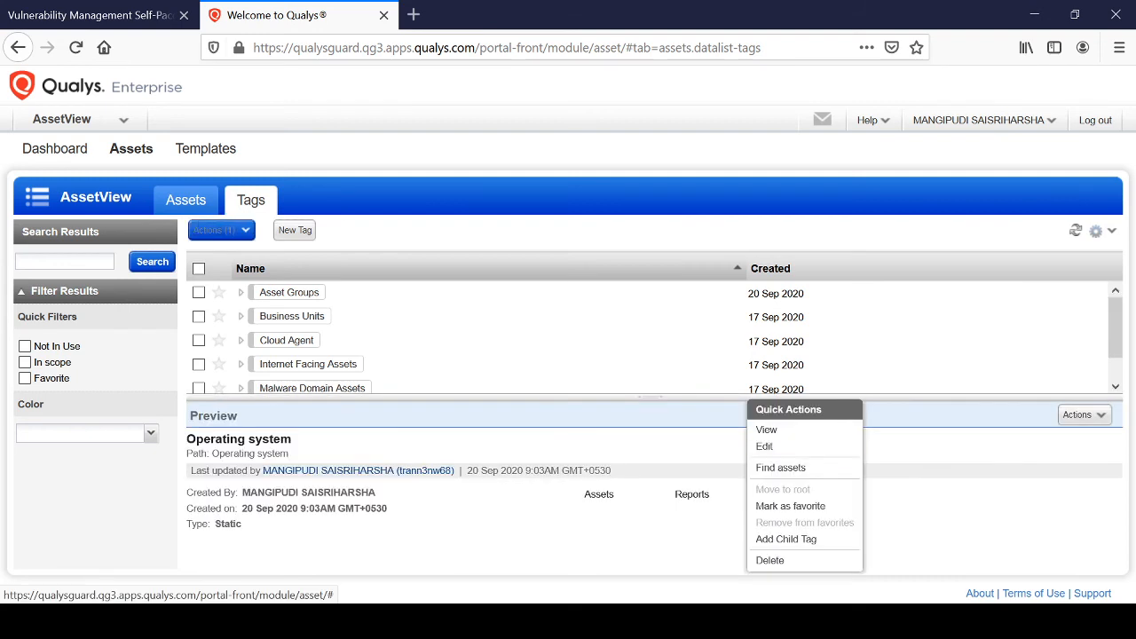
left_click(785, 539)
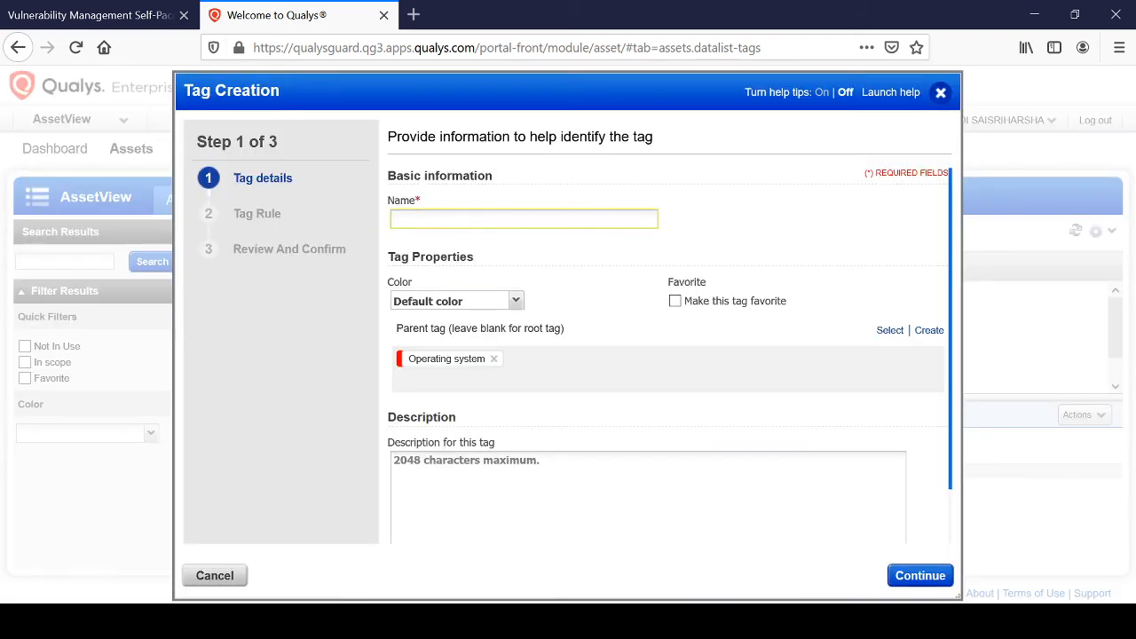
type("Wino")
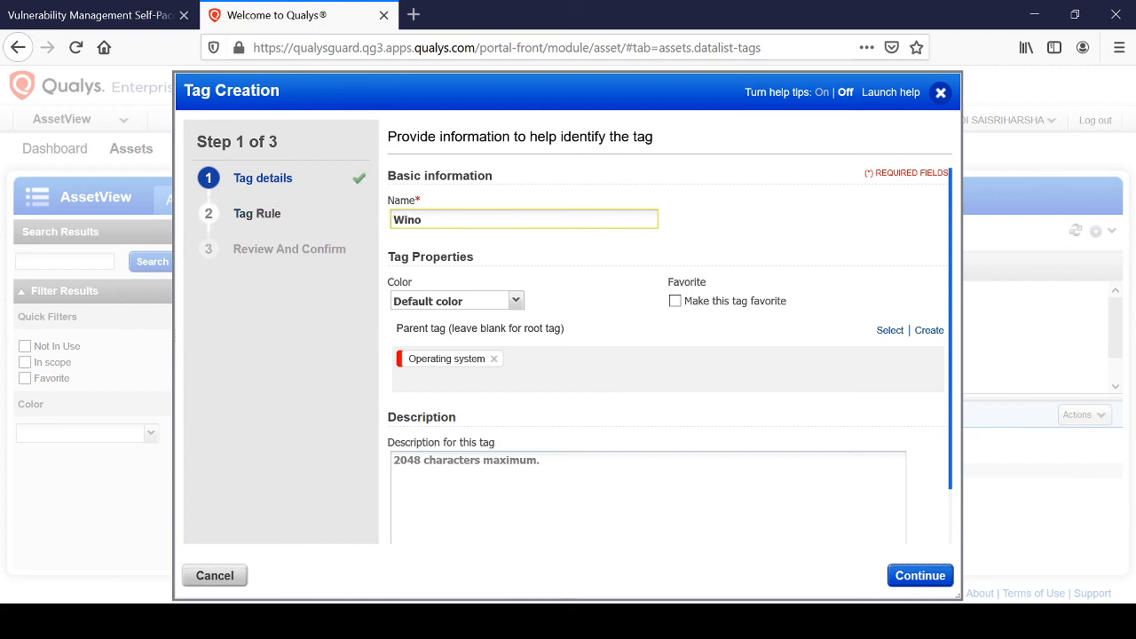
key("BackSpace")
type("dows hosts")
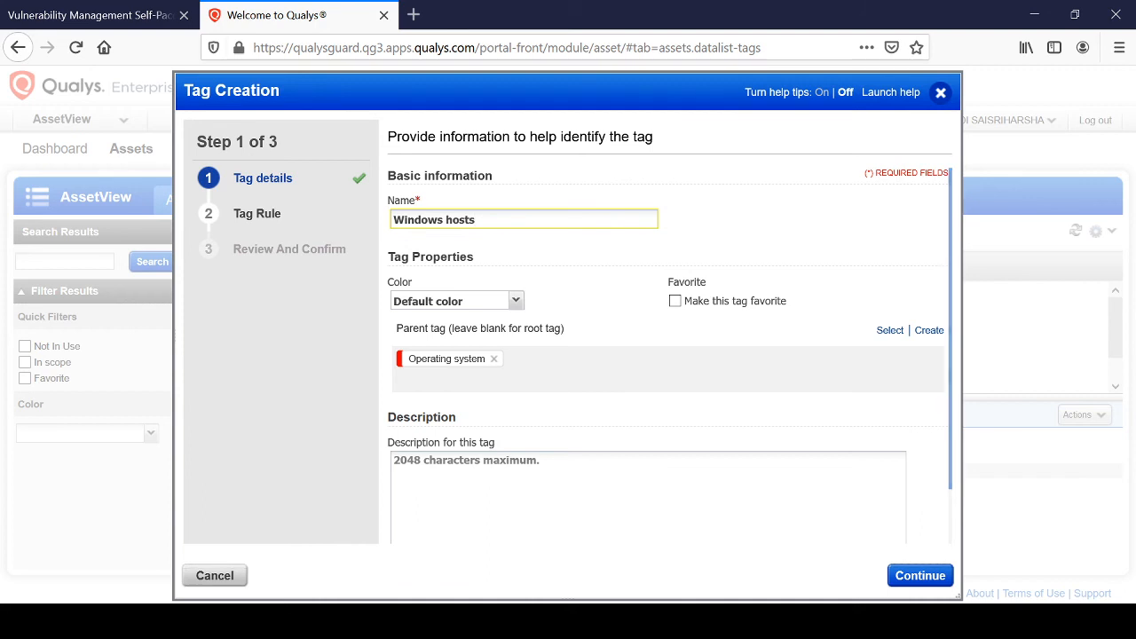
key("alt+Tab")
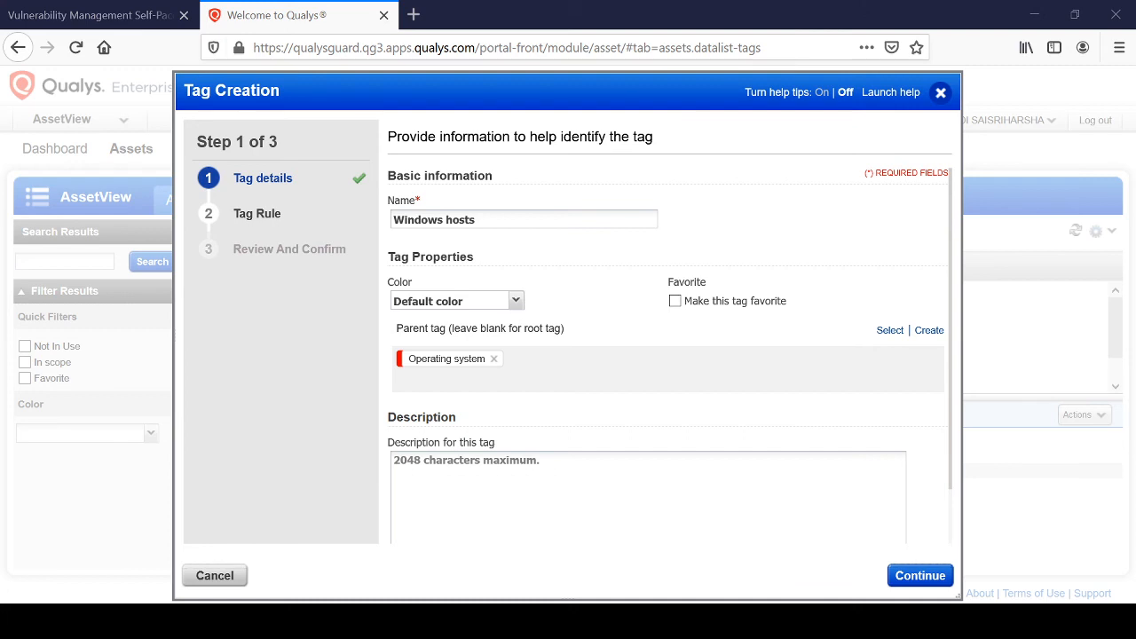
left_click(475, 219)
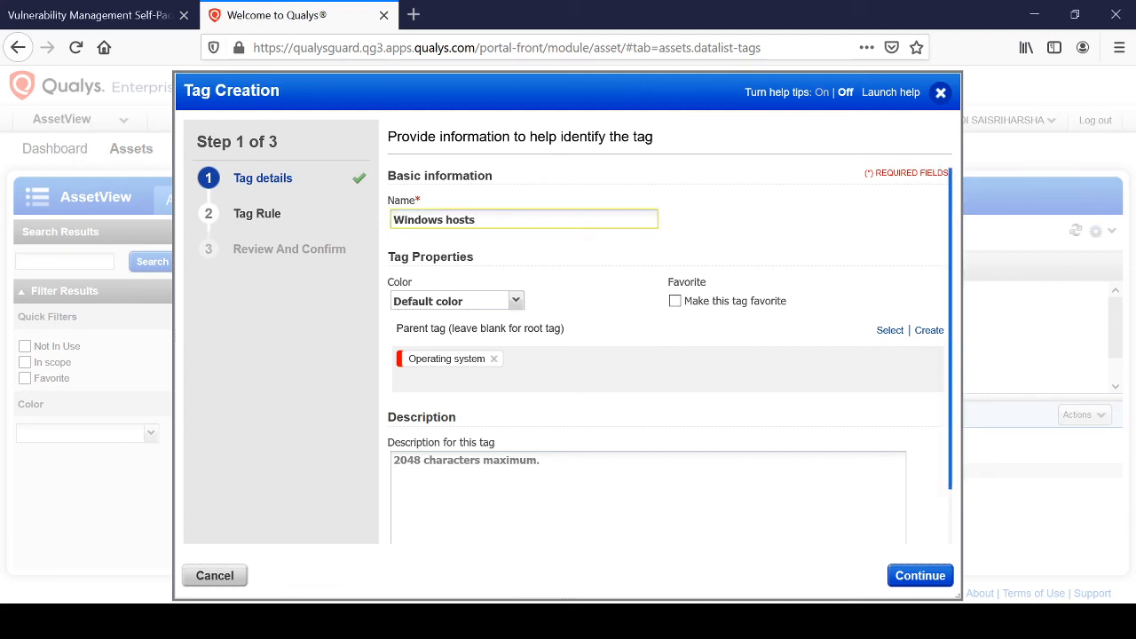
Set the Windows hosts tag's color to blue, describe it as "All windows hosts.", and continue to the tag rule
left_click(514, 301)
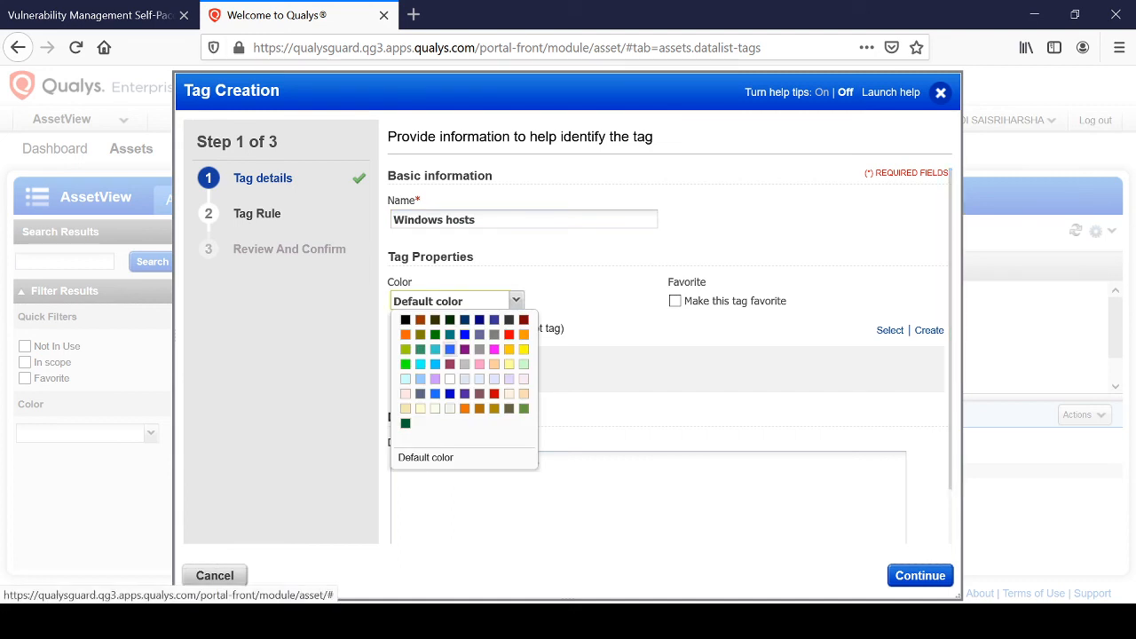
left_click(450, 350)
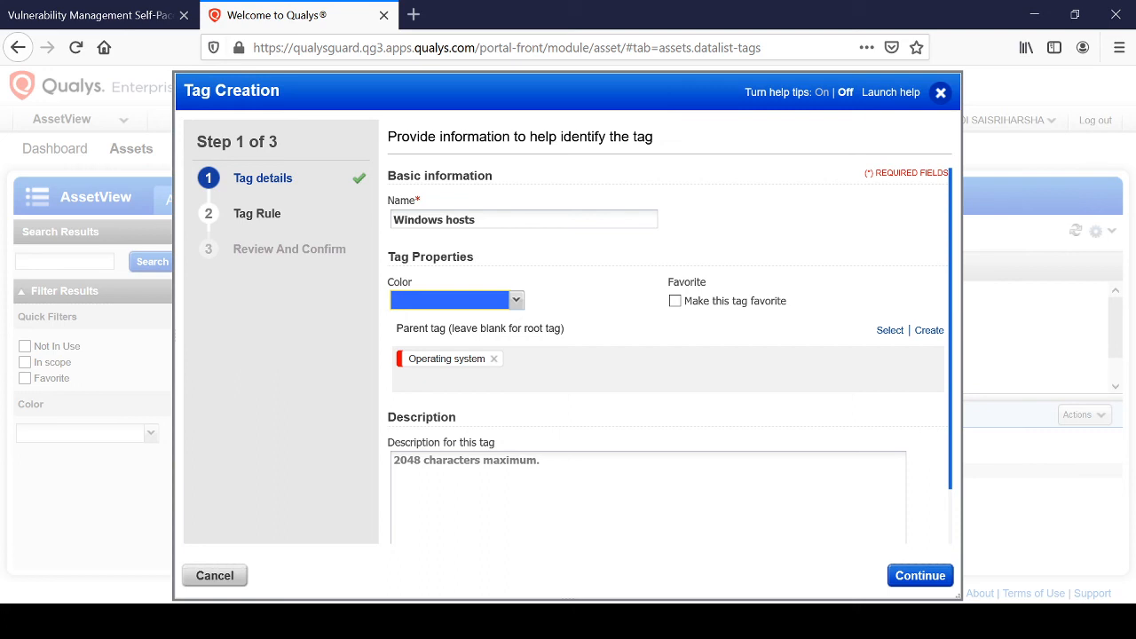
left_click(479, 479)
type("All w")
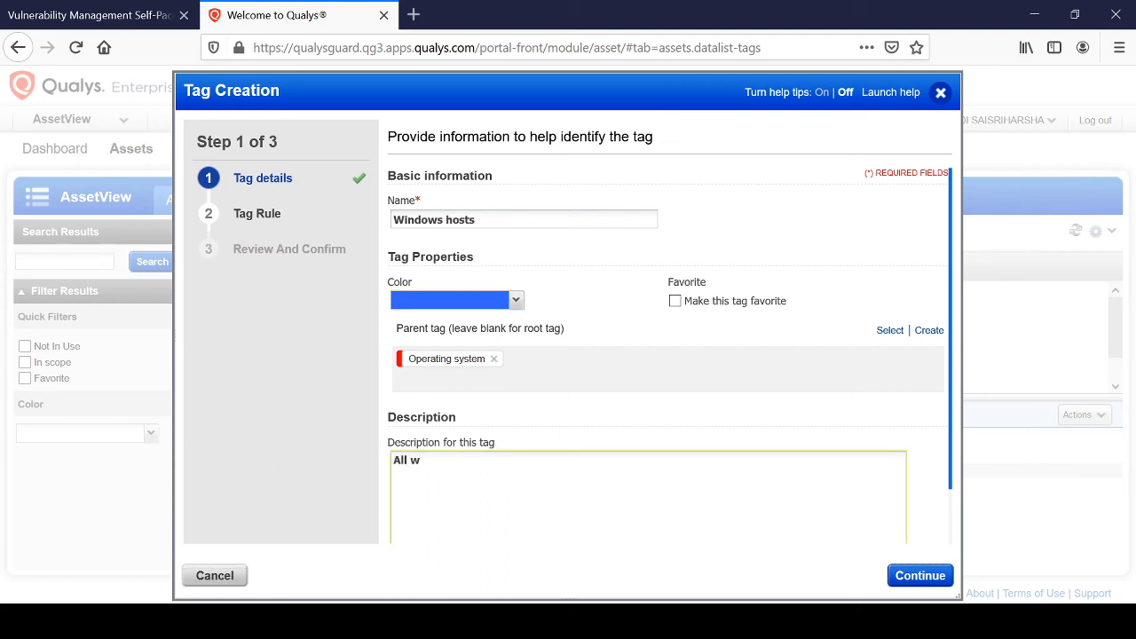
type("indows hosts.")
scroll(666, 355, "down", 2)
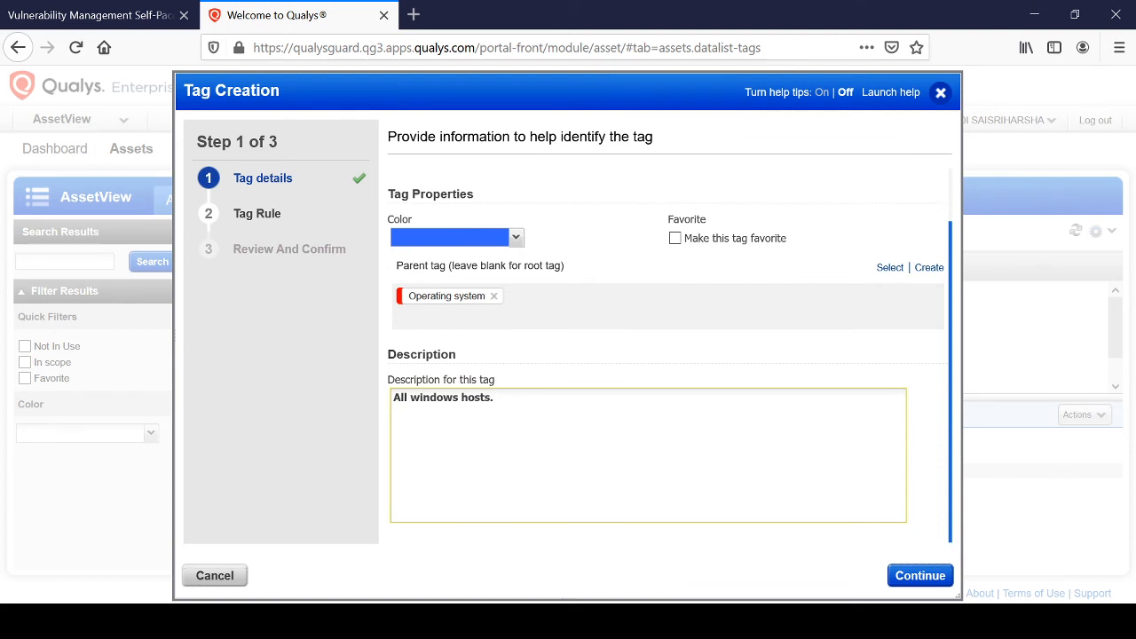
left_click(921, 576)
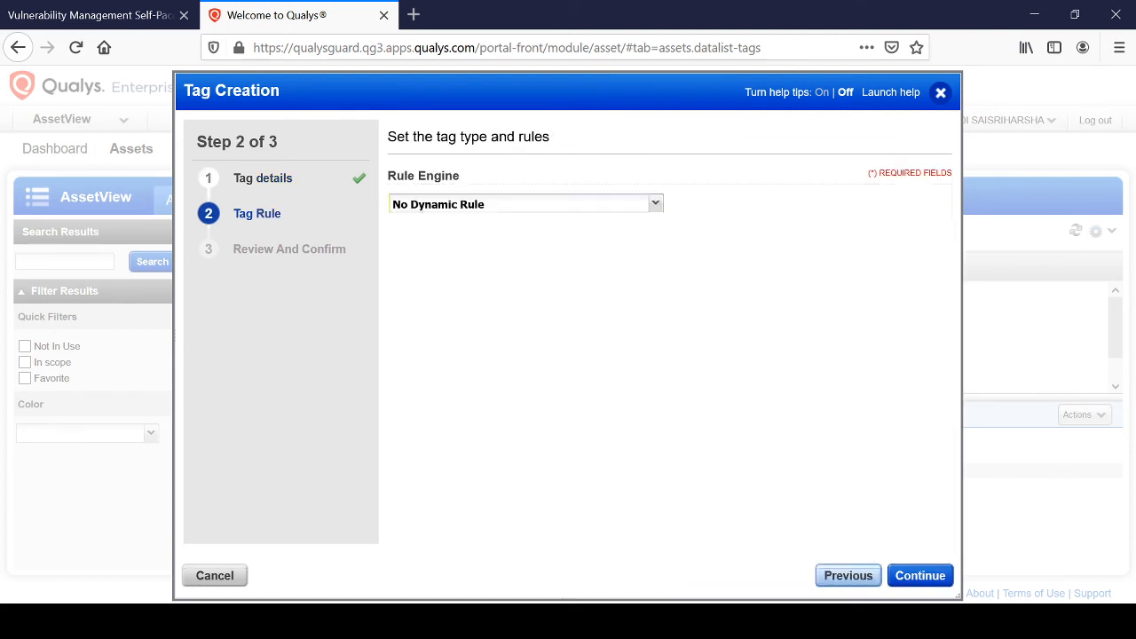
Set the rule engine to Operating System Regular Expression and enable Ignore Case and Re-evaluate rule on save
left_click(655, 204)
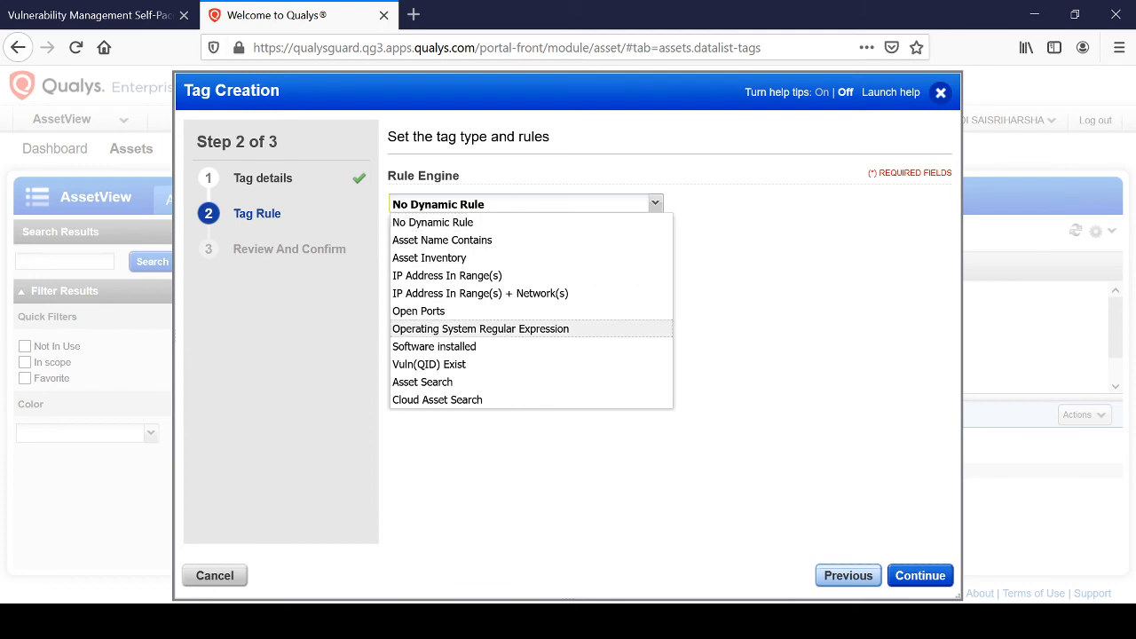
left_click(480, 328)
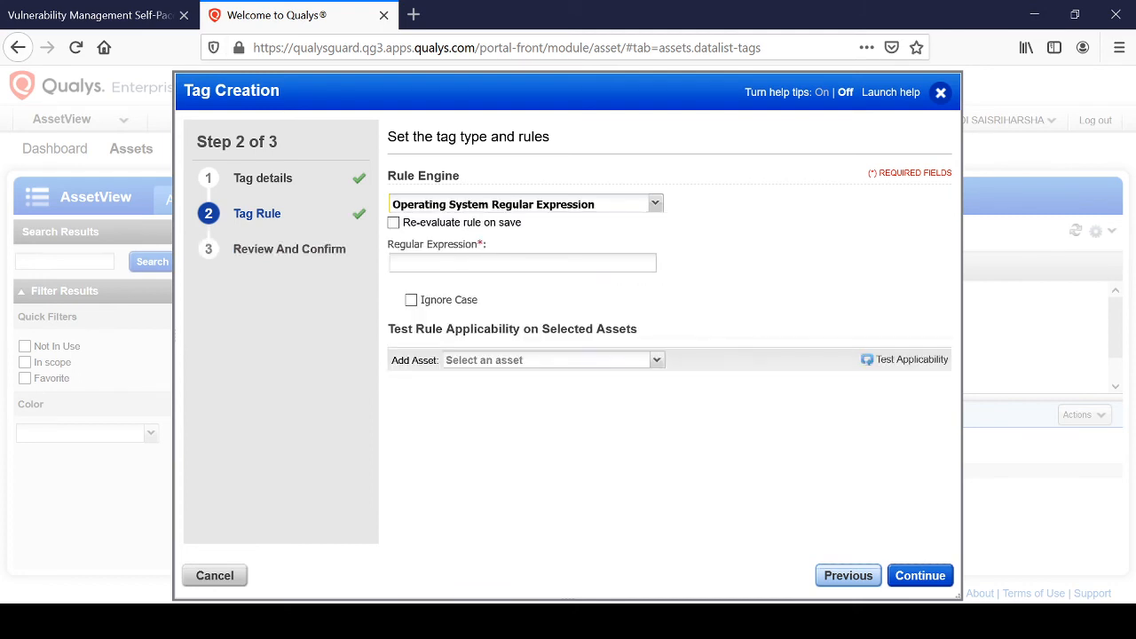
left_click(522, 262)
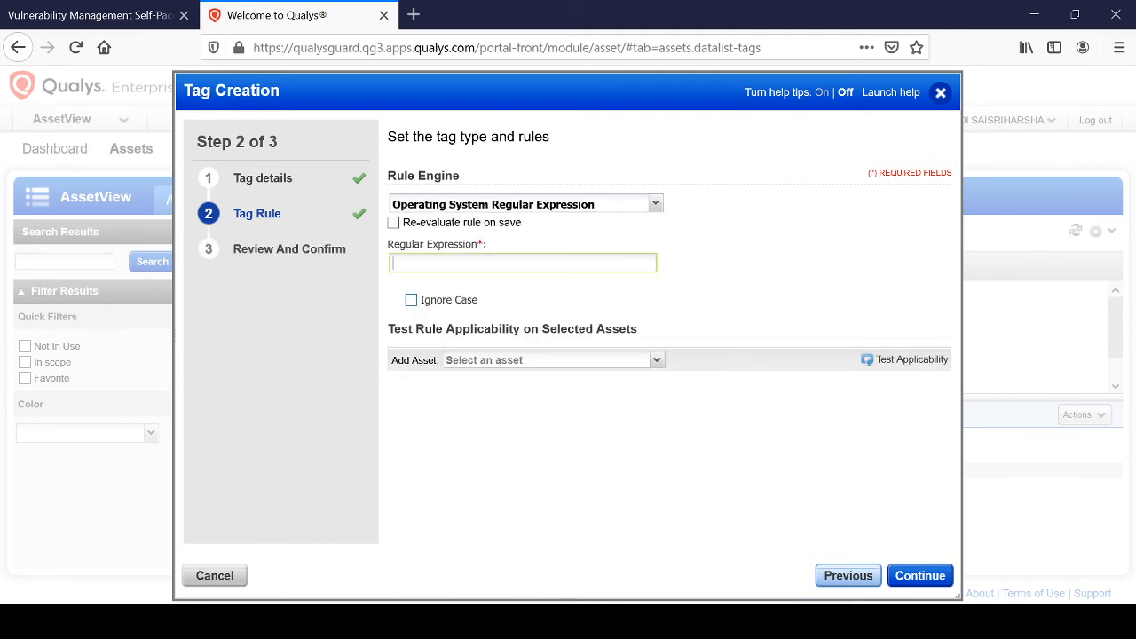
left_click(411, 300)
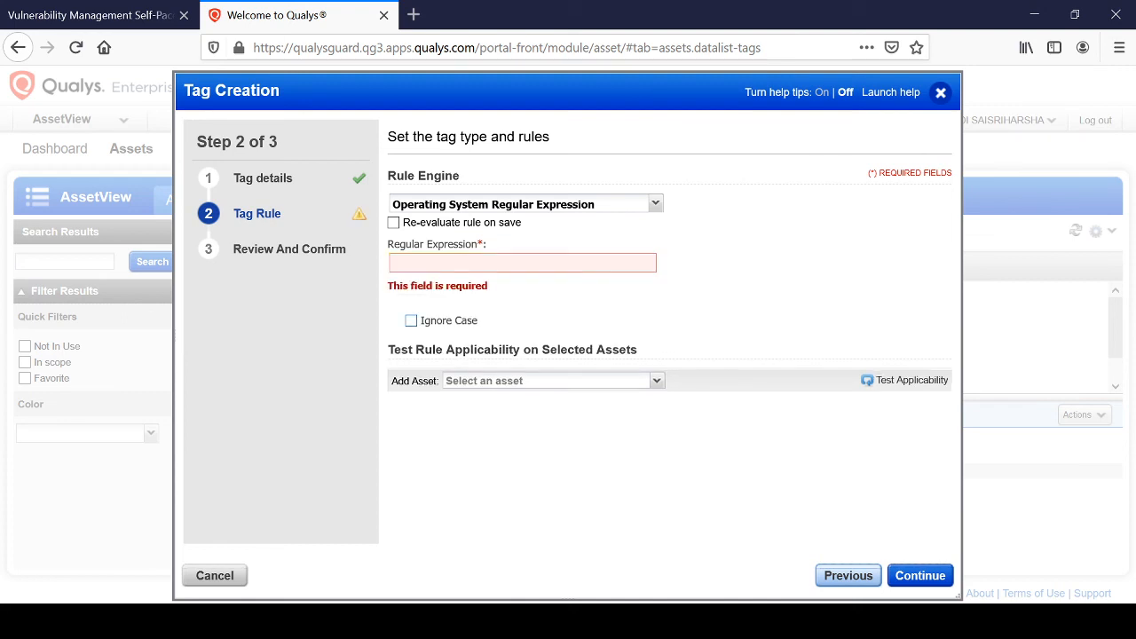
left_click(410, 320)
left_click(393, 222)
Enter "windows" as the regular expression for the Windows hosts tag rule
type("windoes")
key("BackSpace")
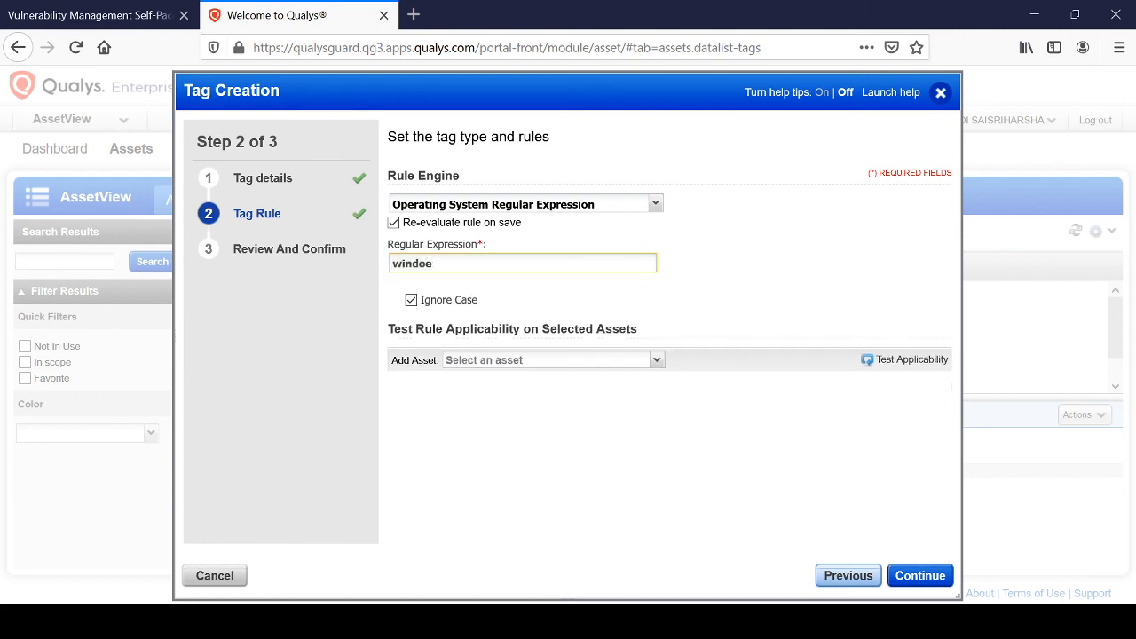
type("ws")
key("BackSpace")
key("BackSpace")
type("s")
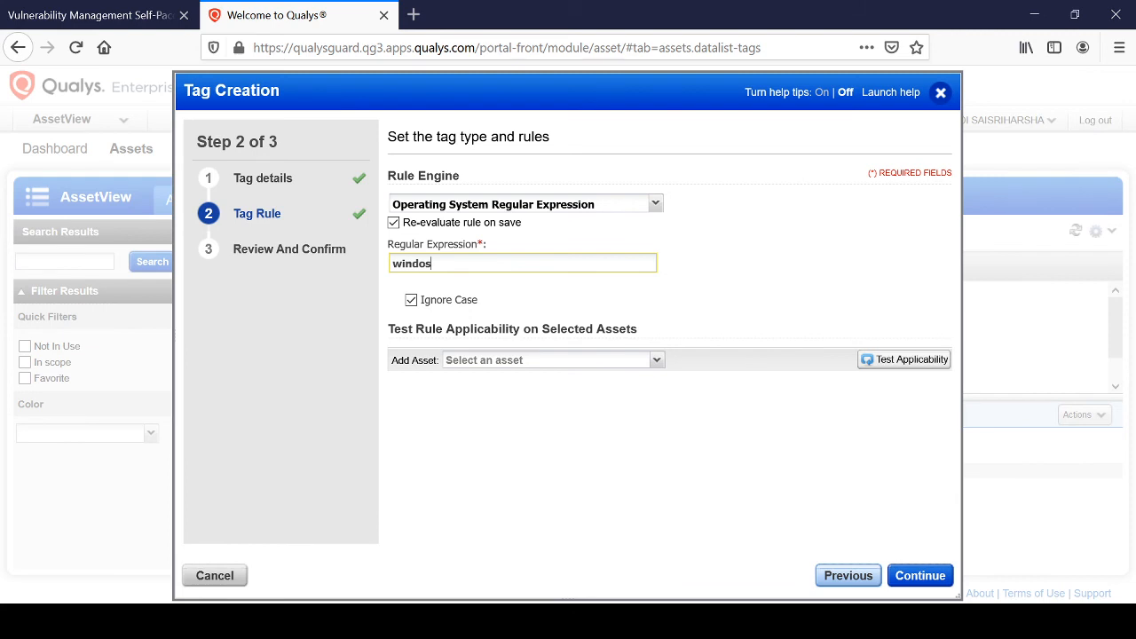
left_click(547, 360)
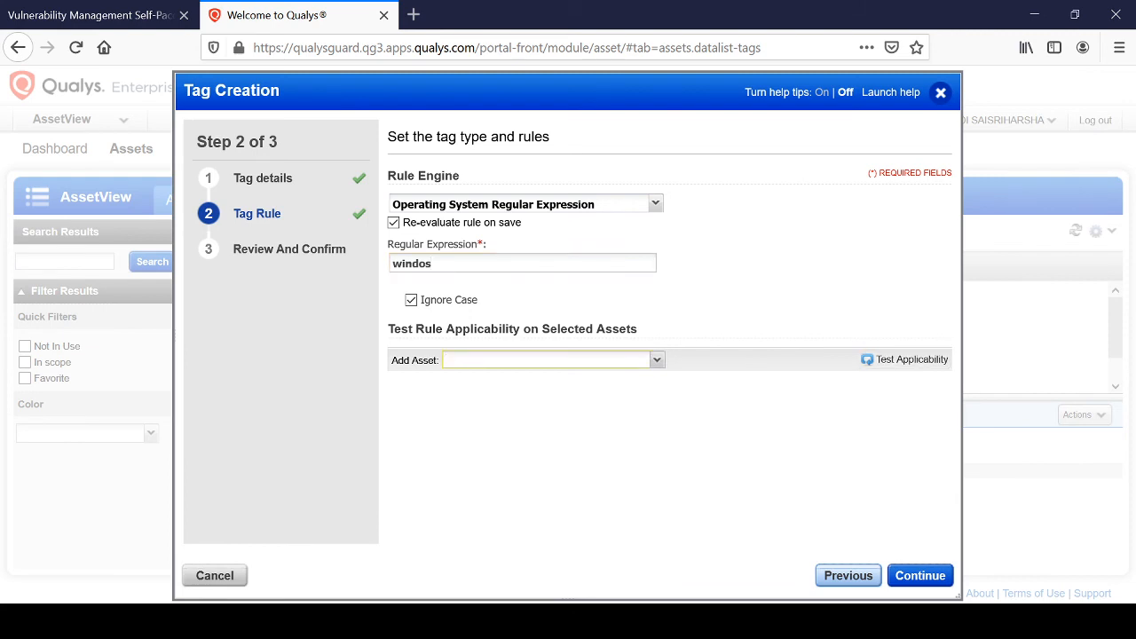
left_click(433, 264)
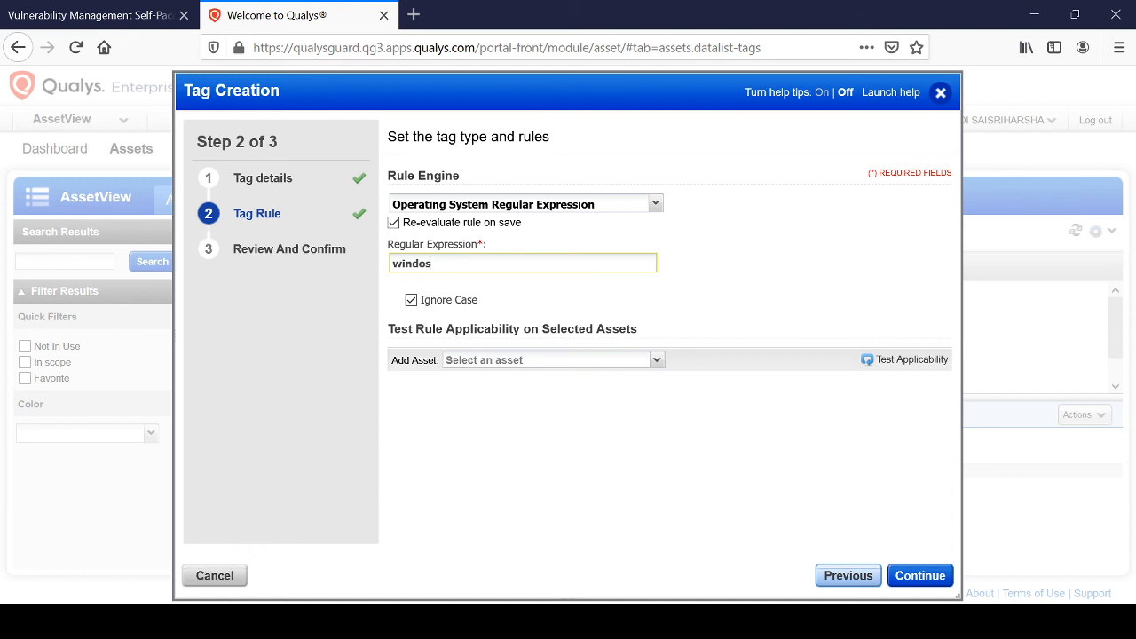
left_click(904, 359)
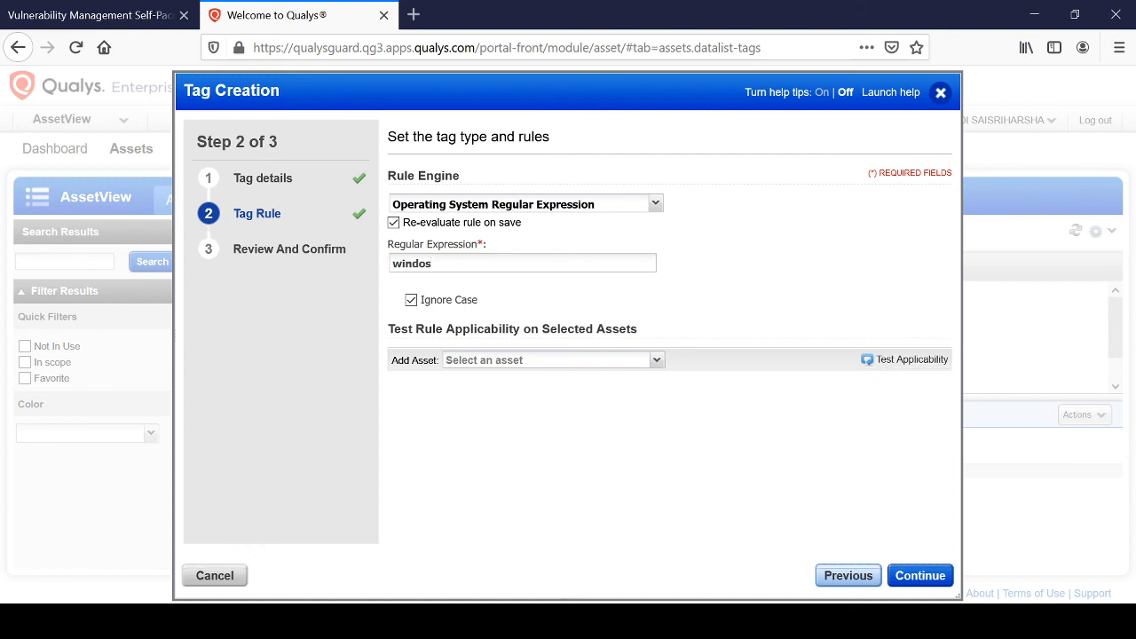
left_click(432, 264)
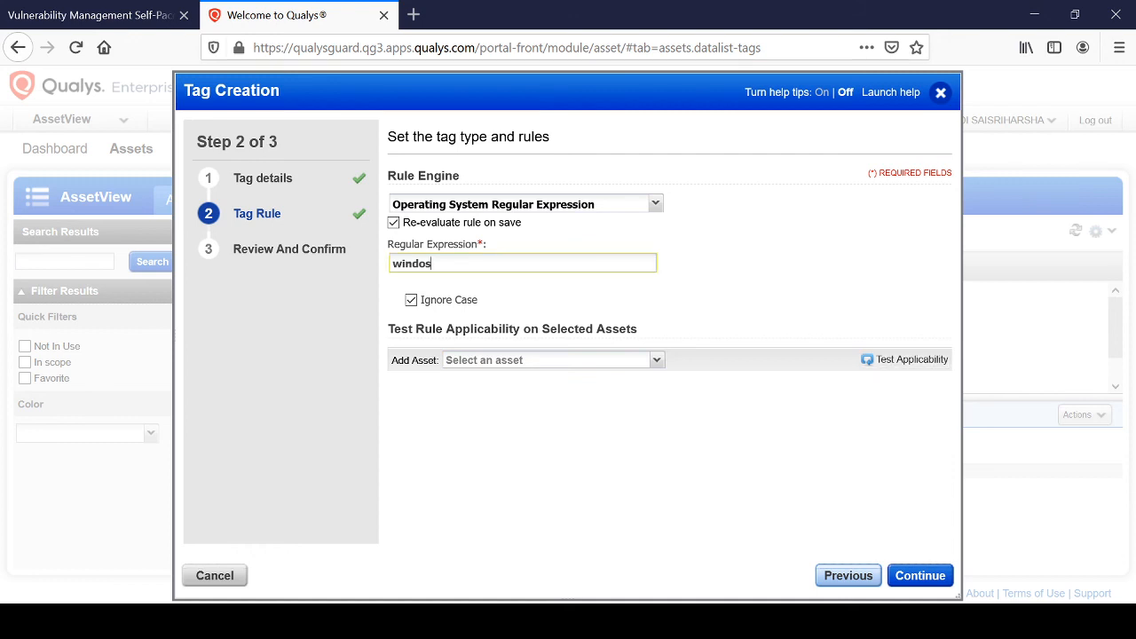
key("BackSpace")
type("ws")
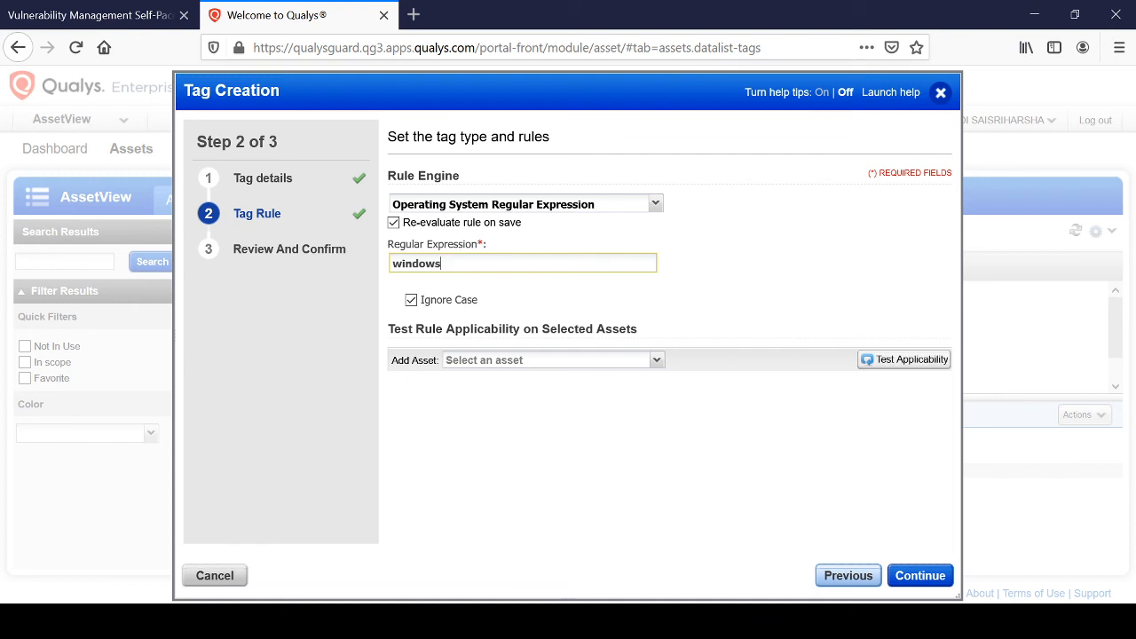
Test the windows rule against demo15.s02.sjc01.qualys.com, win2008r2.trn.qualys.com, trn-win2012-dc.trn.qualys.com and trn-win7.trn.qualys.com
left_click(903, 359)
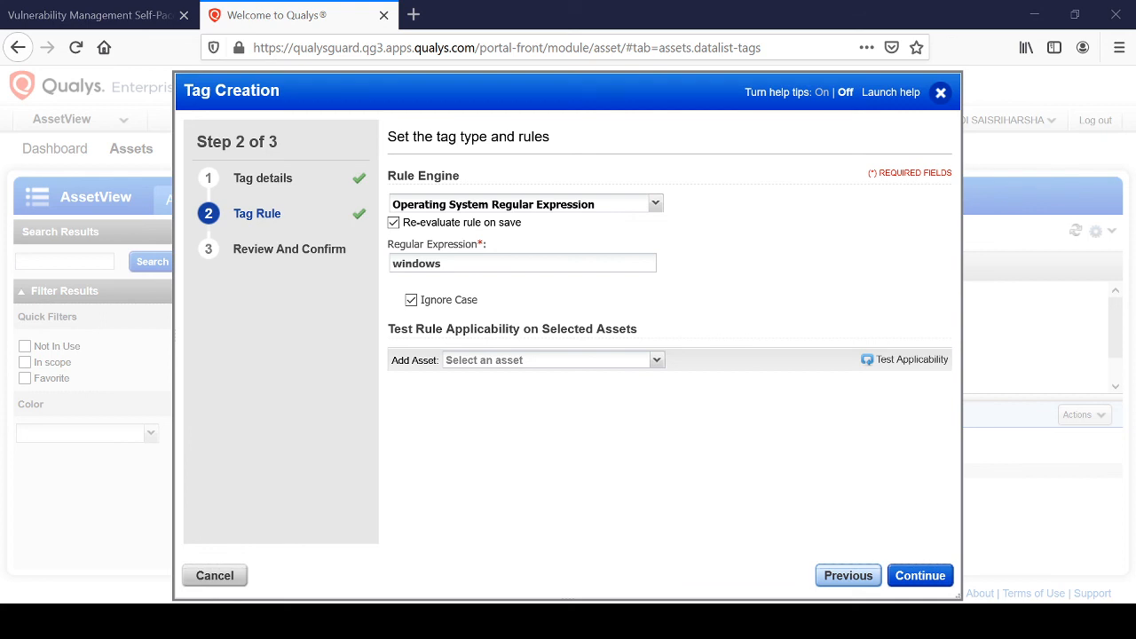
left_click(657, 359)
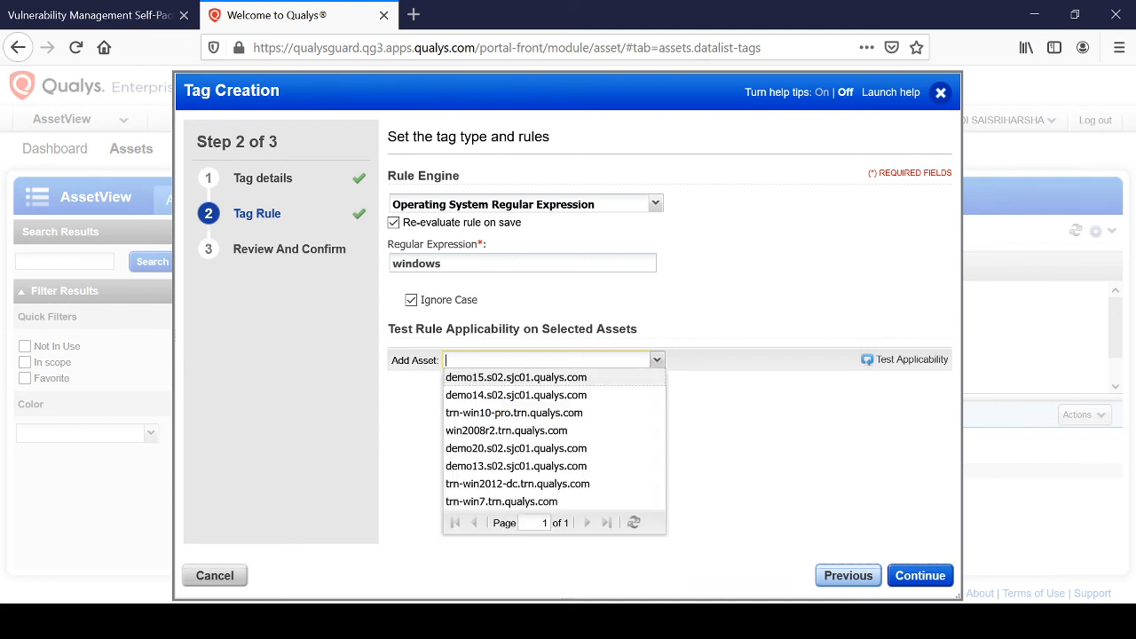
left_click(516, 377)
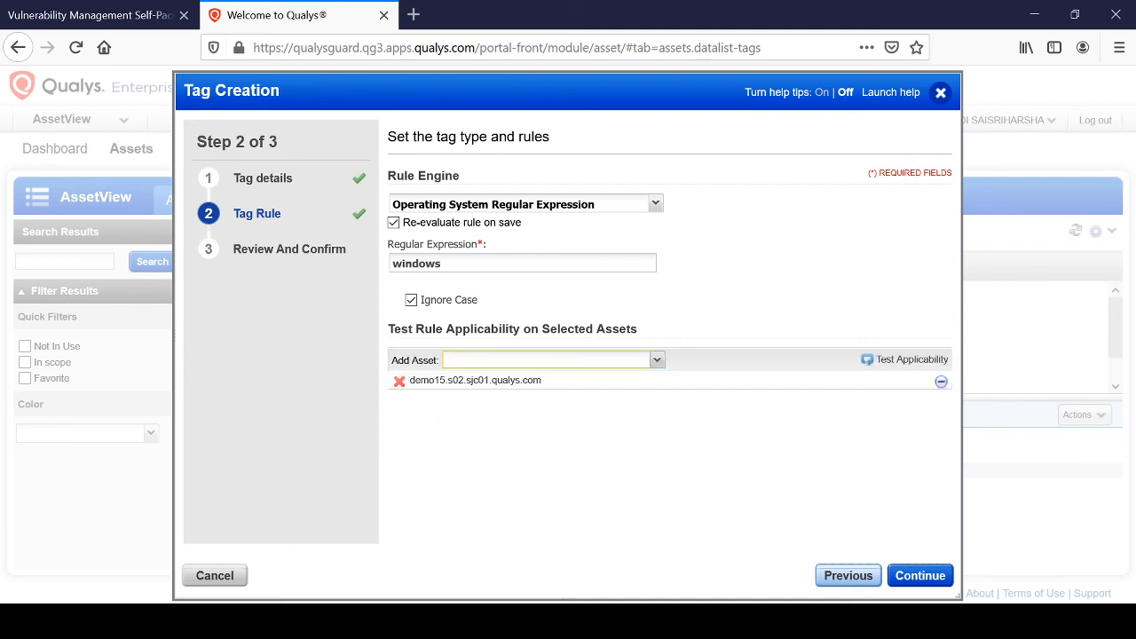
left_click(657, 359)
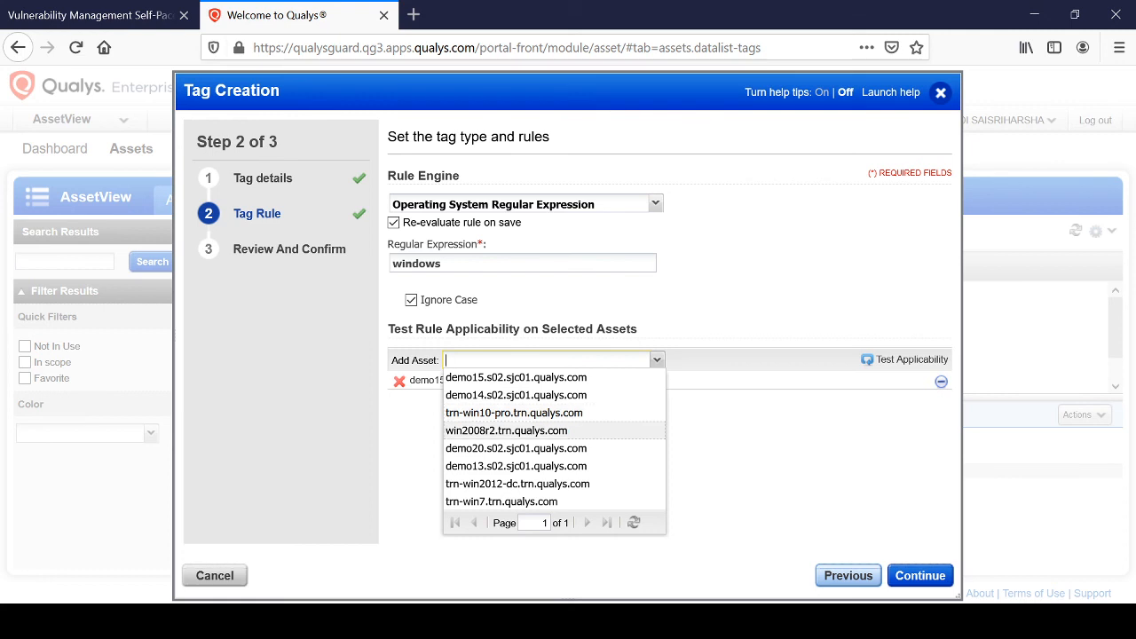
left_click(506, 431)
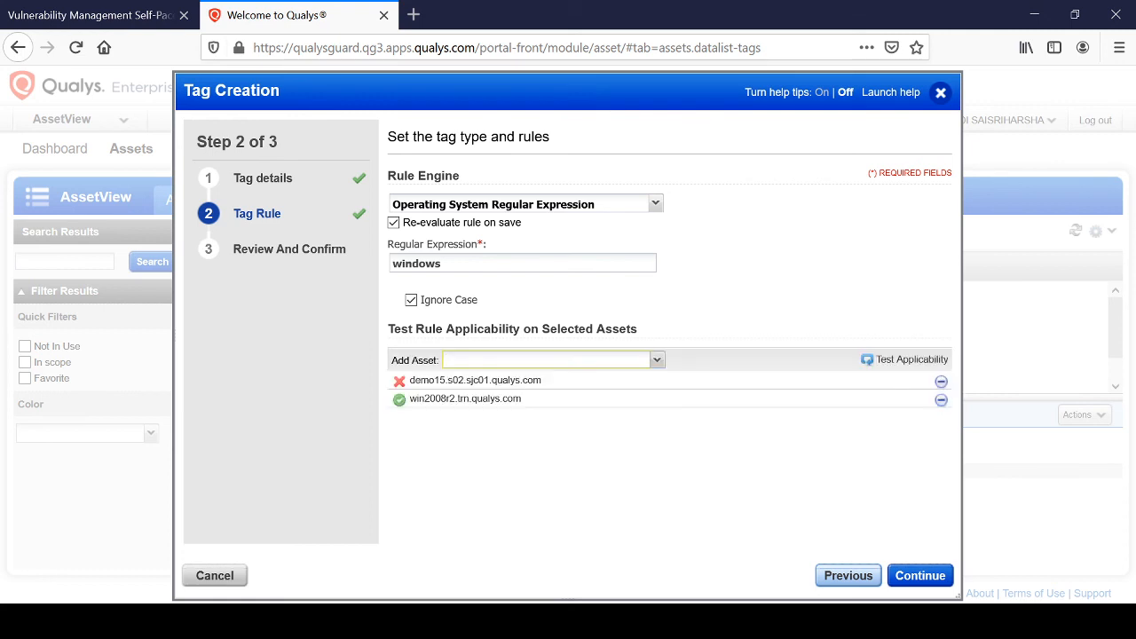
left_click(657, 360)
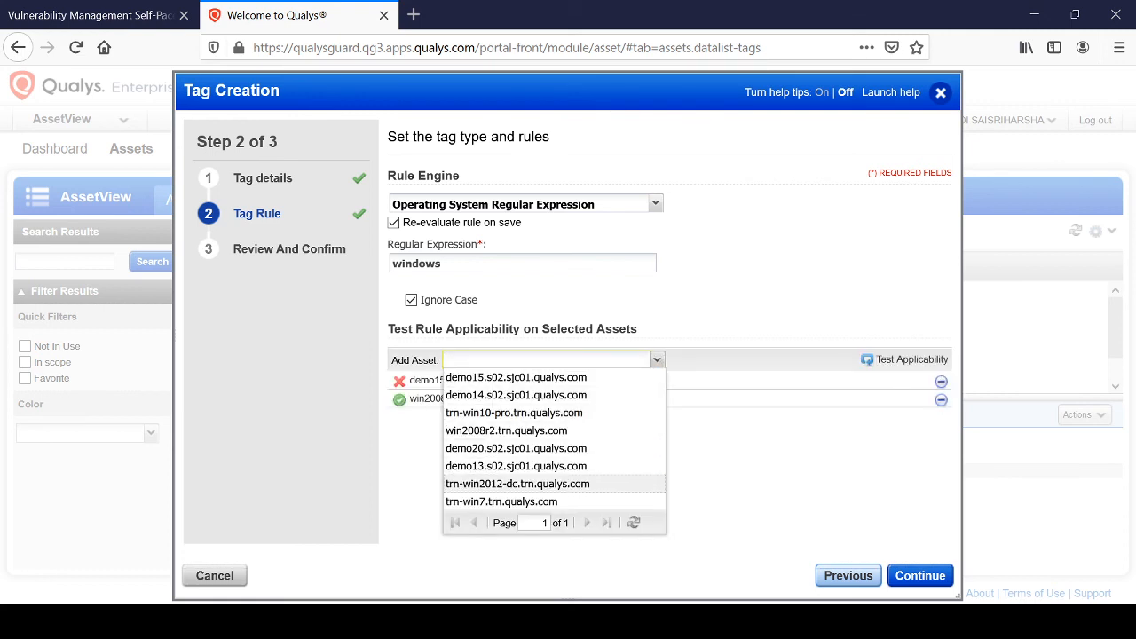
left_click(517, 484)
left_click(657, 360)
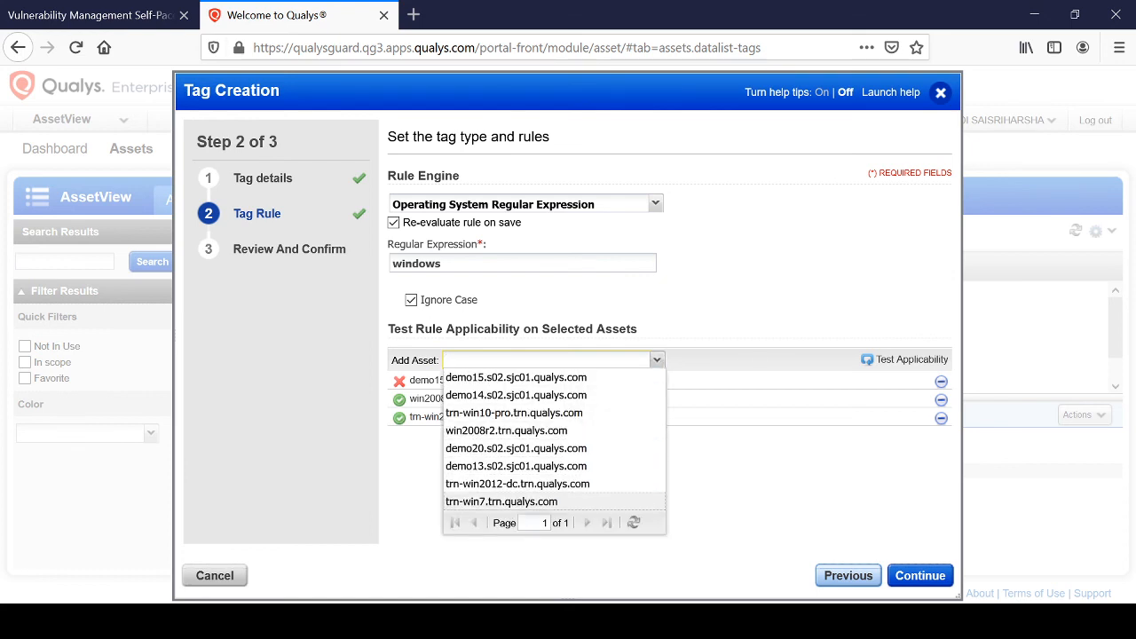
left_click(502, 501)
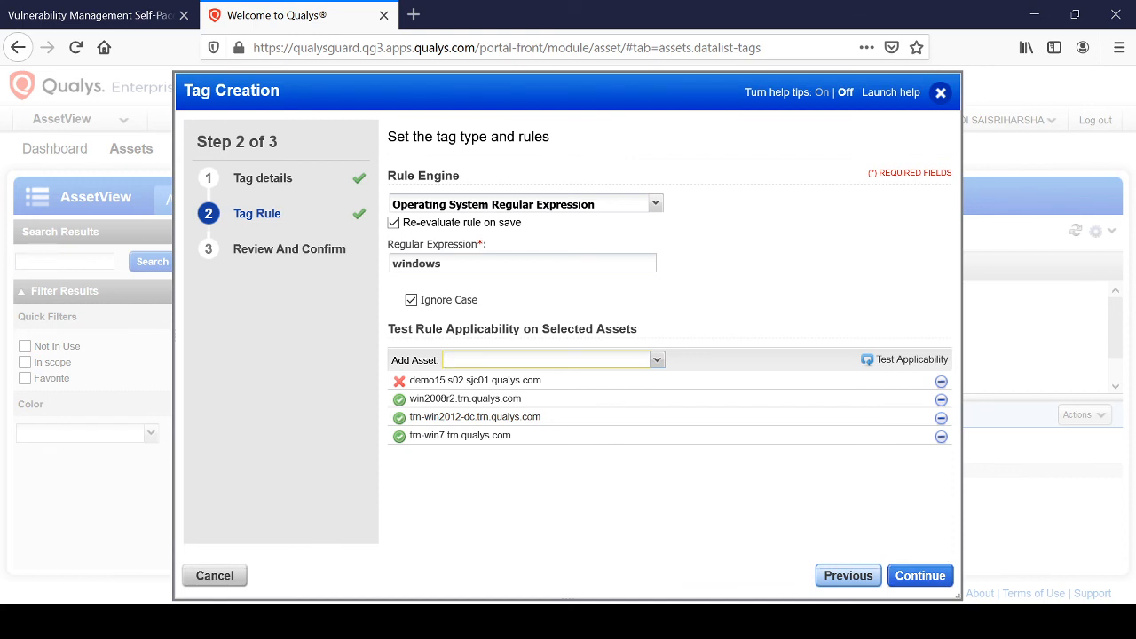
Finish creating the Windows hosts tag and expand the Operating system tag to show its children
left_click(919, 575)
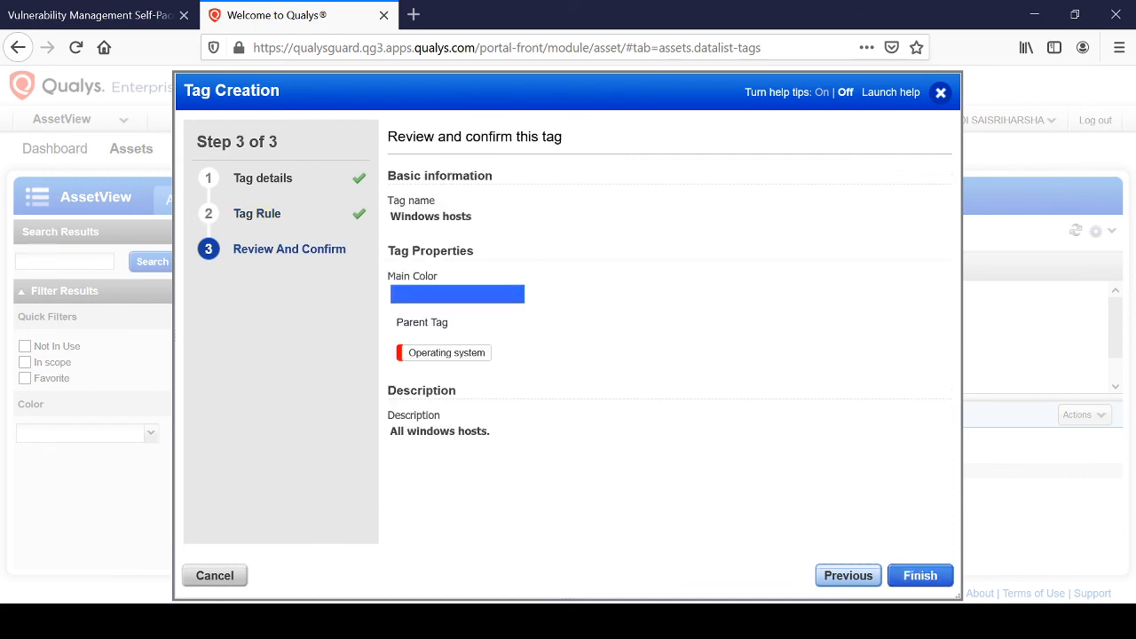
left_click(920, 575)
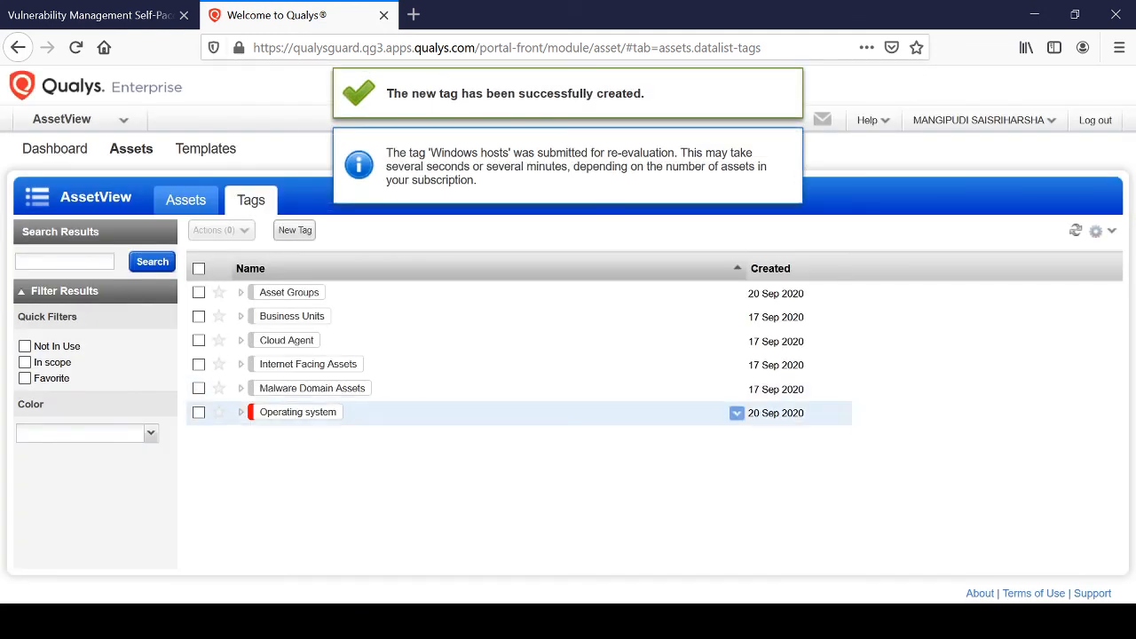
left_click(241, 412)
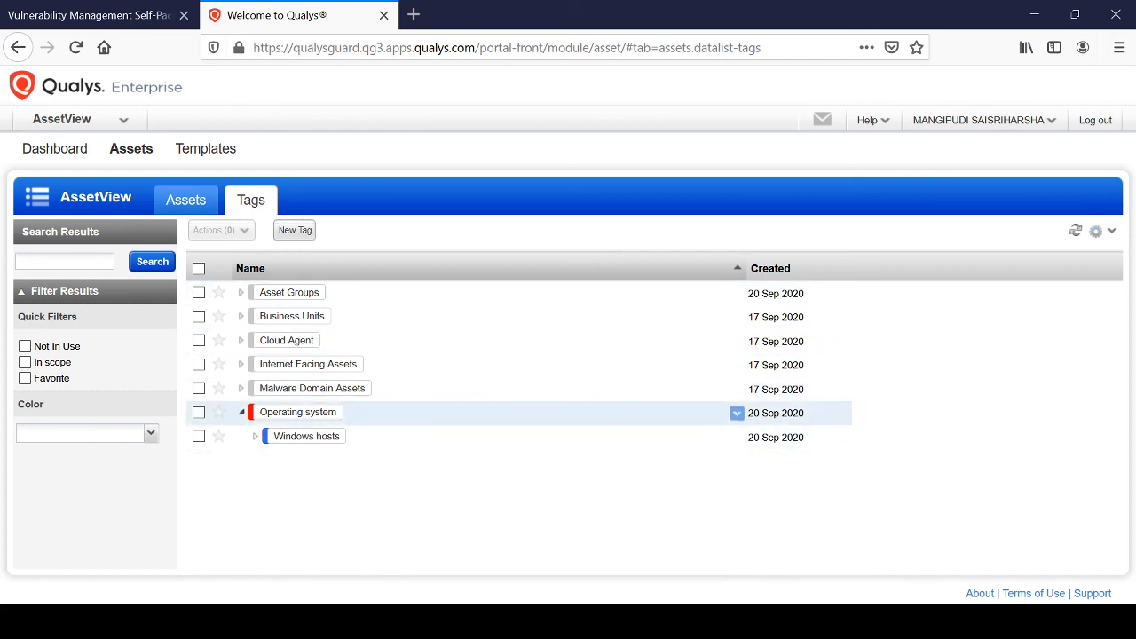
Start another child tag under the Operating system tag and name it "Linux Hosts"
left_click(737, 413)
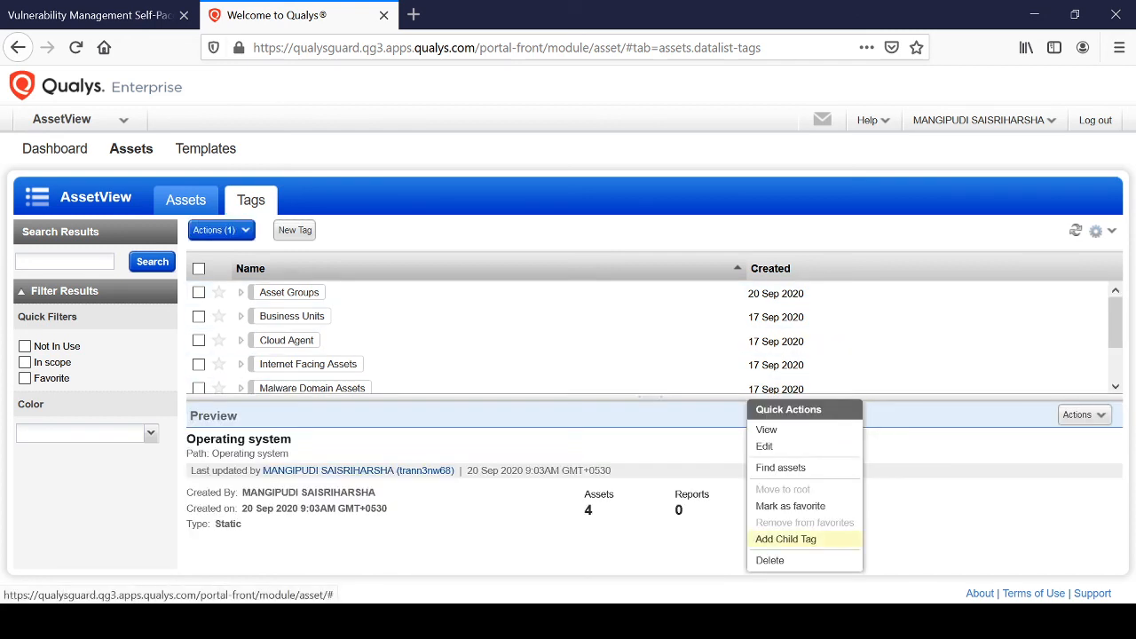
left_click(803, 538)
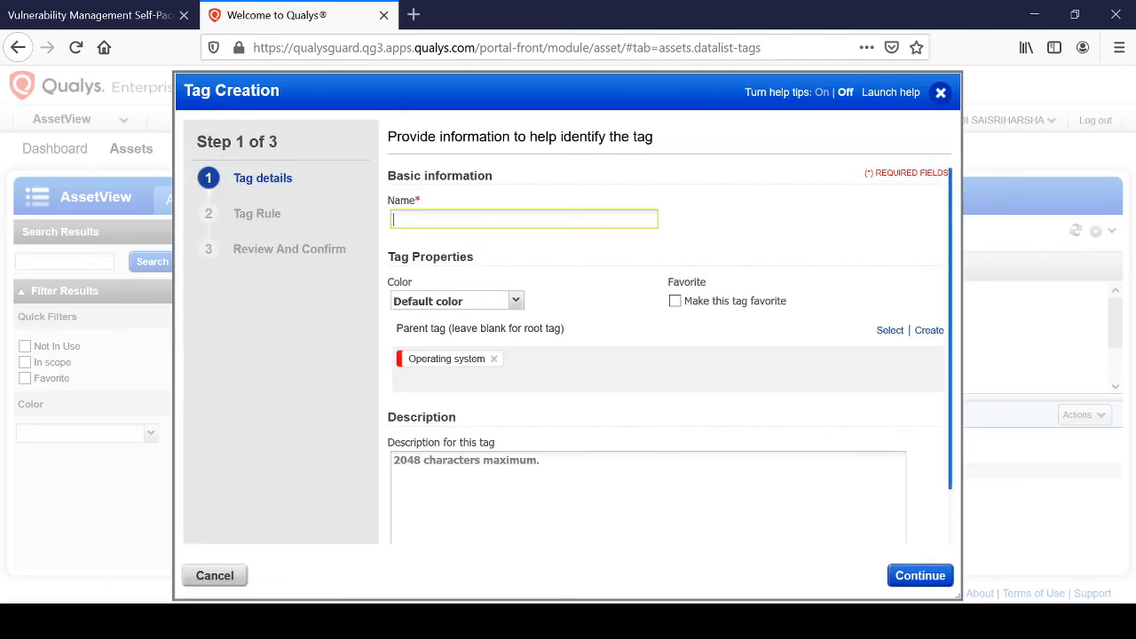
type("Linux")
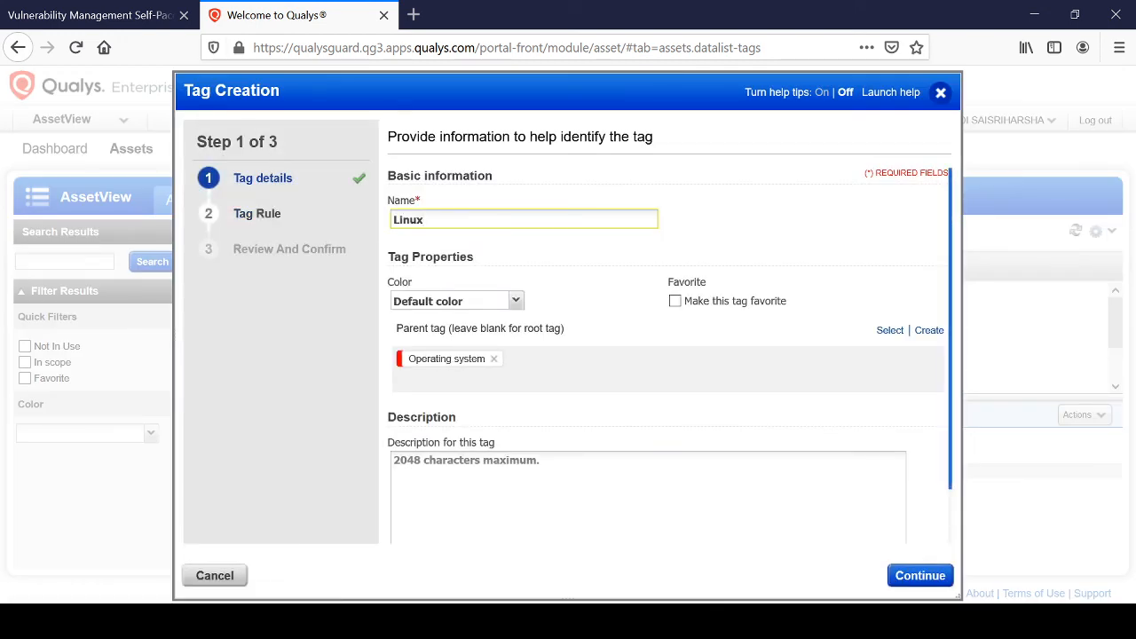
type(" Hosts")
Describe the Linux Hosts tag as "All linUX assets." and continue to the tag rule
left_click(396, 460)
type("All")
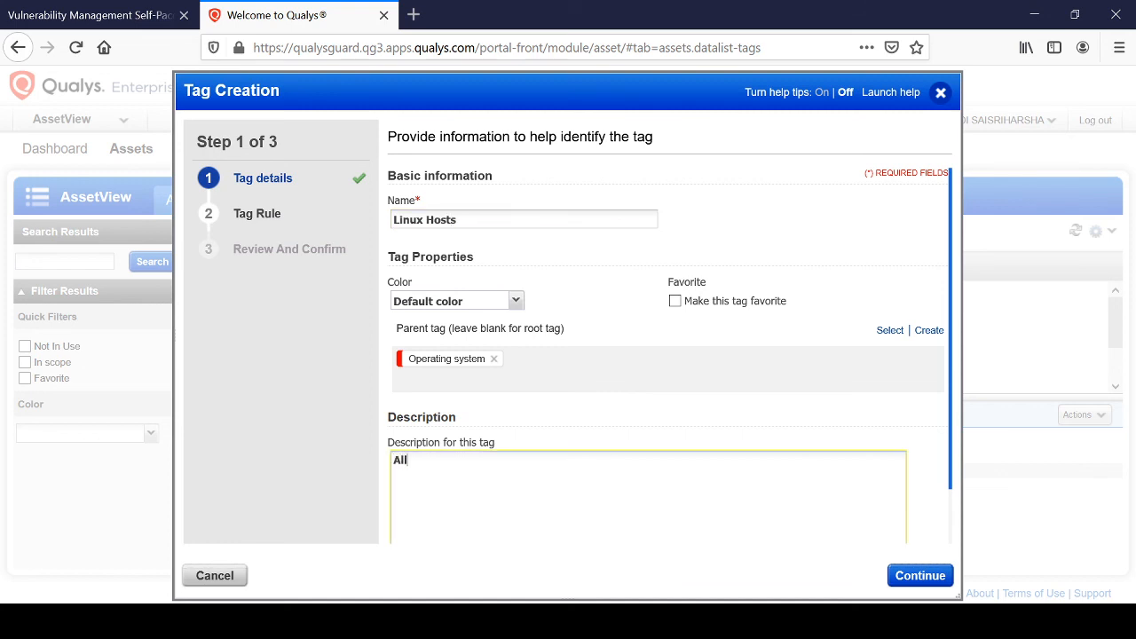
type(" linux hots")
key("BackSpace")
key("BackSpace")
key("BackSpace")
key("BackSpace")
key("BackSpace")
type("A")
key("BackSpace")
key("BackSpace")
key("BackSpace")
type("U")
key("BackSpace")
type("UX assest")
key("BackSpace")
key("BackSpace")
type("ts")
left_click(921, 575)
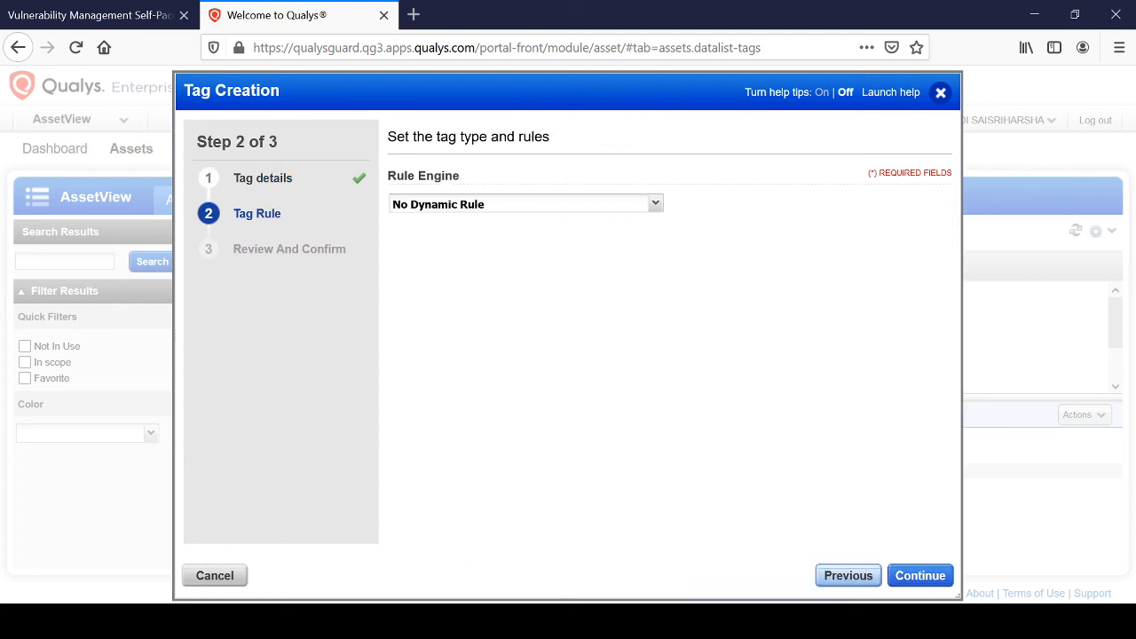
Return to the Linux Hosts tag details, set the color to yellow, and continue to the tag rule
left_click(262, 178)
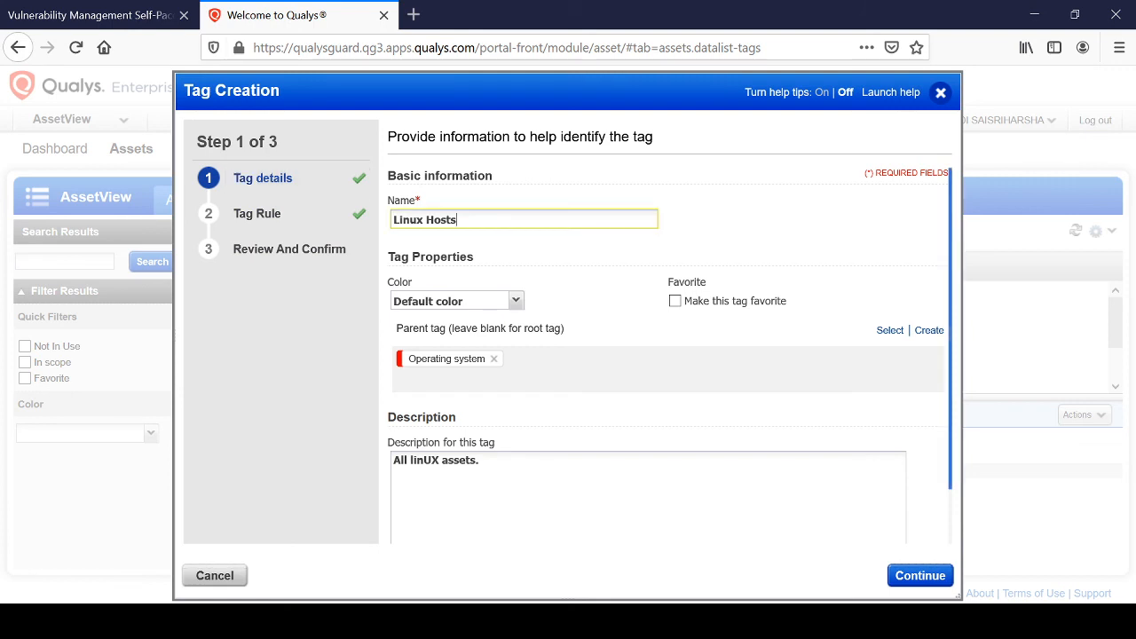
left_click(517, 300)
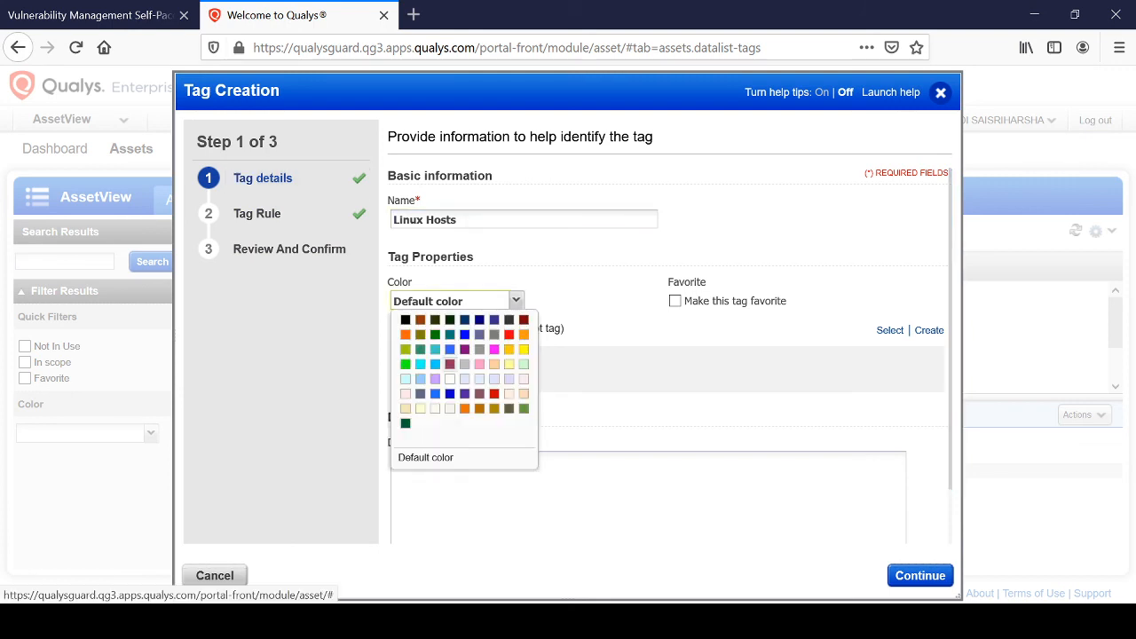
left_click(523, 349)
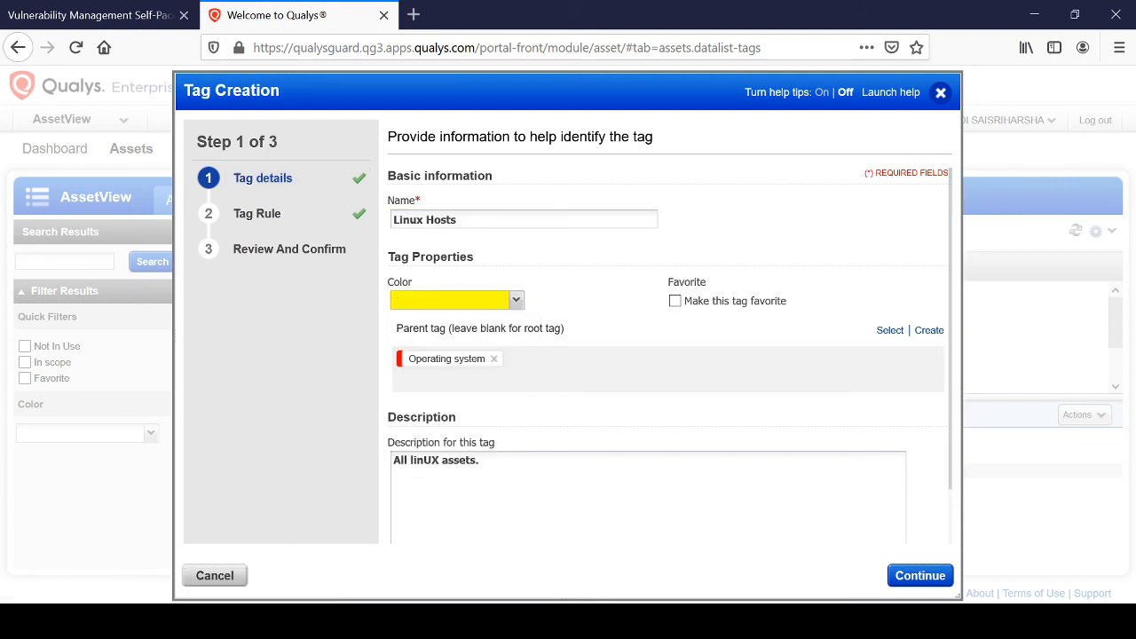
left_click(920, 575)
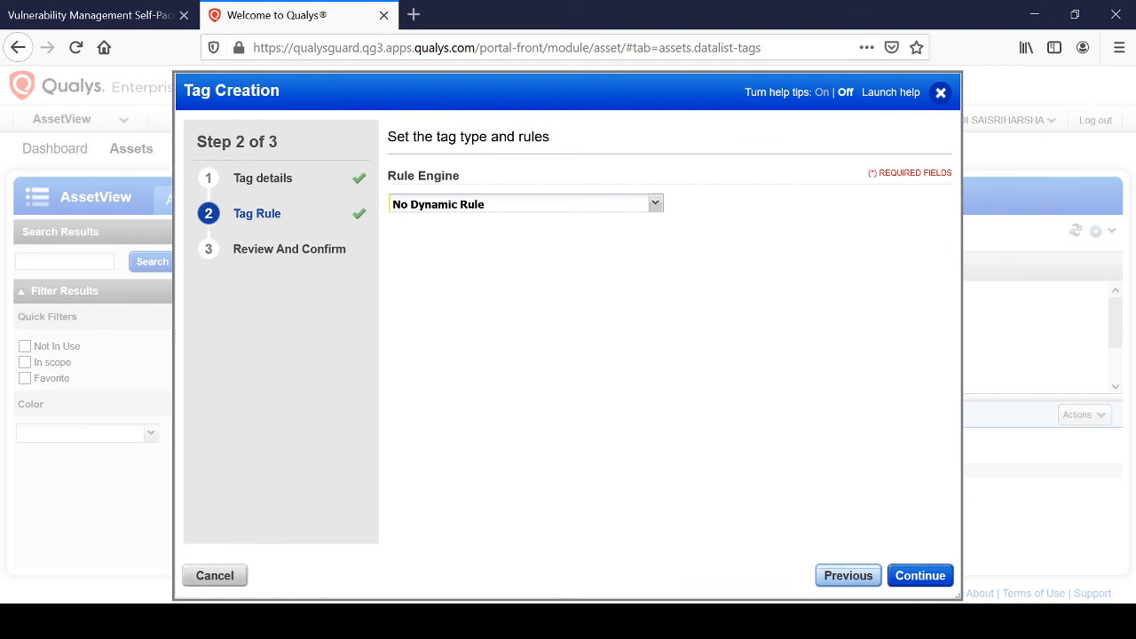
Set the rule engine to Operating System Regular Expression with expression "Linux", enabling Re-evaluate rule on save and Ignore Case
left_click(524, 204)
left_click(483, 328)
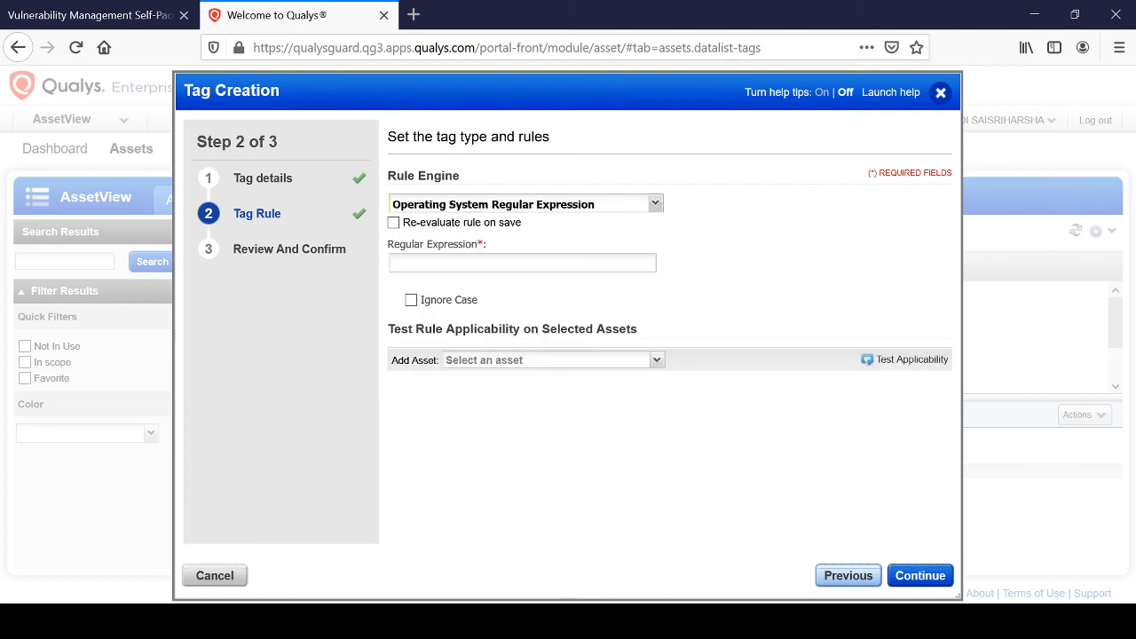
left_click(523, 262)
left_click(393, 223)
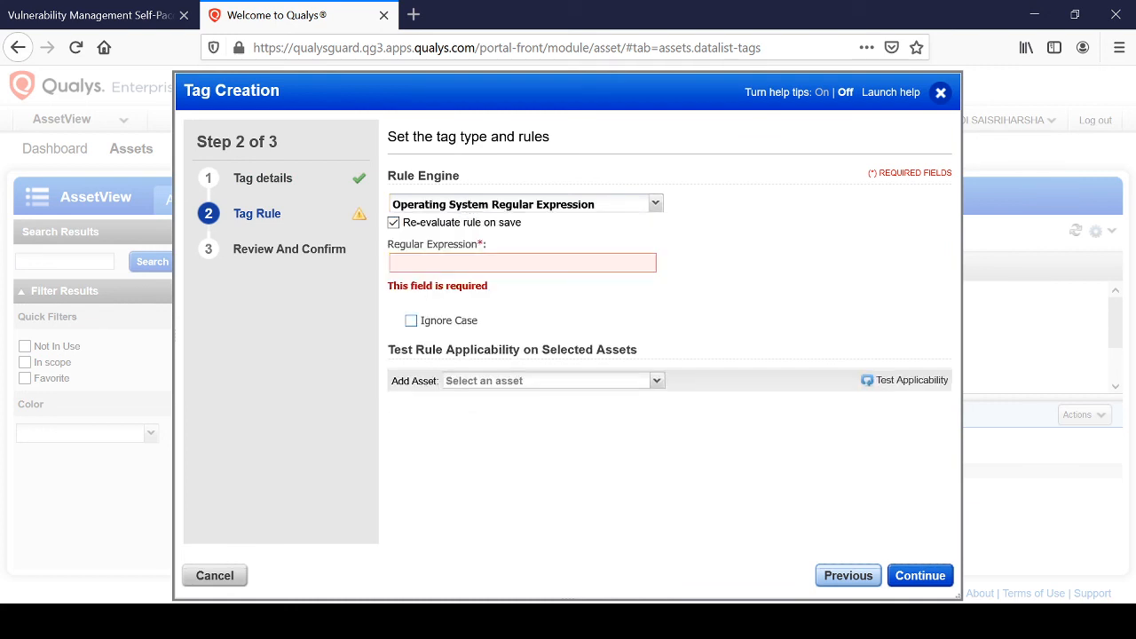
left_click(522, 263)
type("Linu")
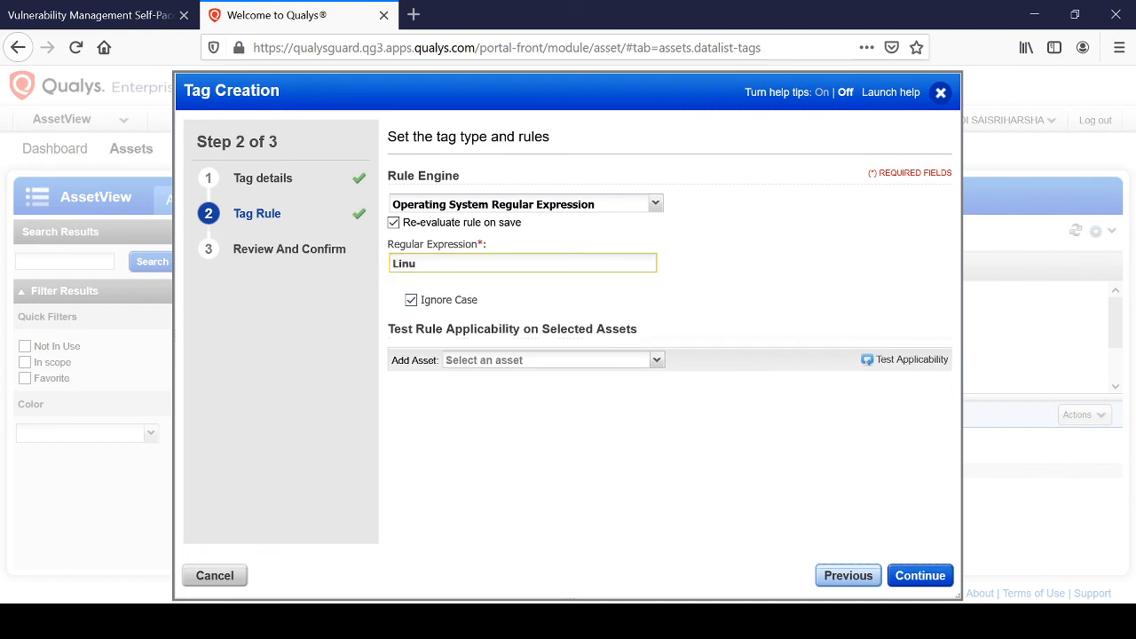
type("x")
Test the Linux rule against demo15.s02.sjc01.qualys.com, win2008r2.trn.qualys.com and trn-win10-pro.trn.qualys.com
left_click(657, 360)
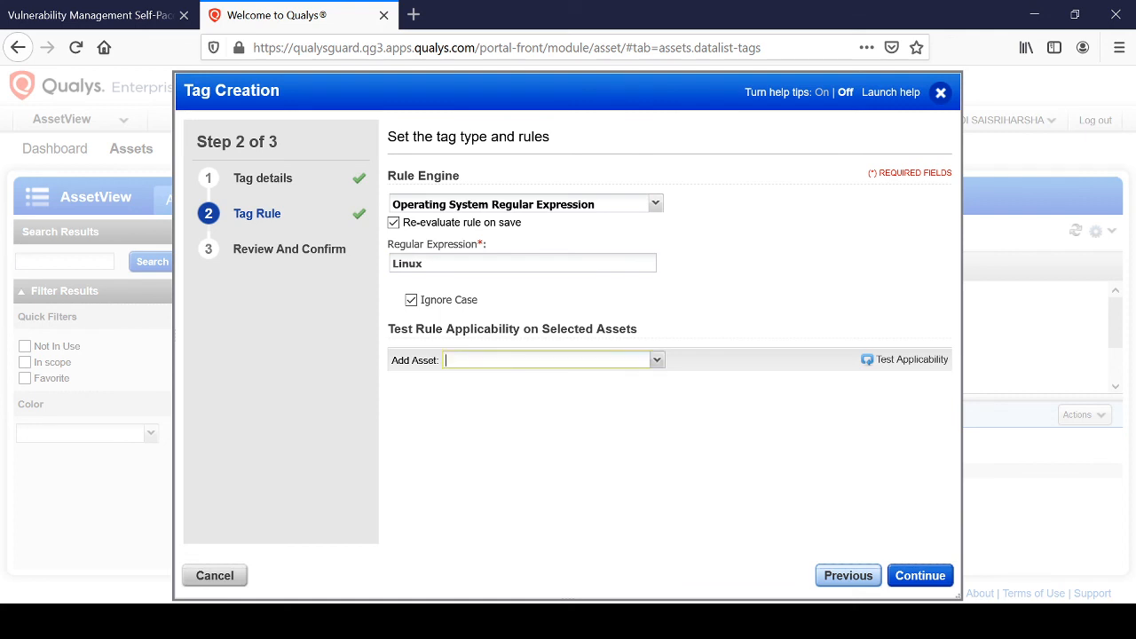
left_click(657, 359)
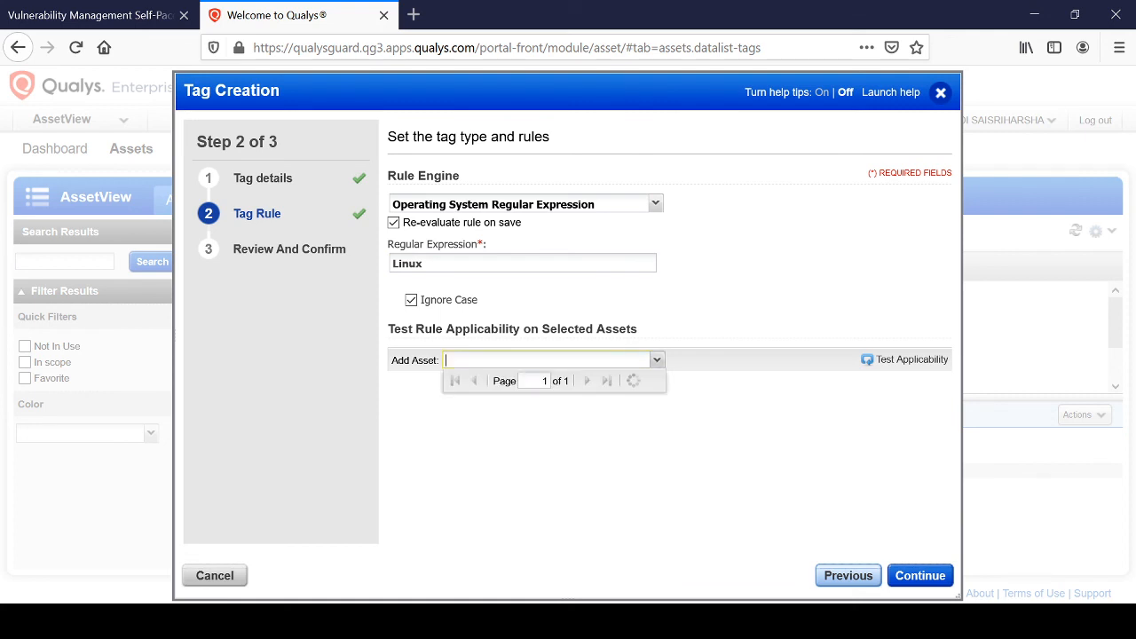
left_click(541, 377)
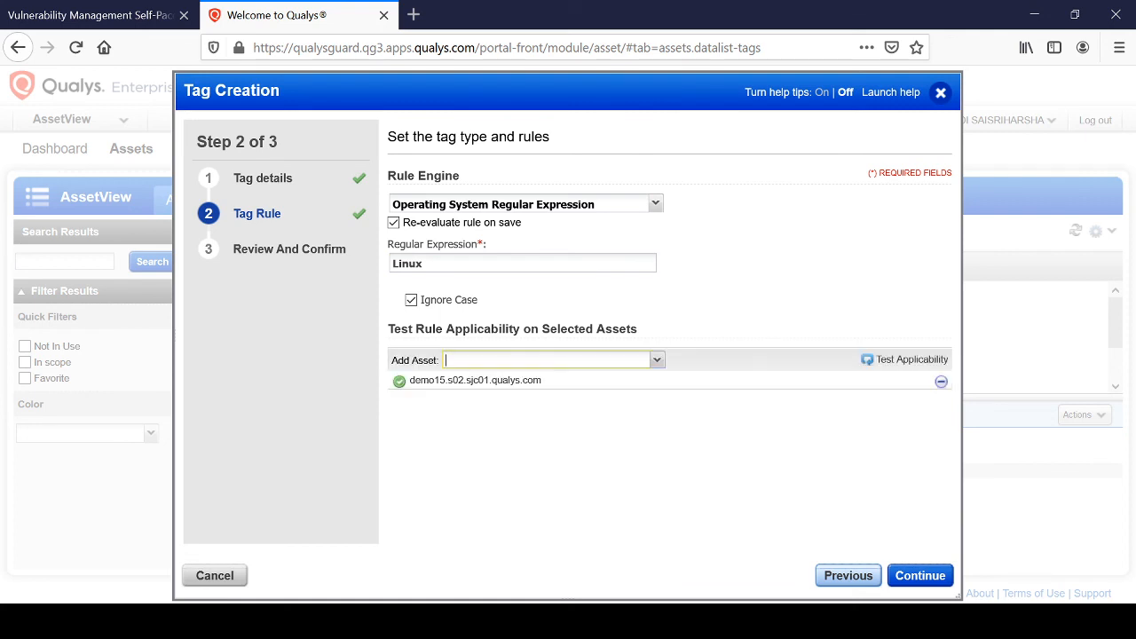
left_click(657, 359)
left_click(515, 428)
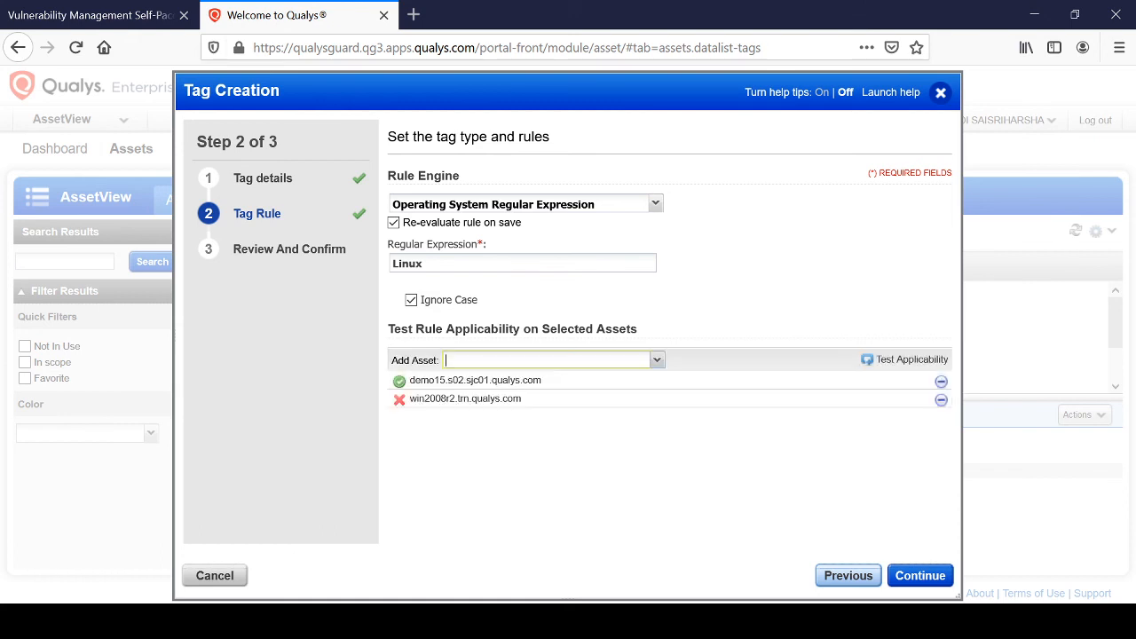
left_click(656, 359)
left_click(497, 409)
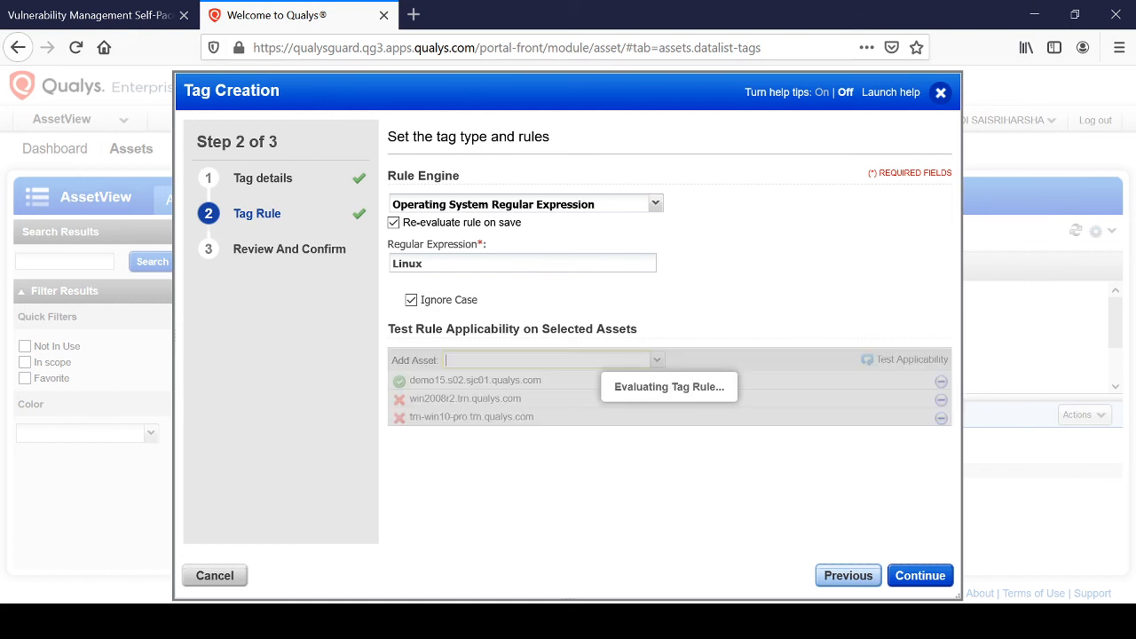
Test the Linux rule against the additional assets demo14.s02.sjc01.qualys.com and trn-win7.trn.qualys.com
left_click(656, 359)
left_click(515, 413)
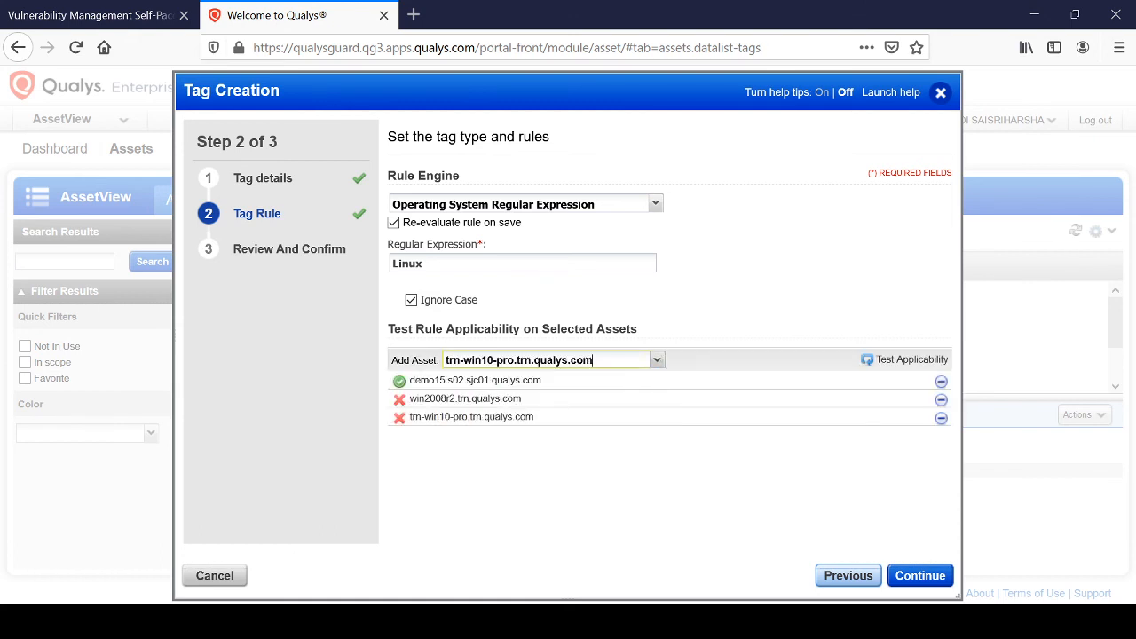
left_click(656, 359)
left_click(497, 484)
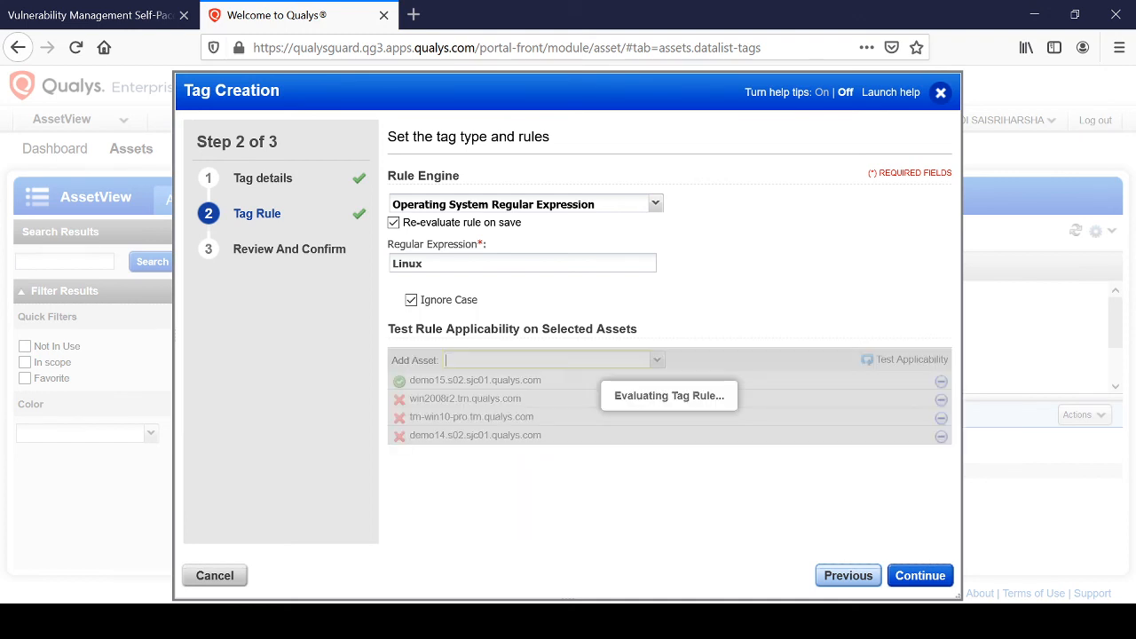
left_click(657, 360)
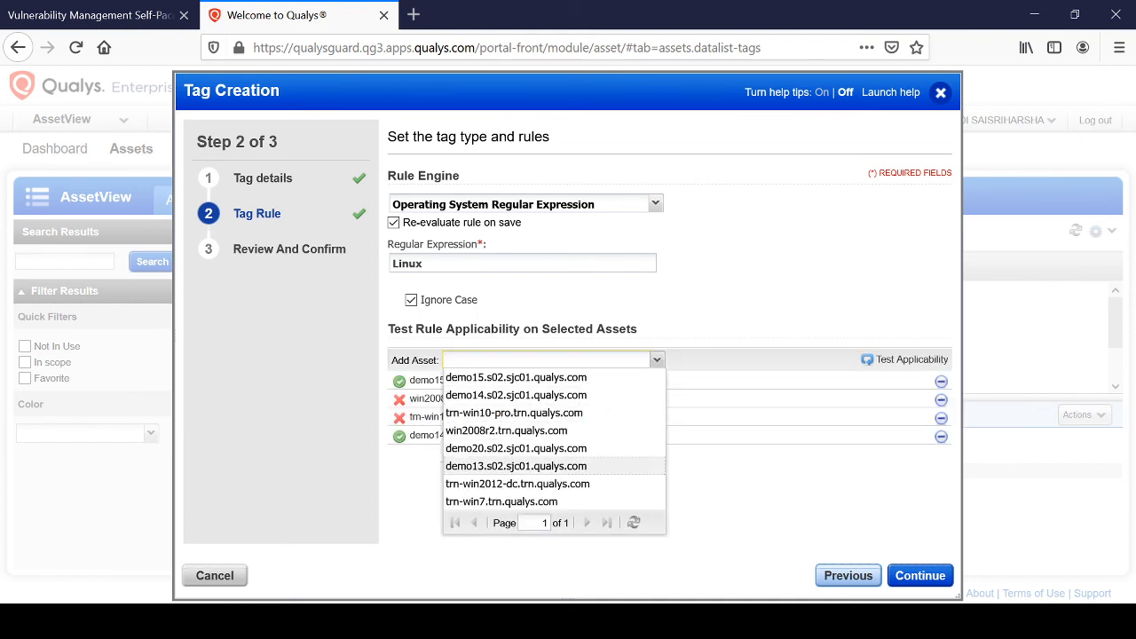
left_click(501, 501)
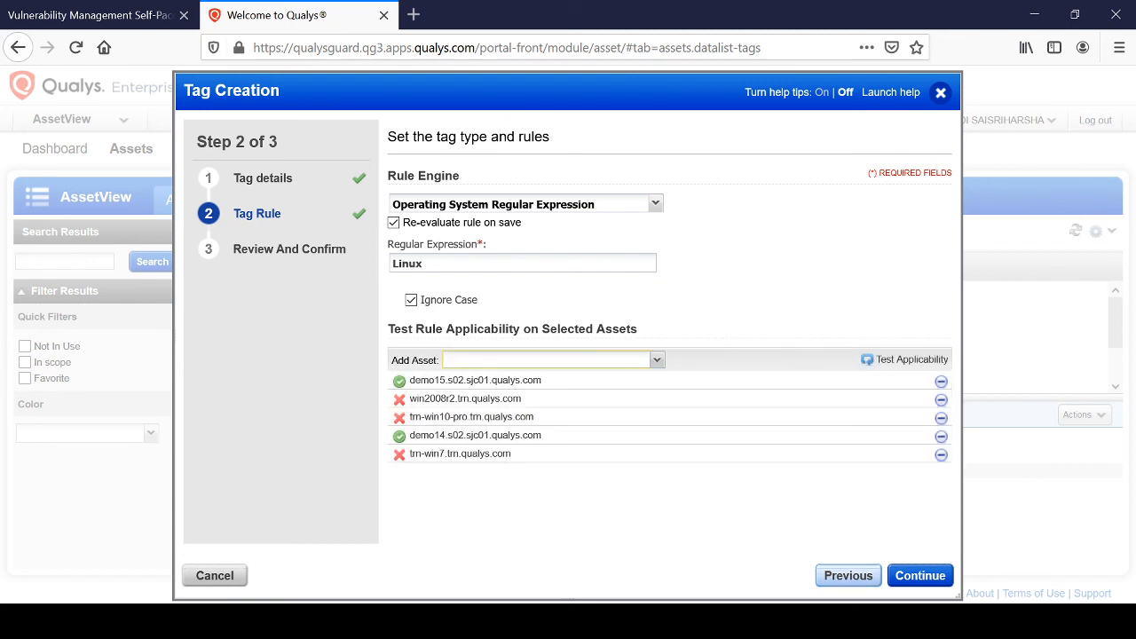
Continue to the review and finish creating the Linux Hosts tag, then expand the Operating system parent tag to show its child tags
left_click(921, 575)
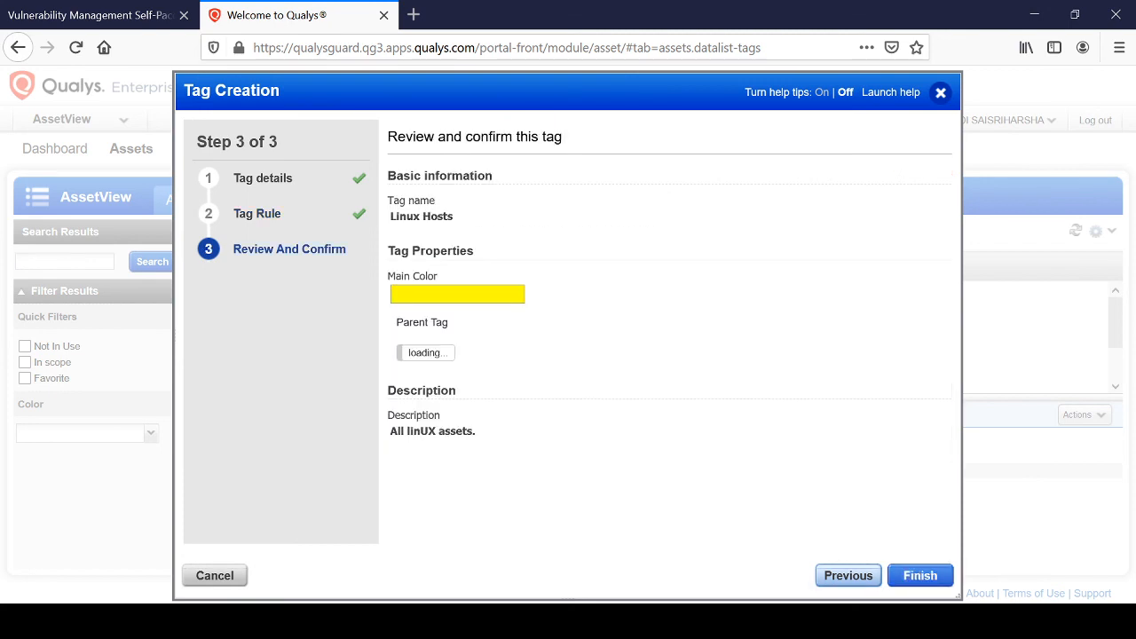
left_click(920, 575)
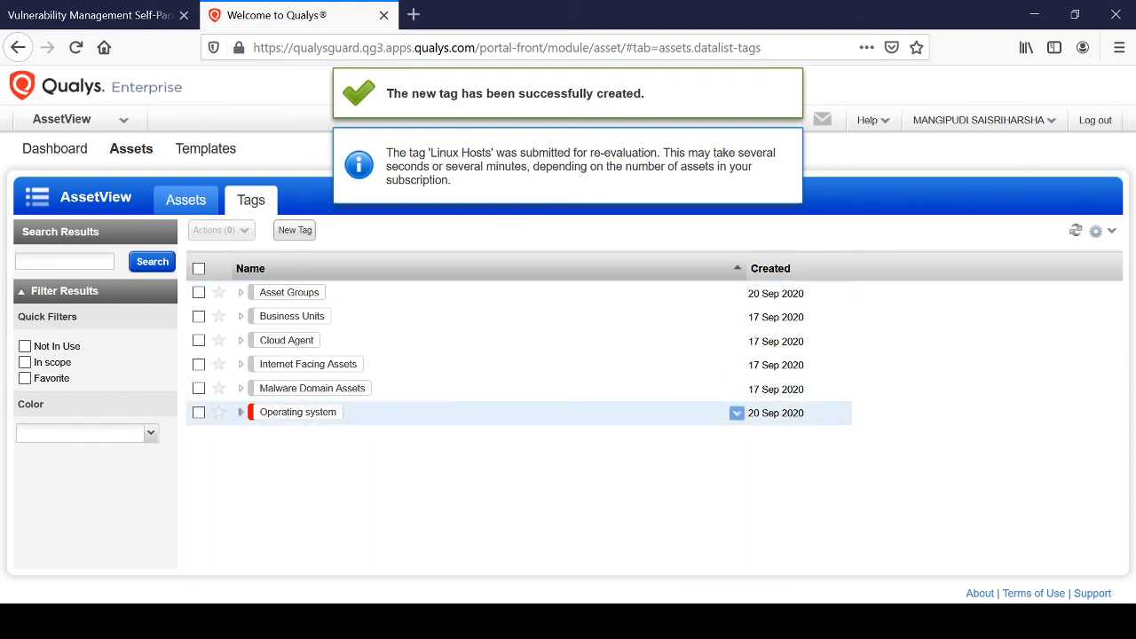
left_click(242, 413)
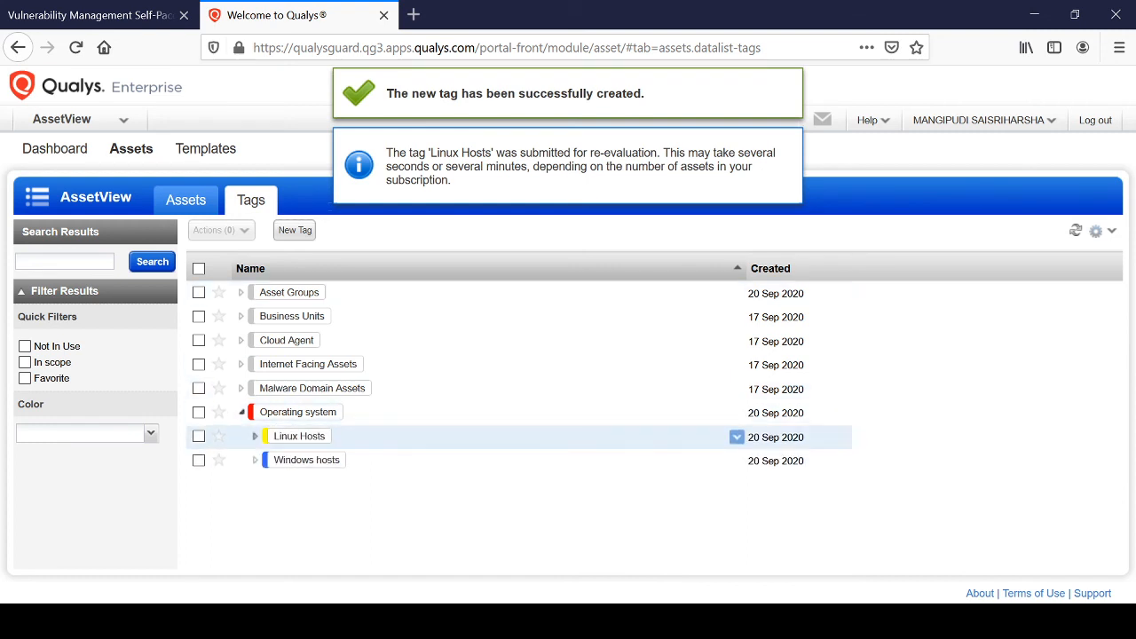